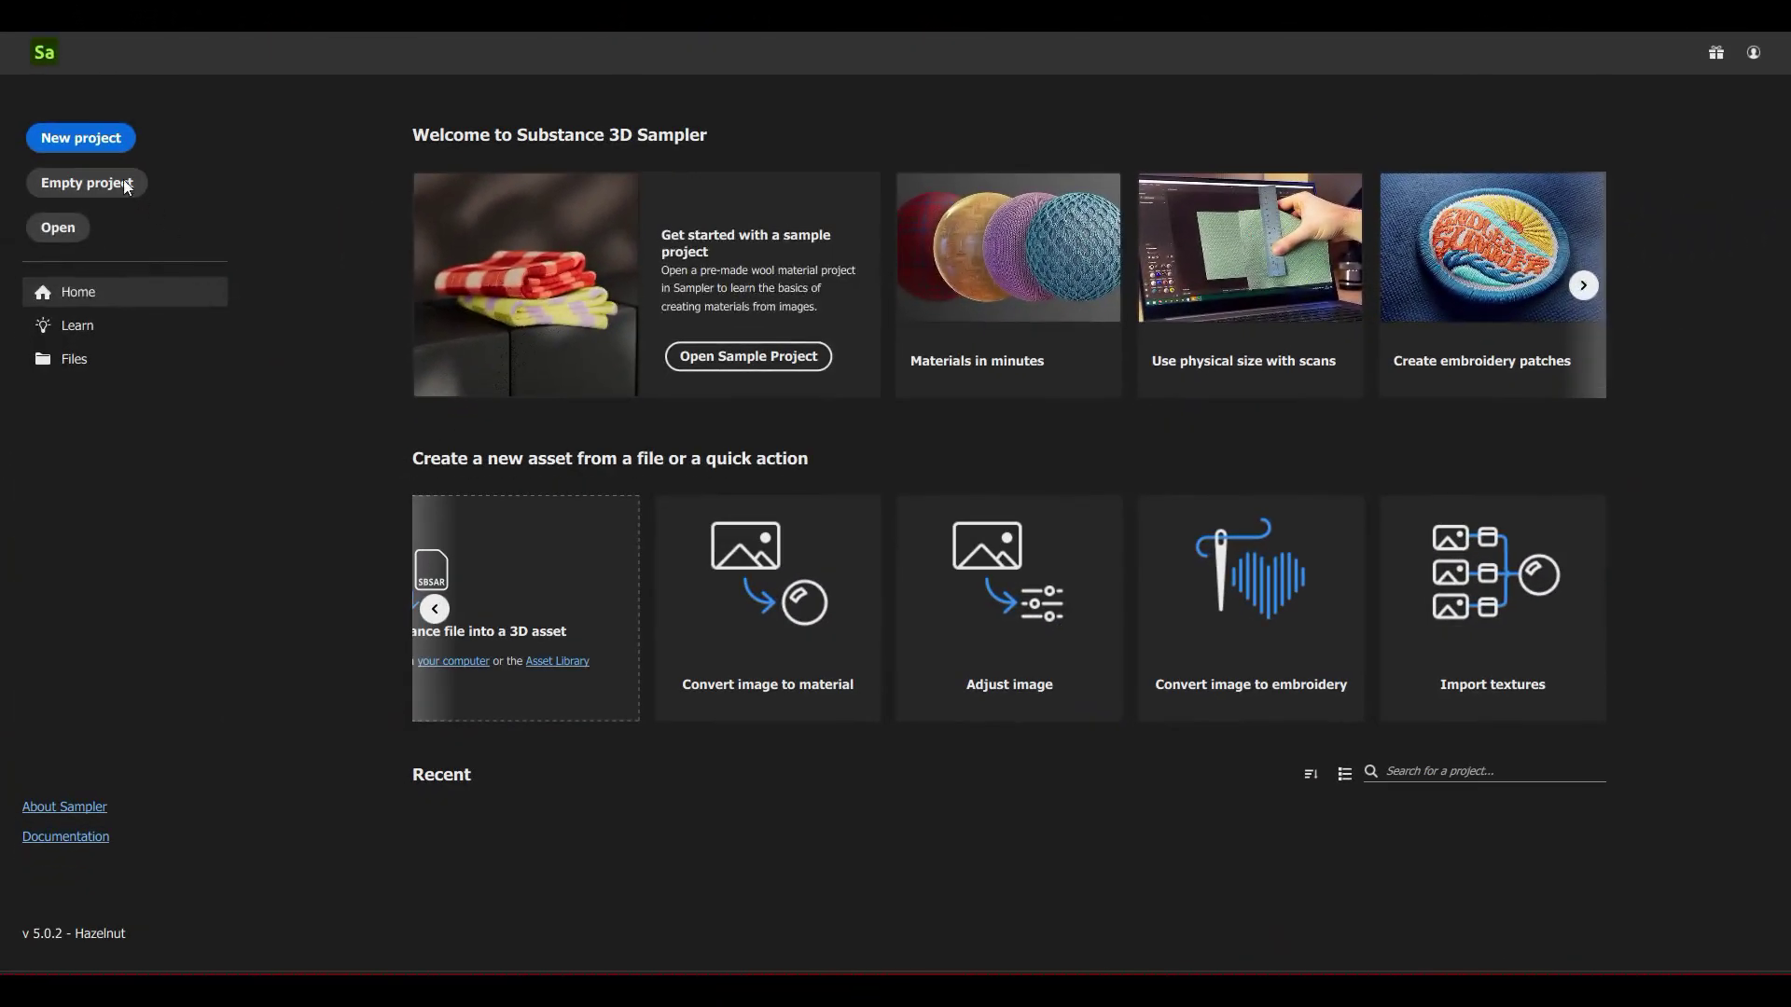
Create a new project by importing the five WallStone texture maps as a material
left_click(85, 142)
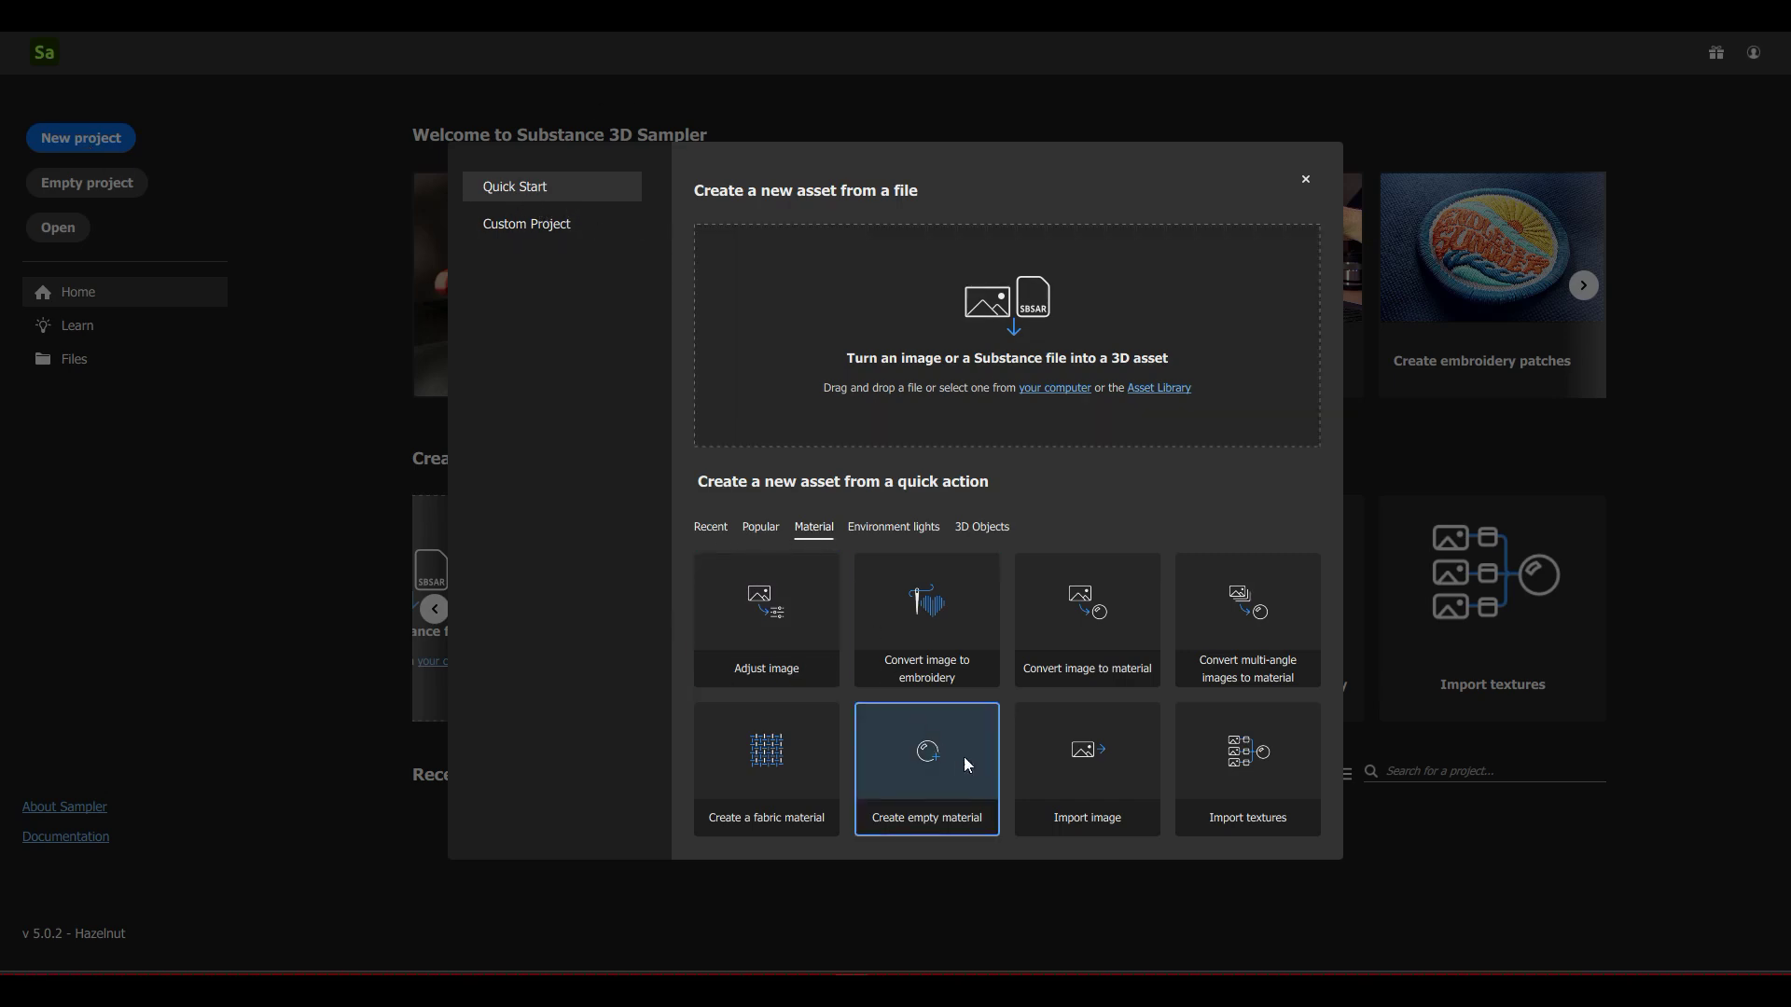
left_click(1244, 775)
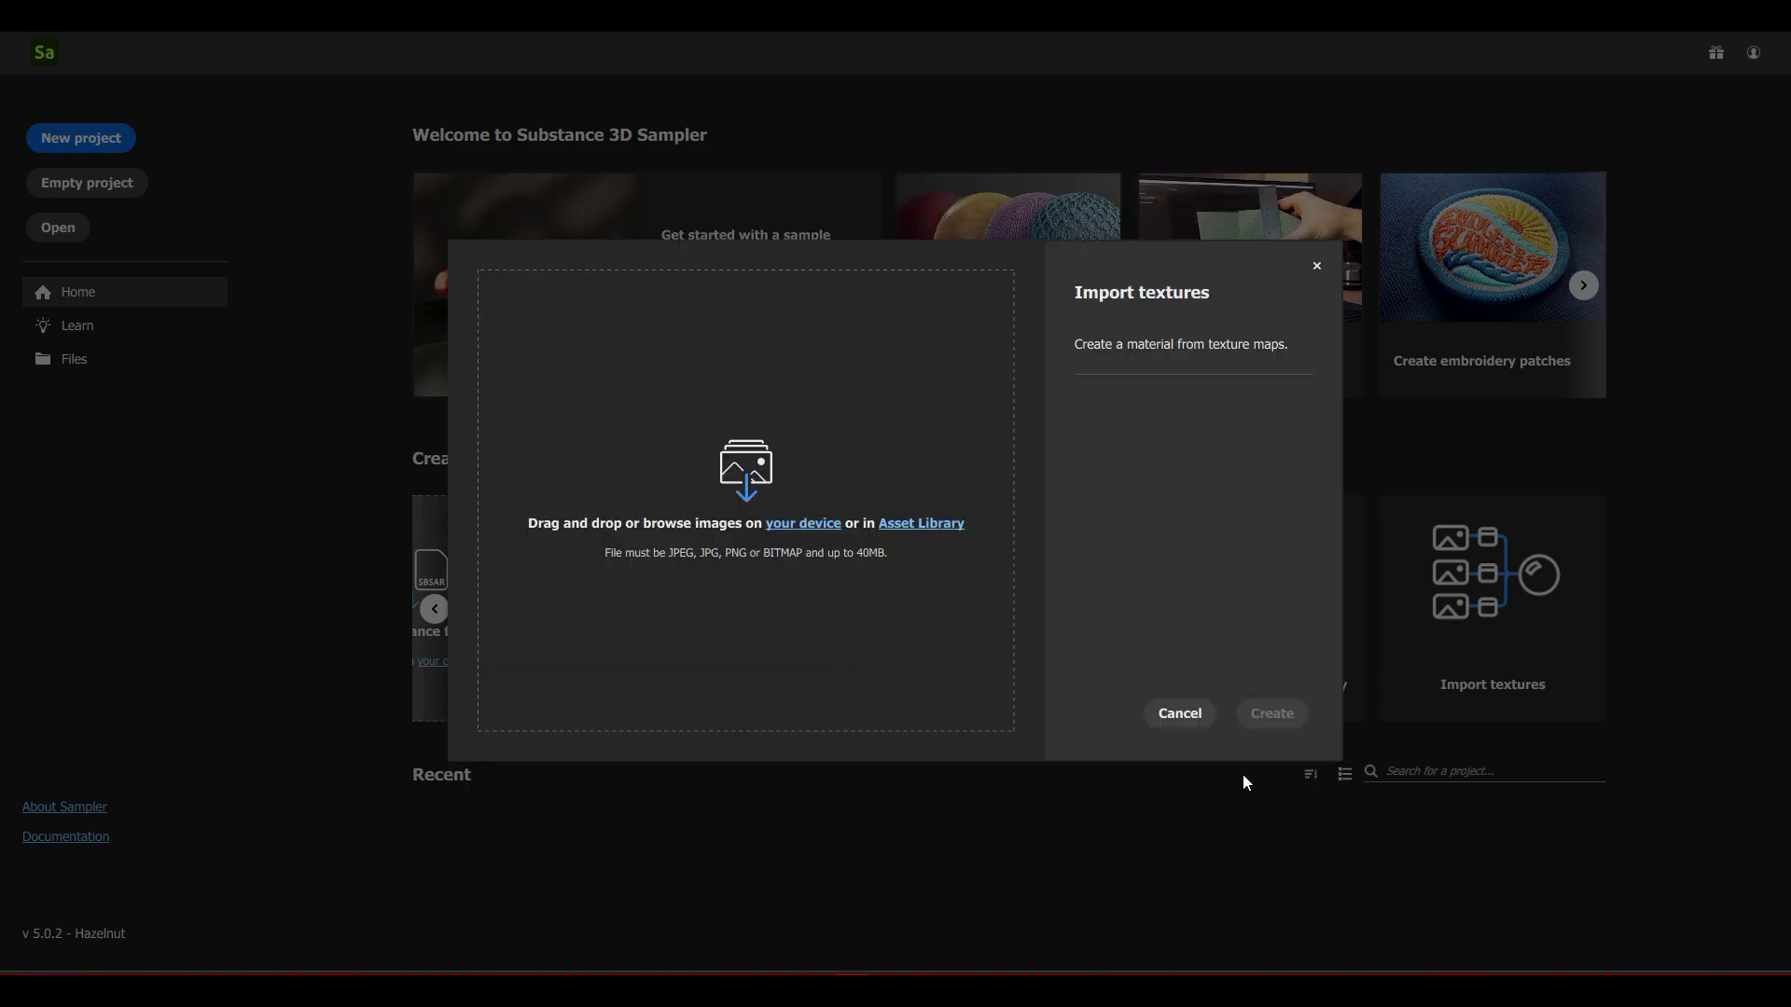
left_click_drag(1350, 137, 746, 481)
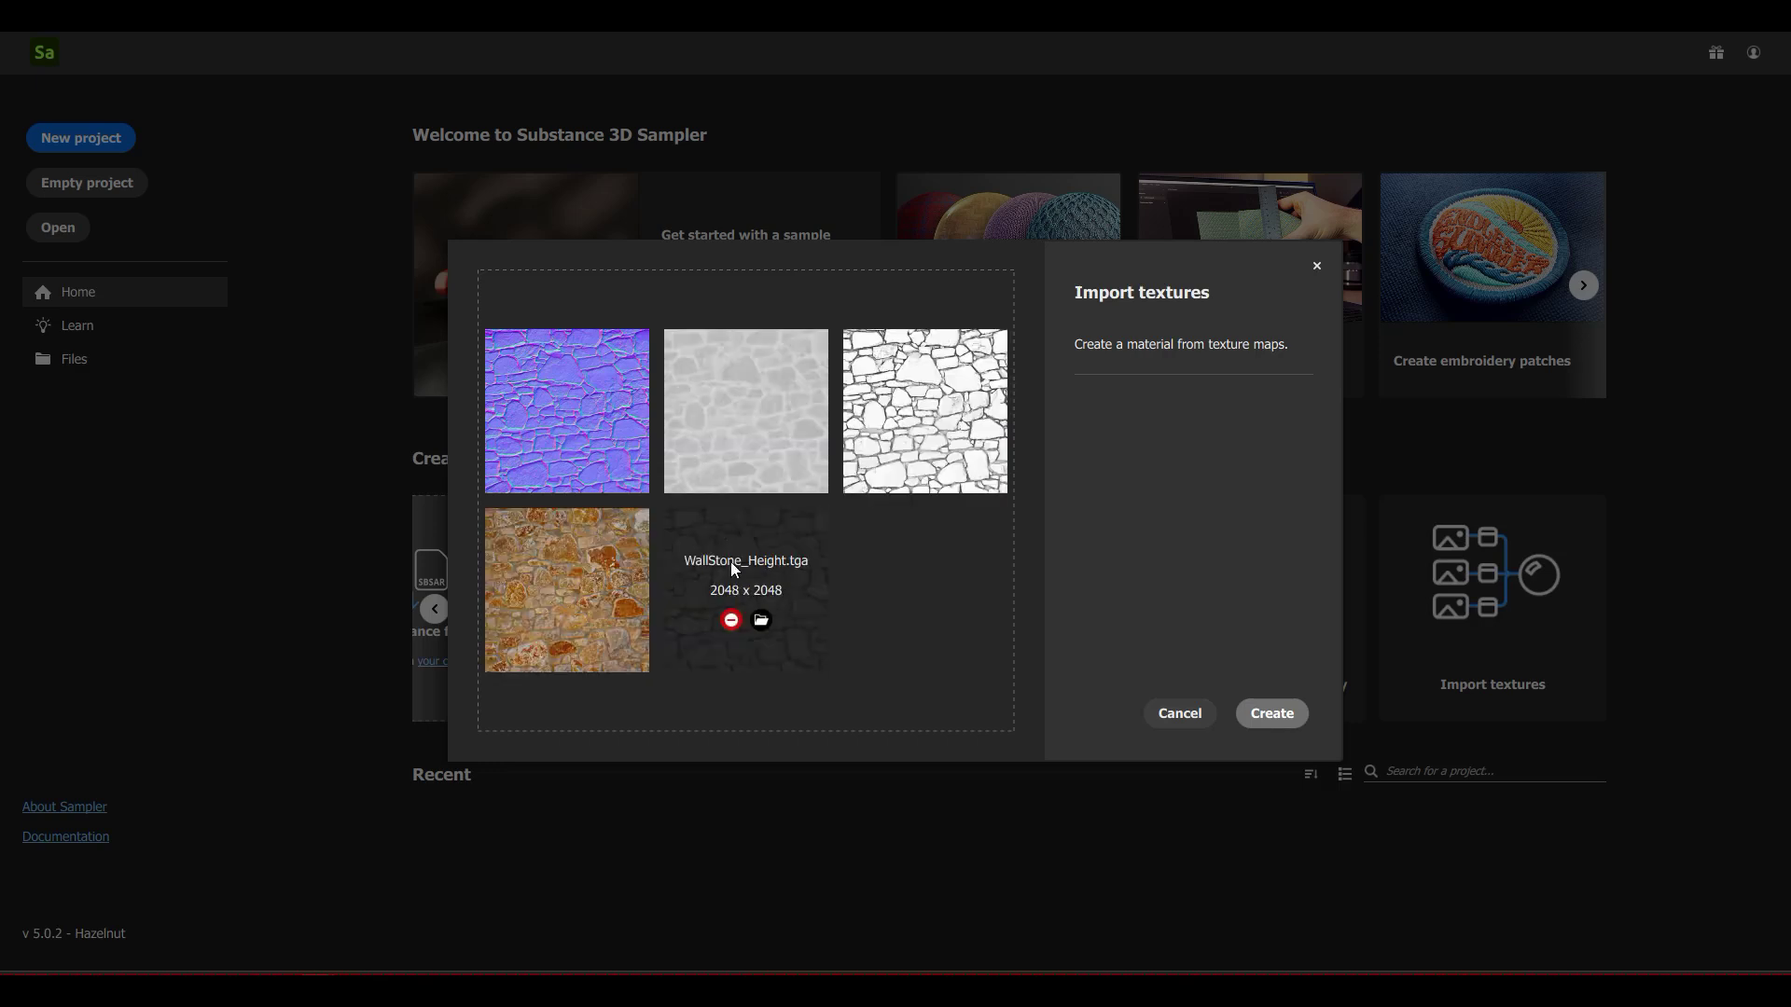
left_click(1271, 714)
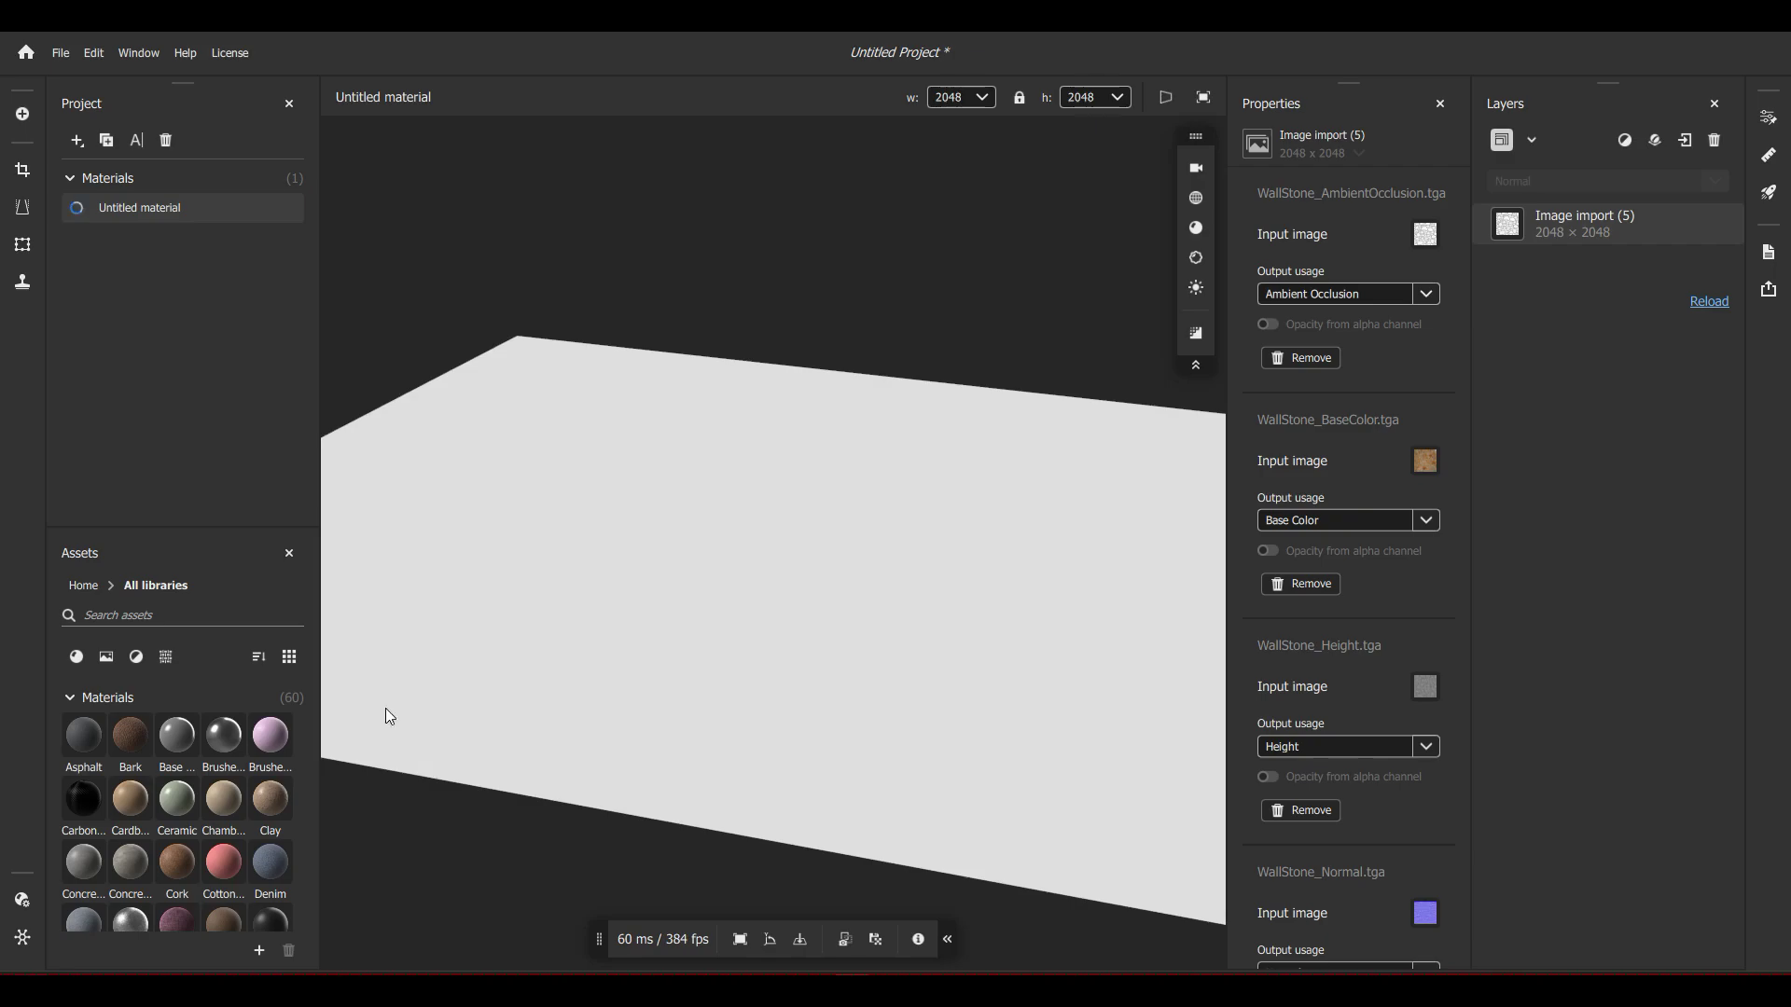
Add a Make It Tile filter above the imported WallStone textures
left_click_drag(830, 566, 819, 634)
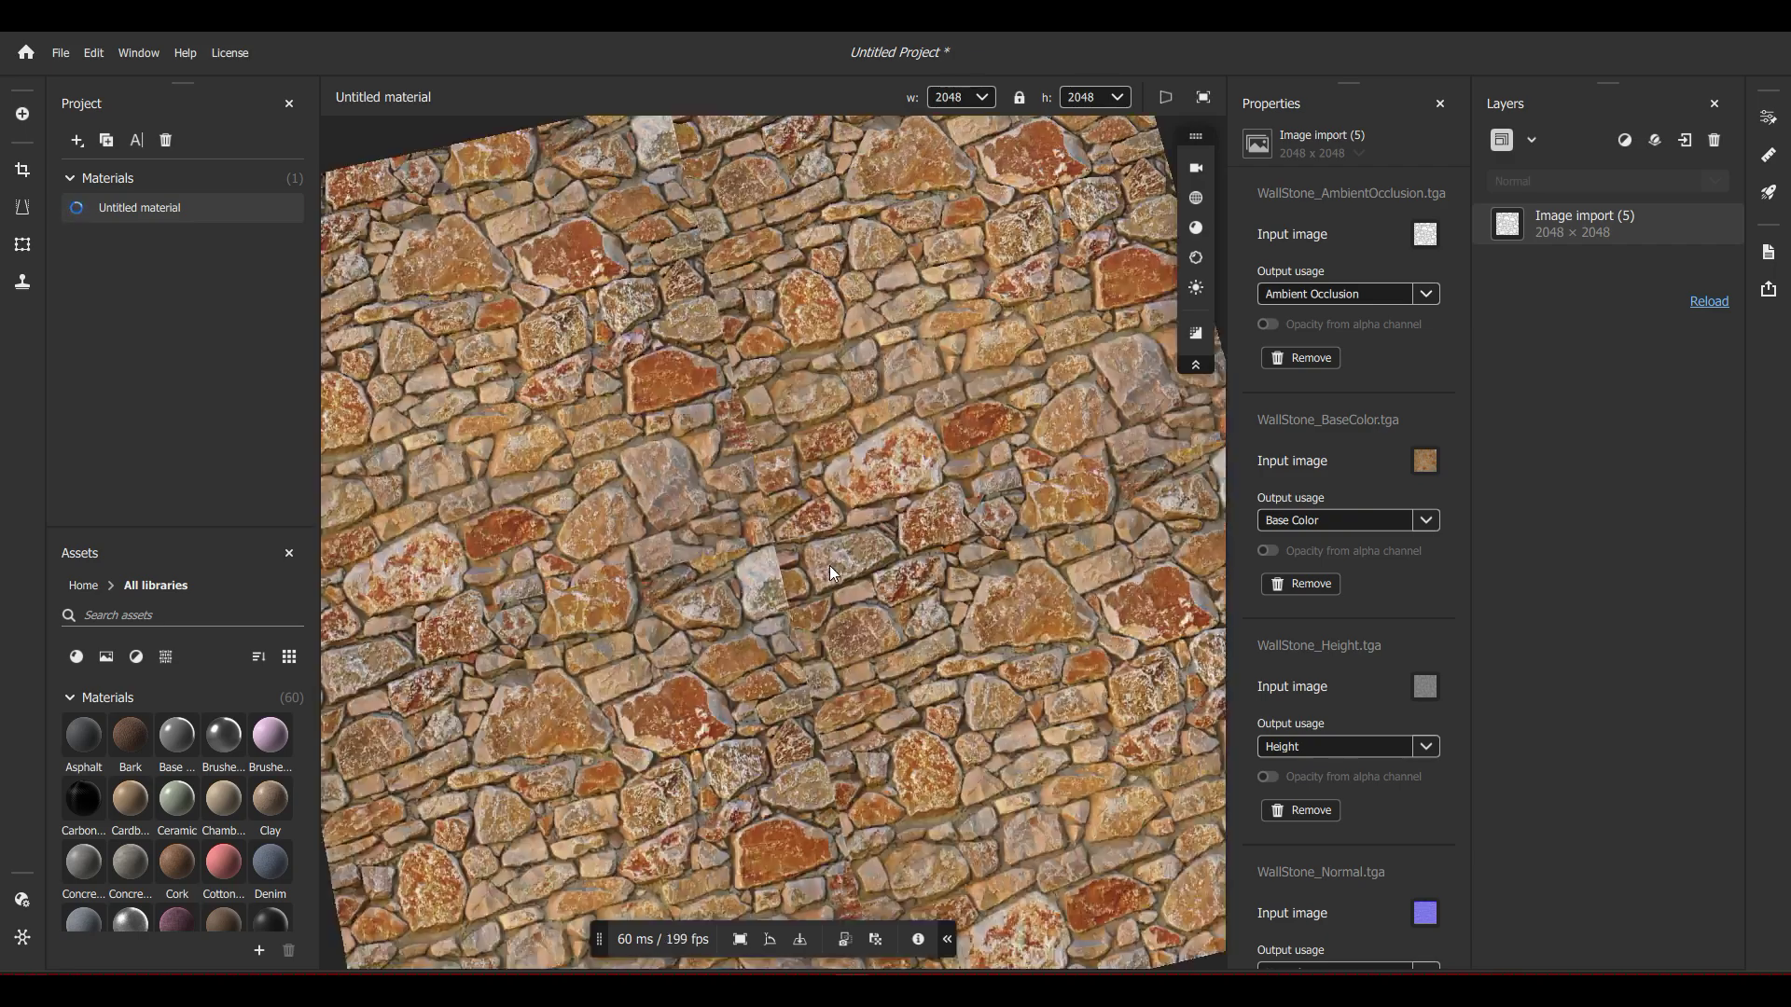
left_click_drag(810, 554, 822, 496)
scroll(812, 565, "up", 5)
key("F2")
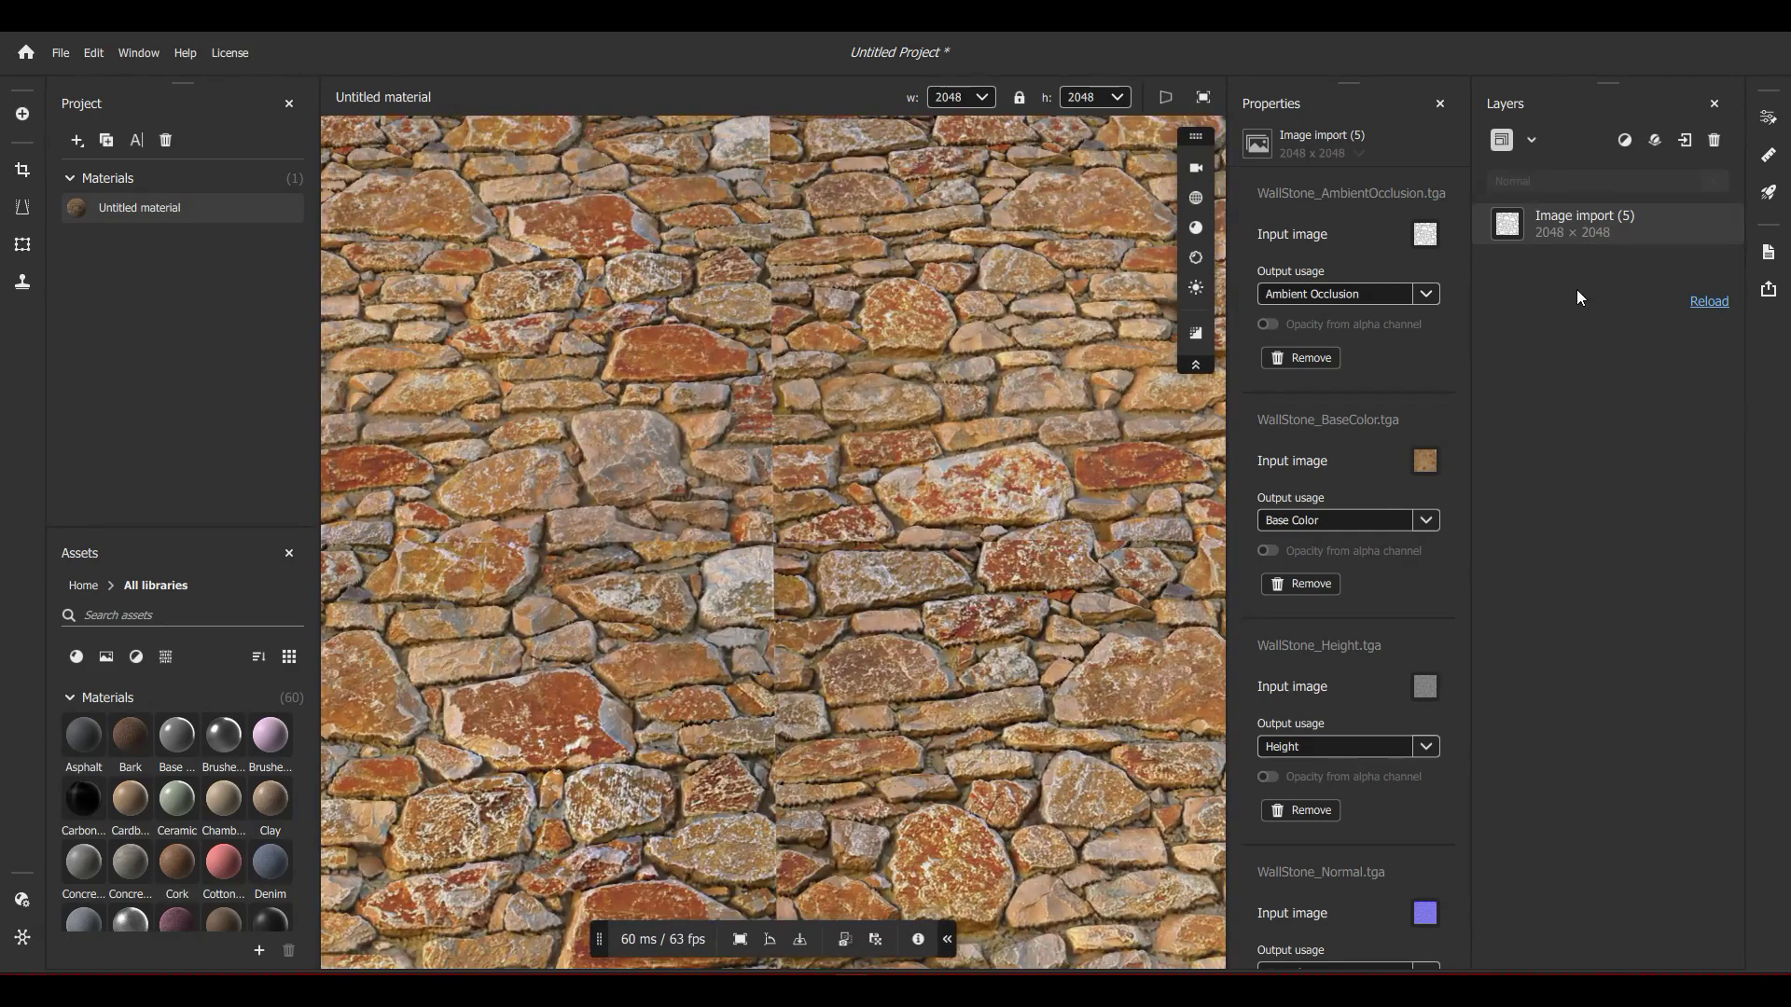
left_click(1620, 146)
type("tile")
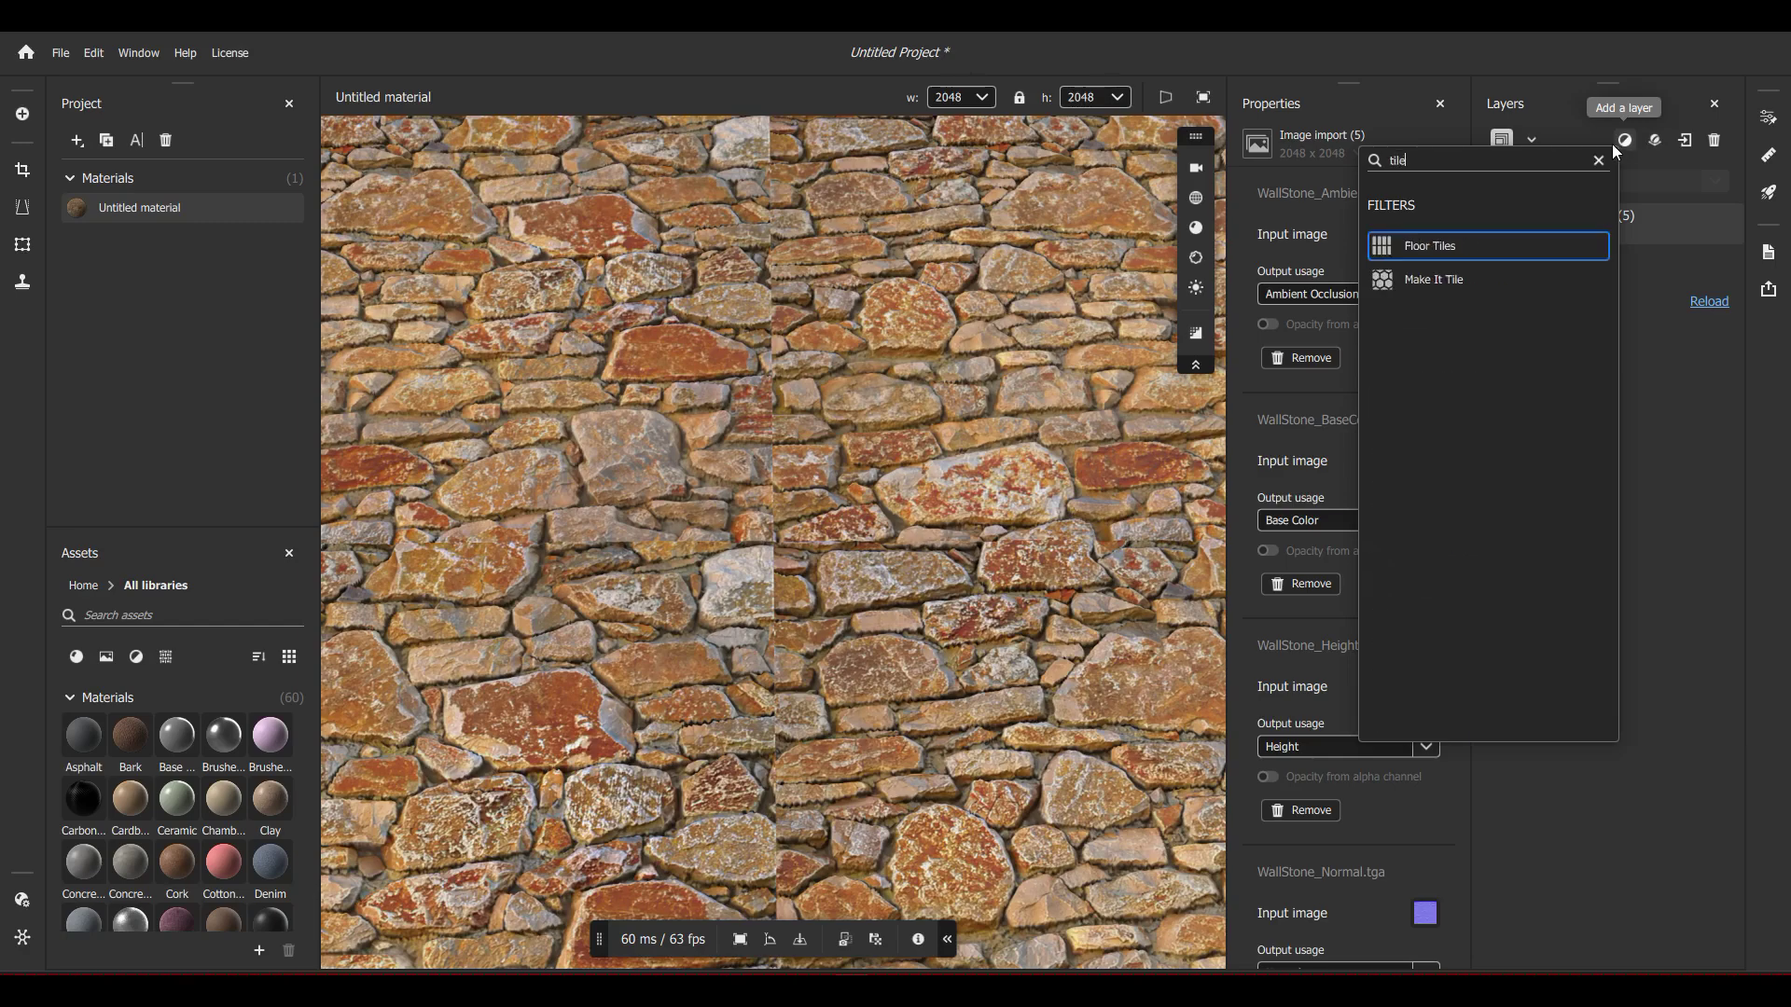
left_click(1430, 280)
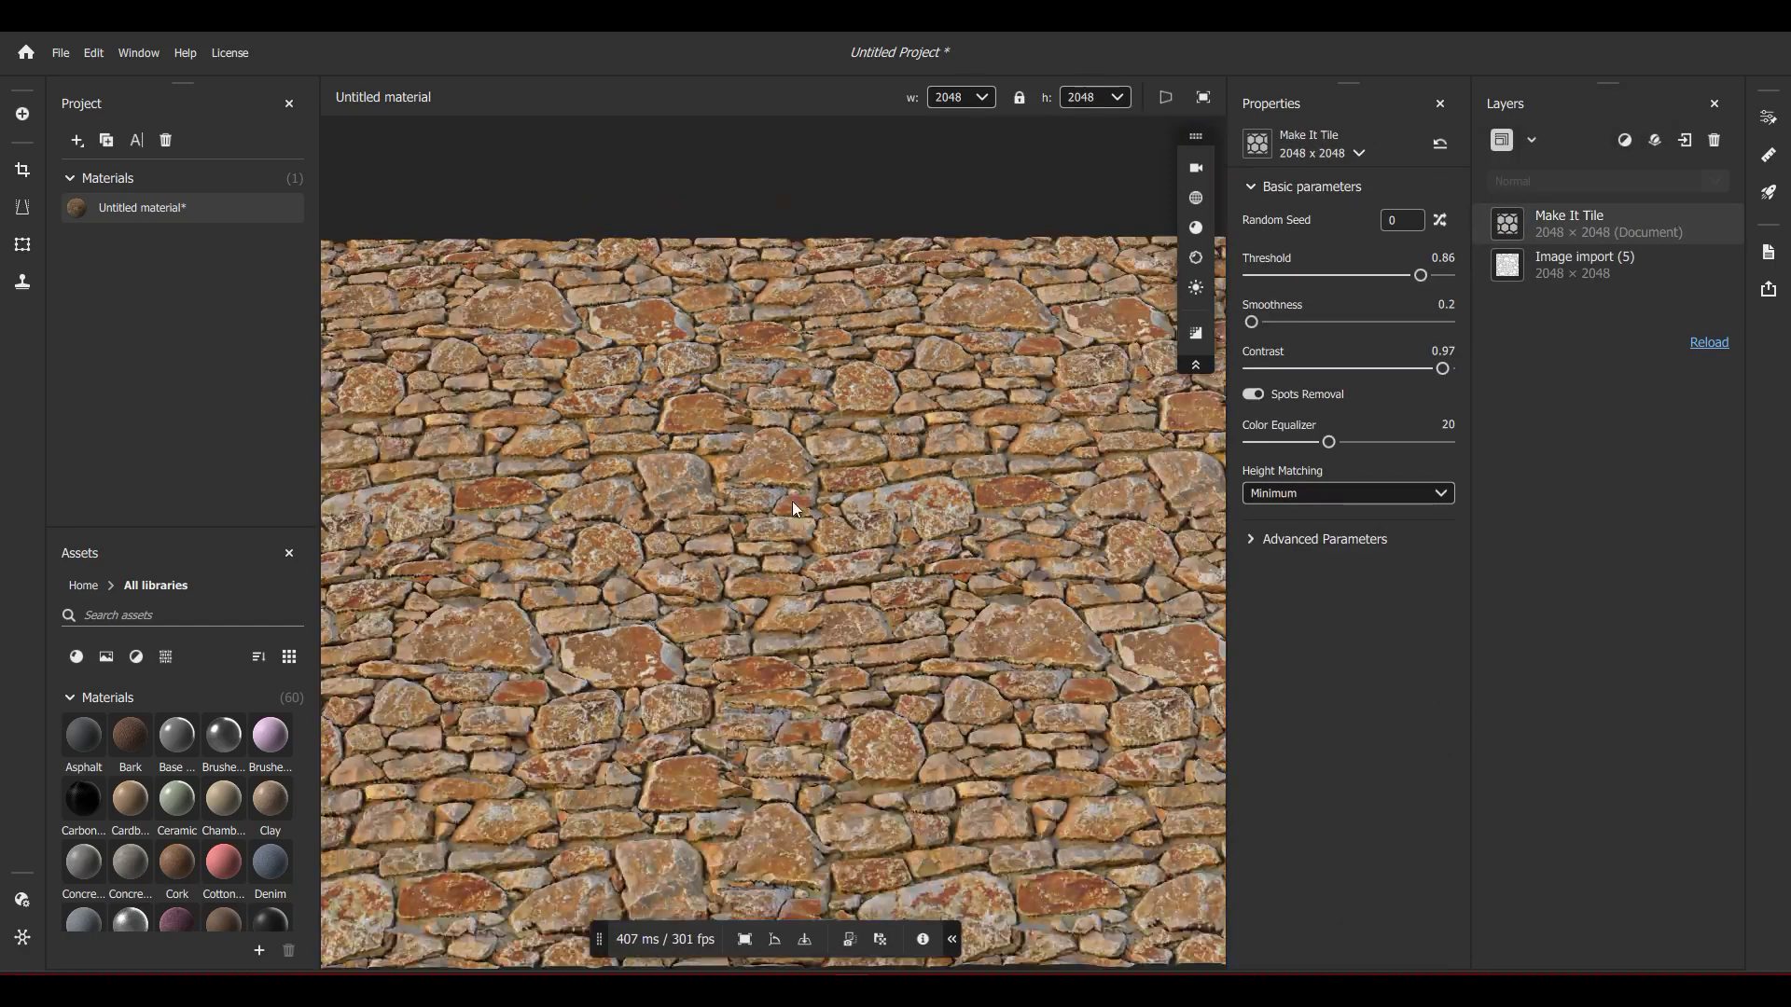
Examine the Base Color, Normal, Roughness and Height maps in the 2D view, comparing the height with the Make It Tile layer hidden and shown
left_click_drag(792, 501, 860, 504)
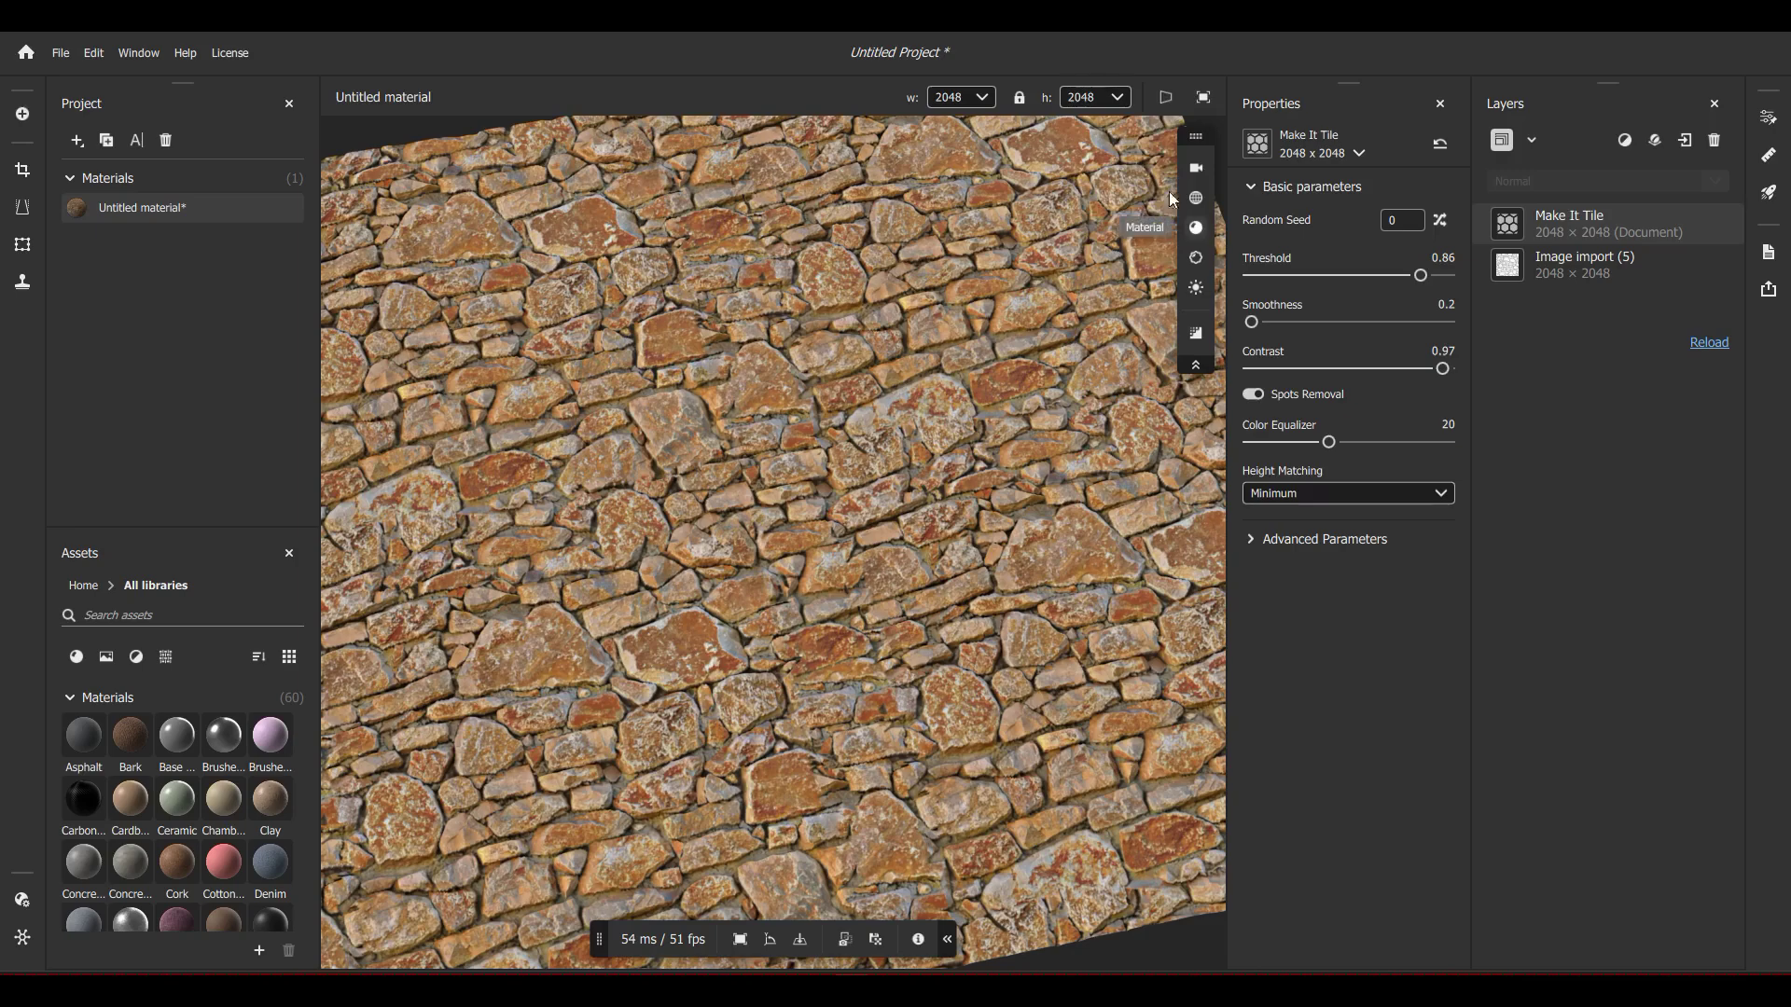
left_click(1166, 98)
left_click(1140, 176)
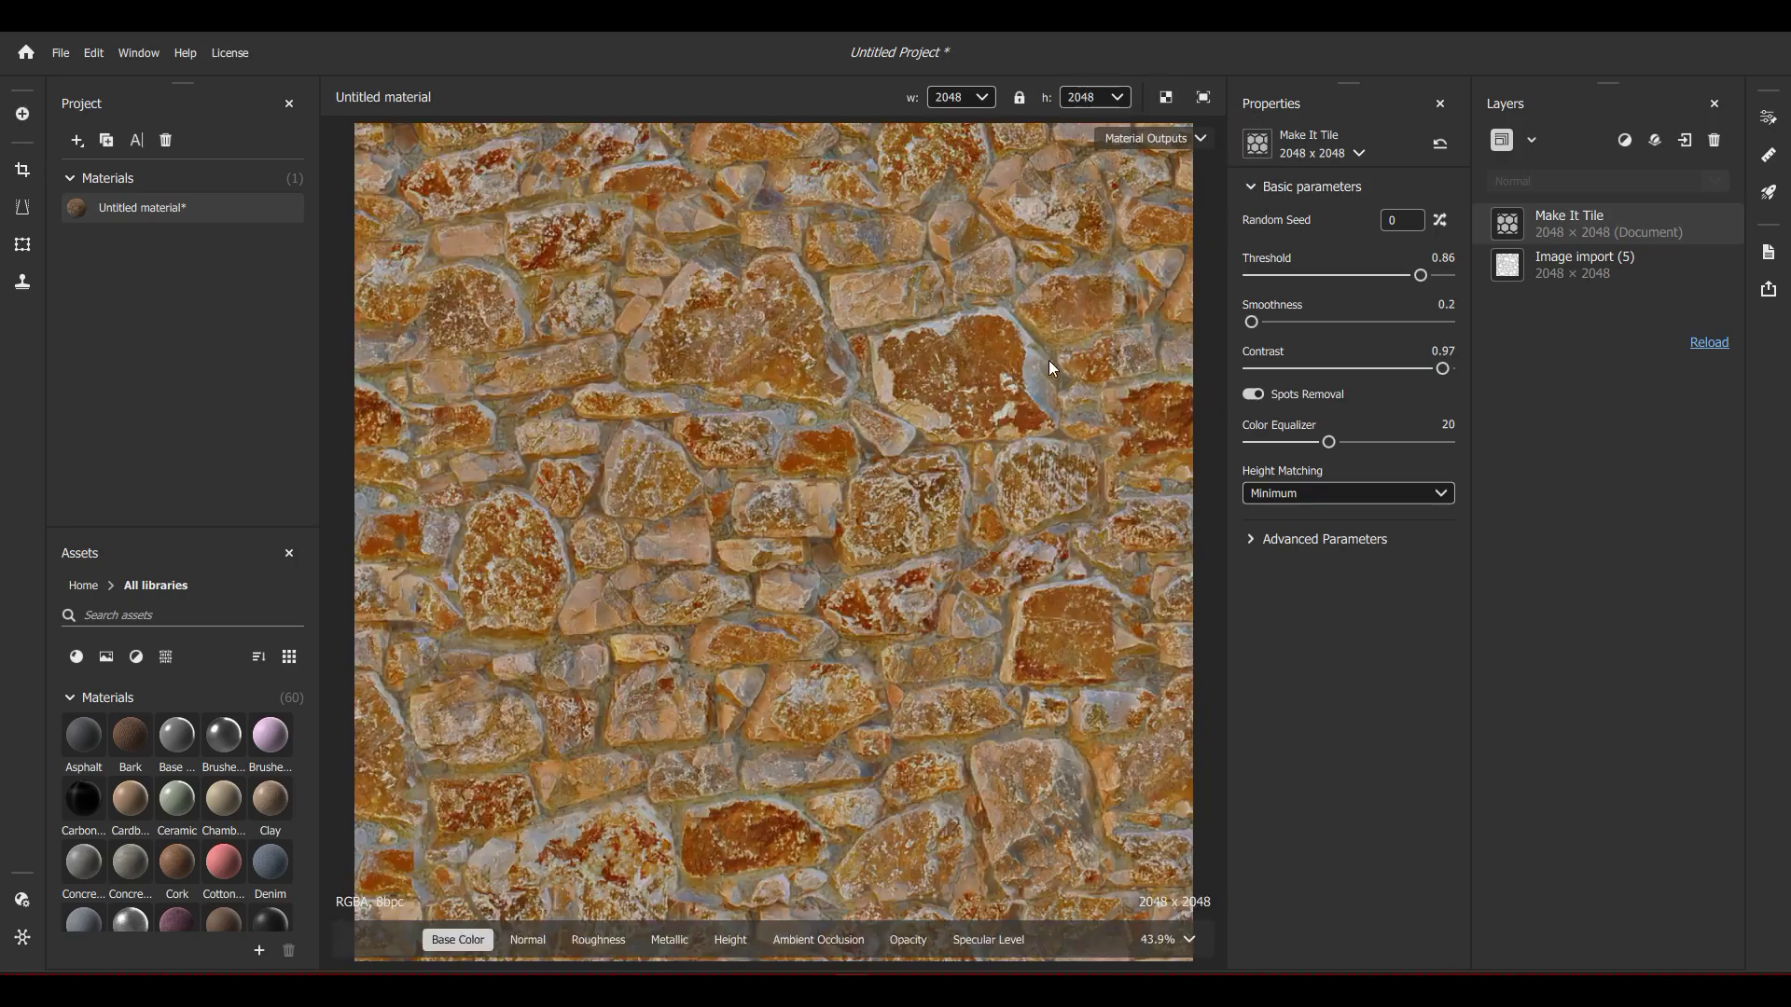
scroll(591, 697, "down", 2)
scroll(584, 512, "up", 1)
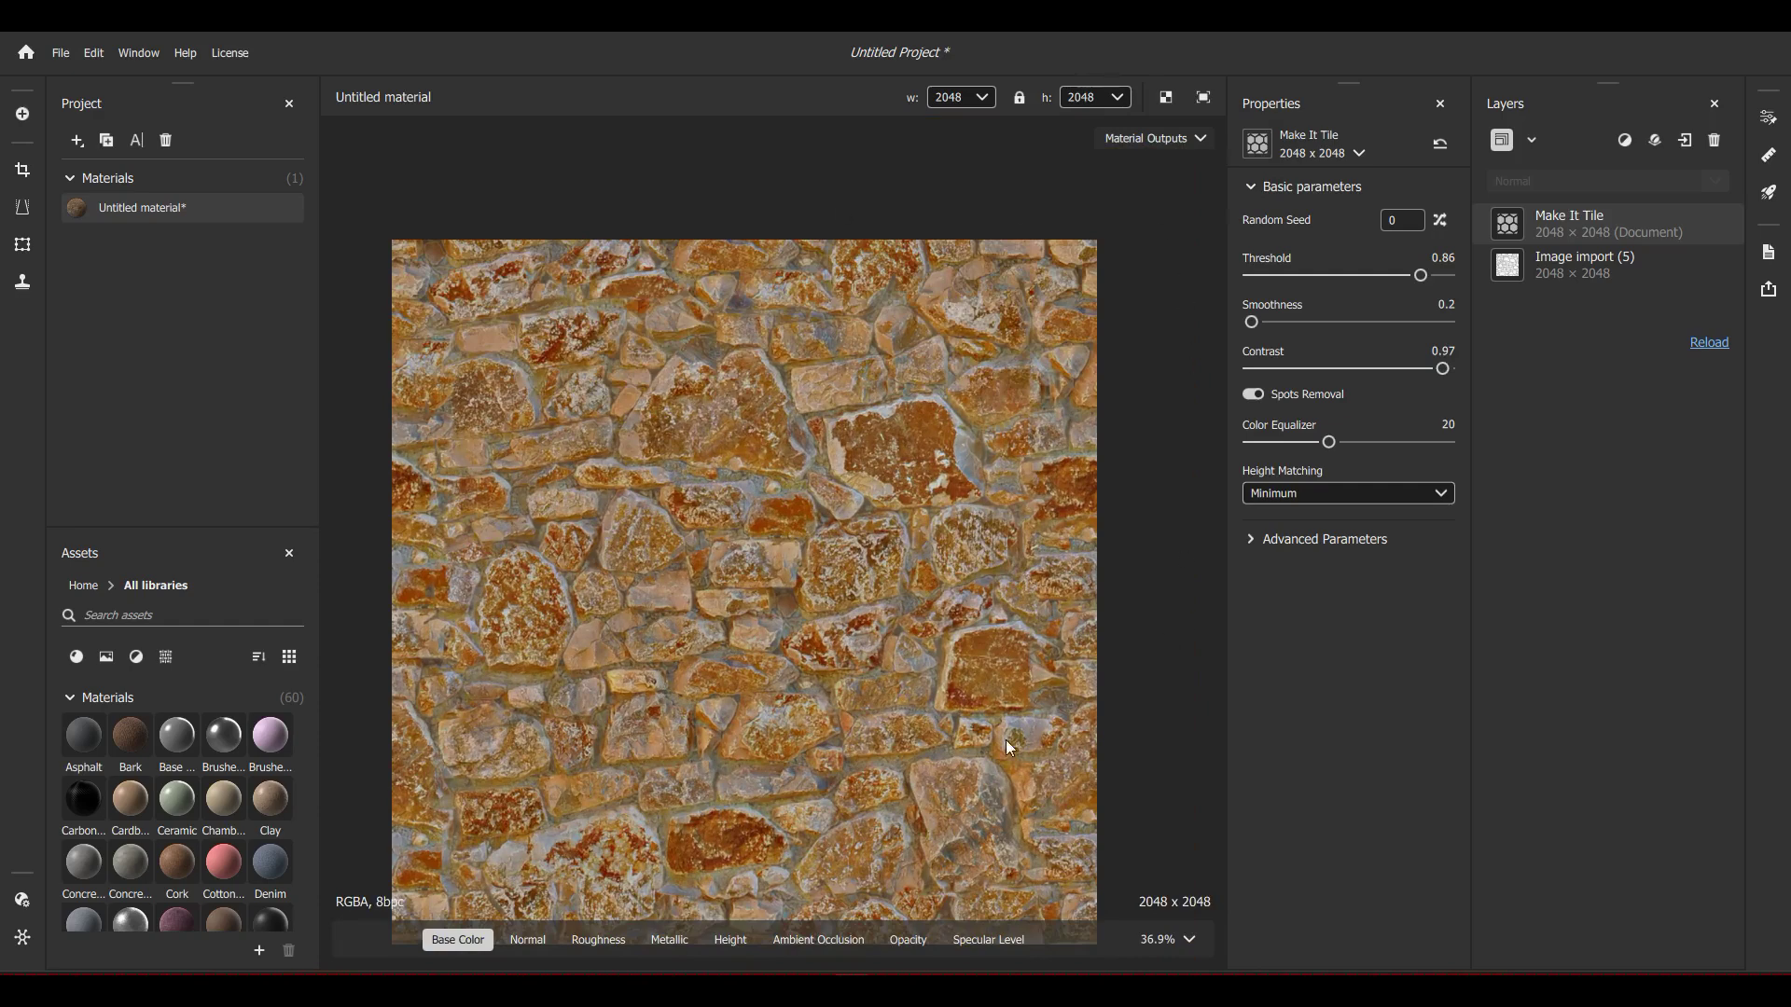
left_click(527, 939)
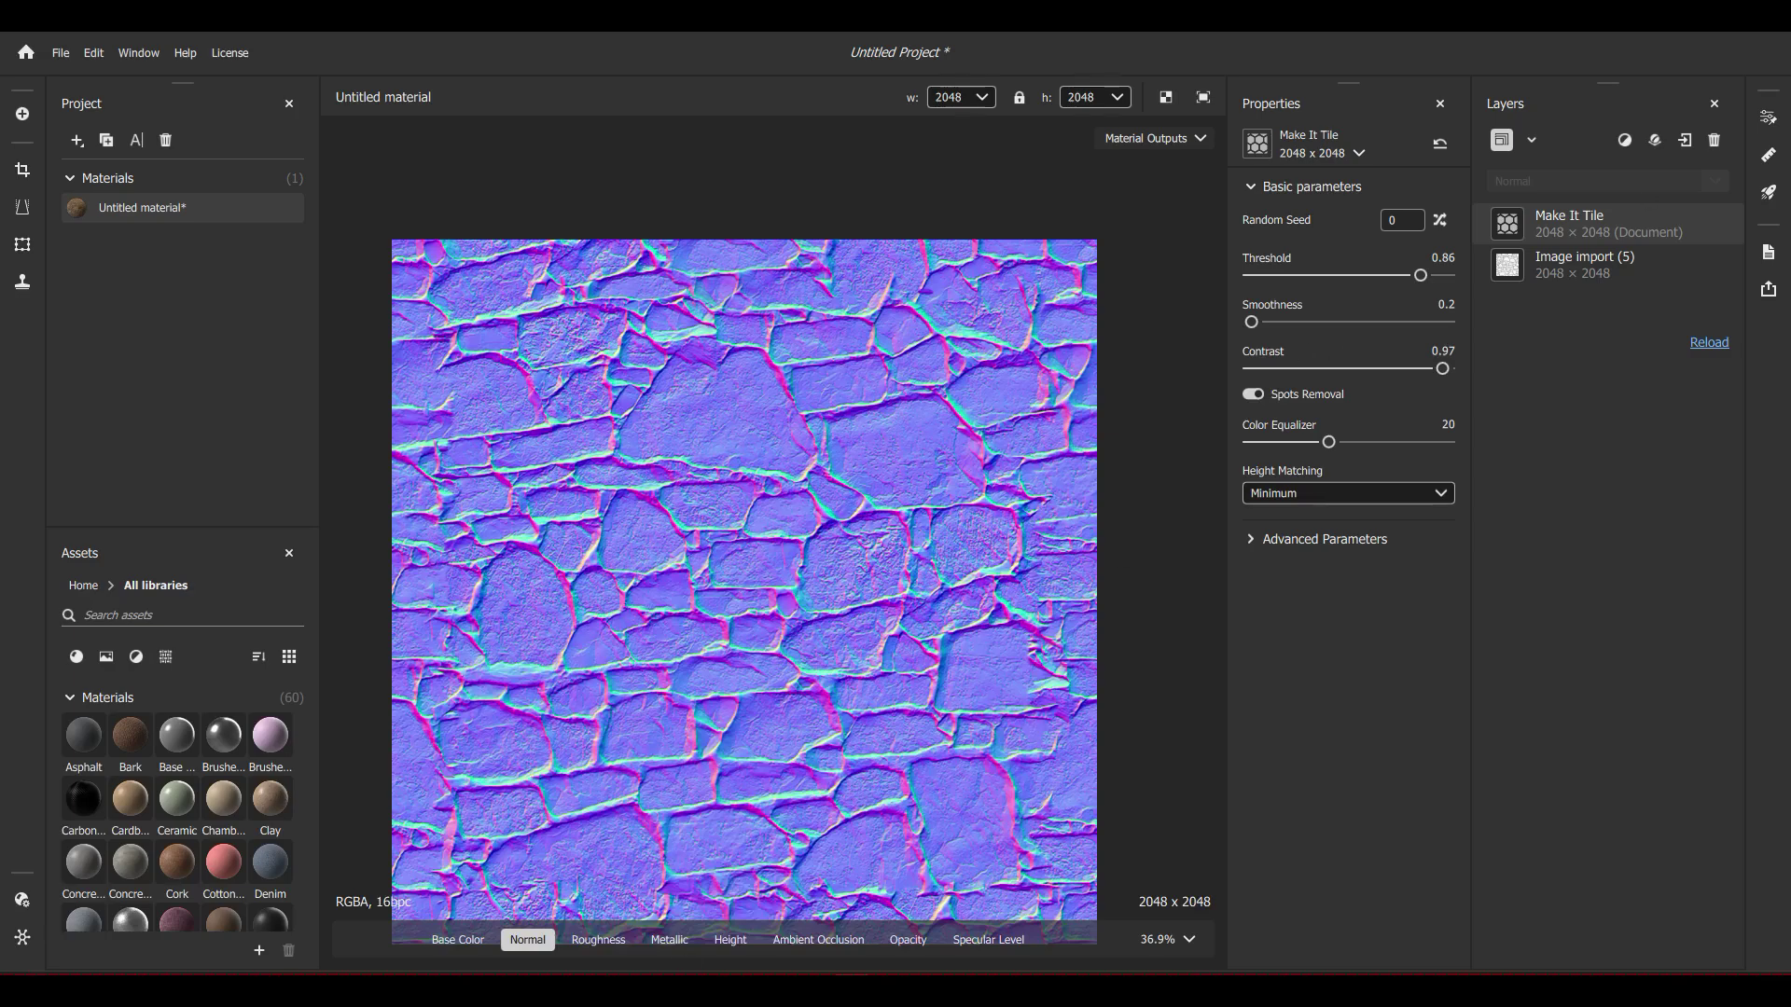
left_click(583, 940)
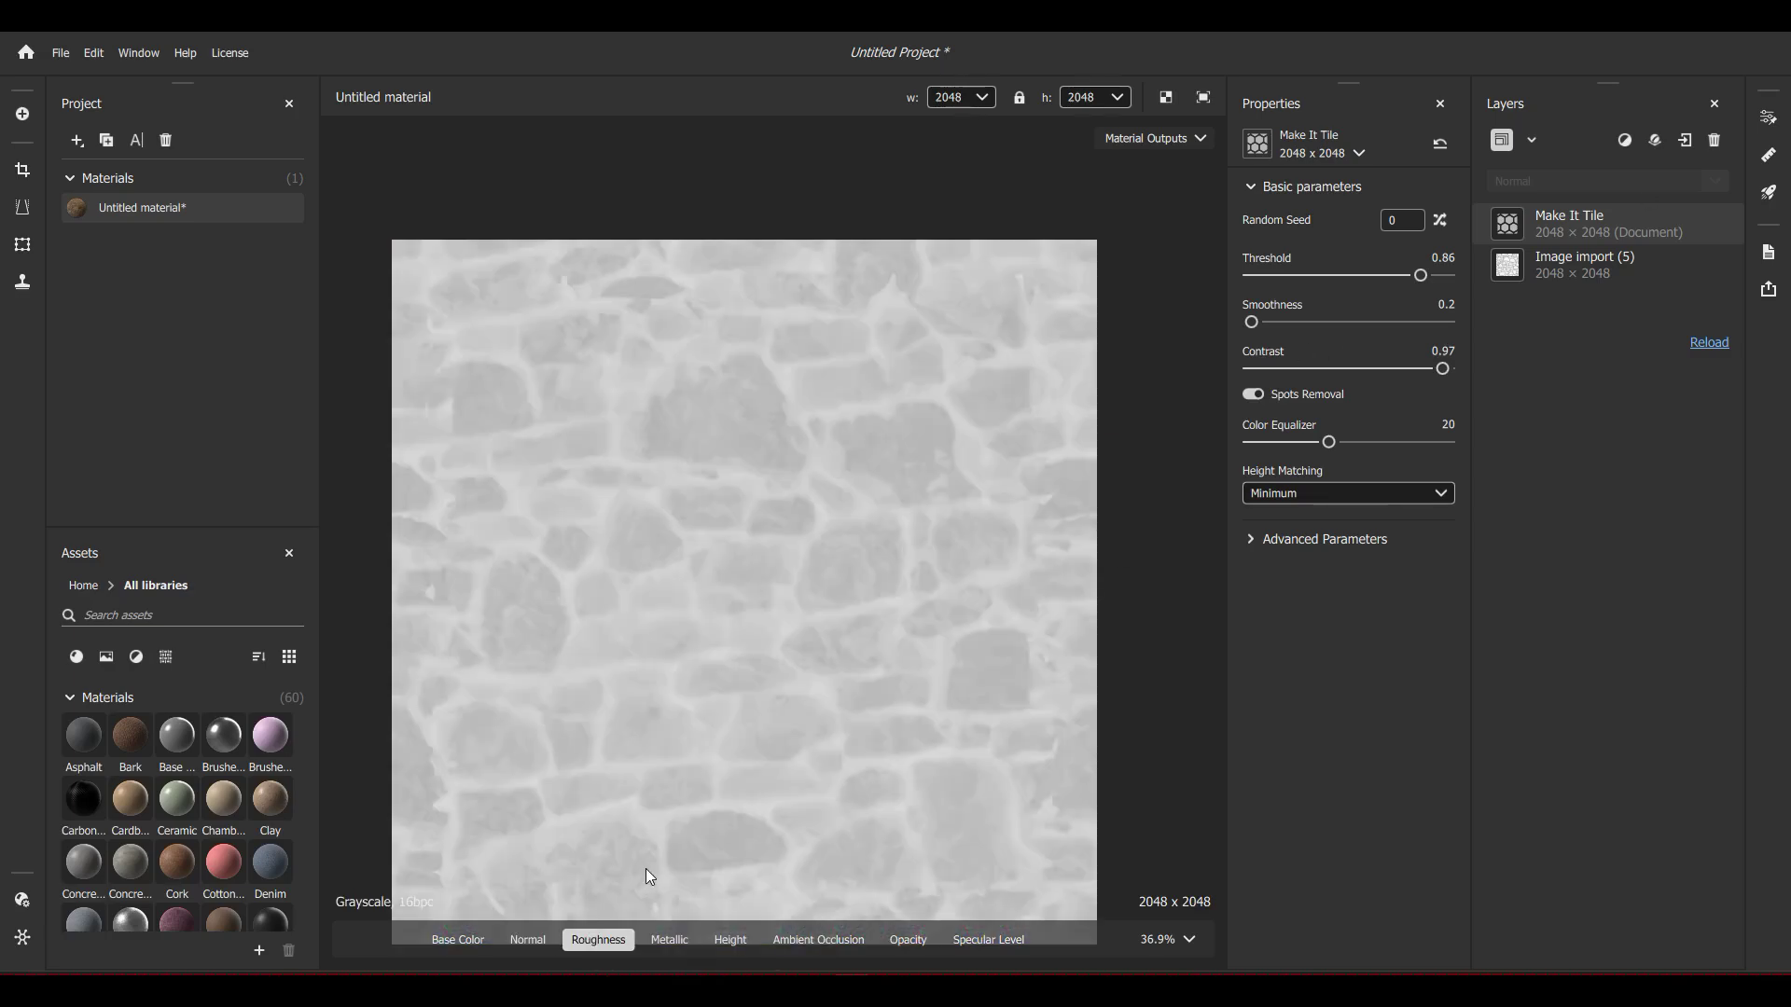
left_click(730, 940)
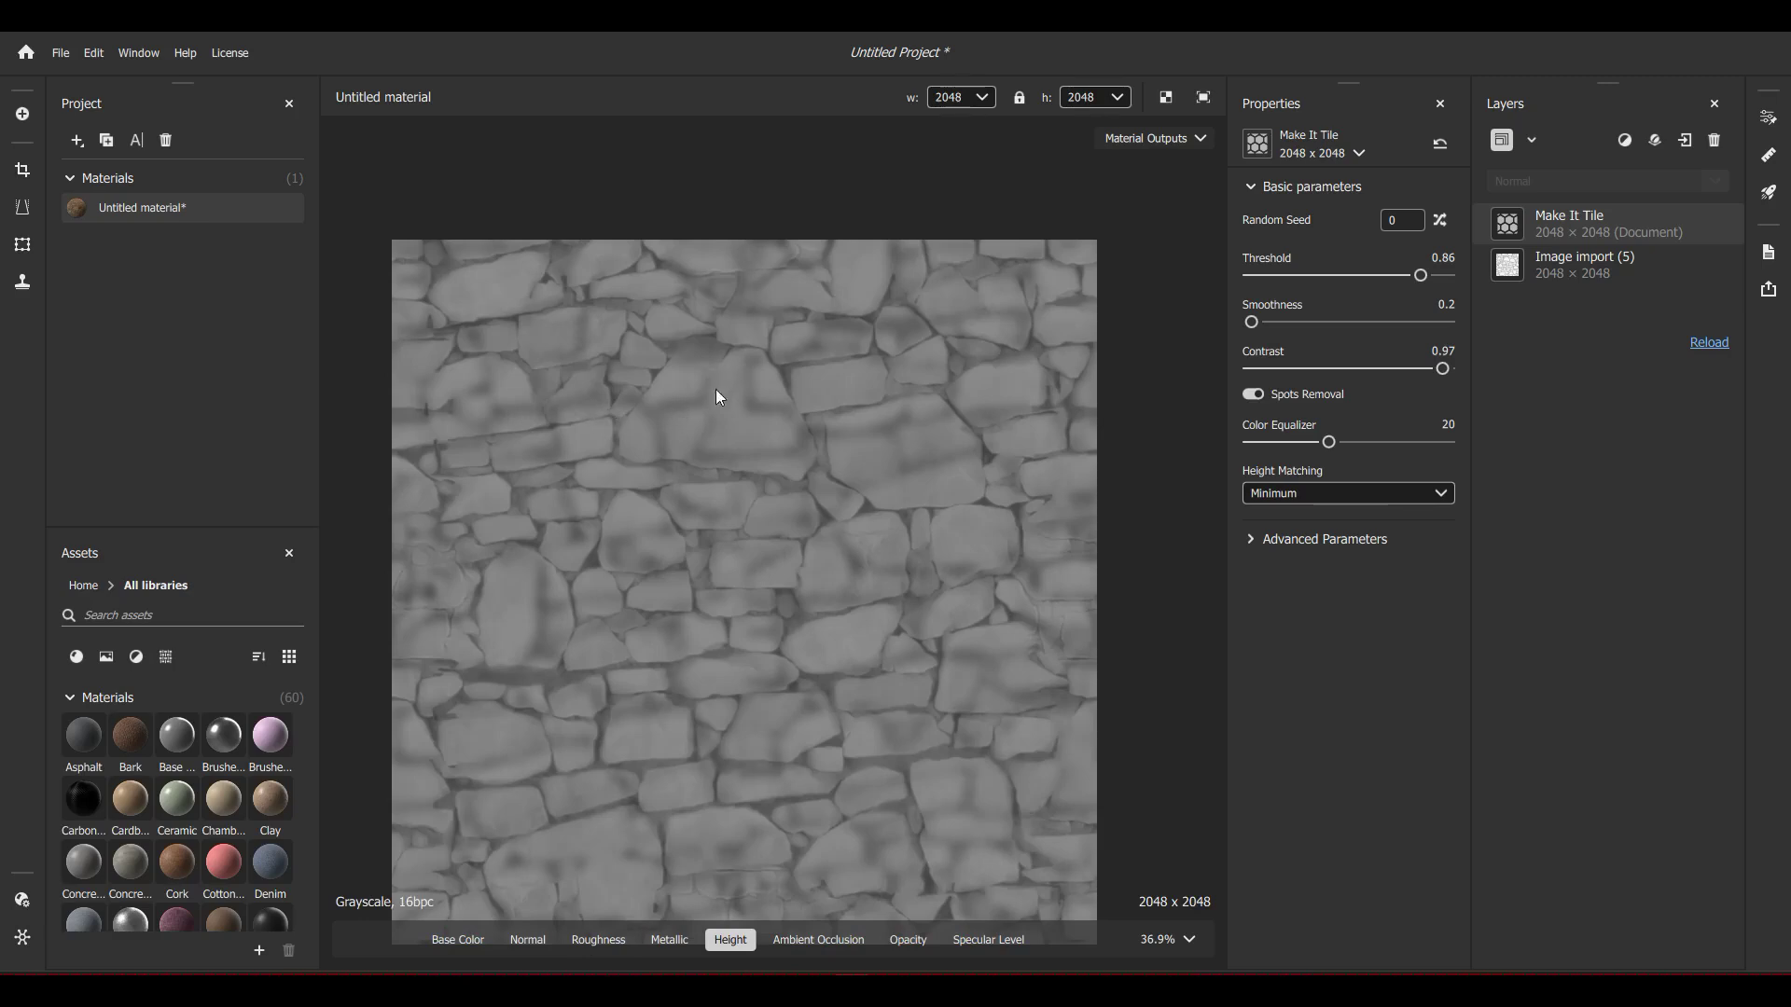
left_click(1716, 224)
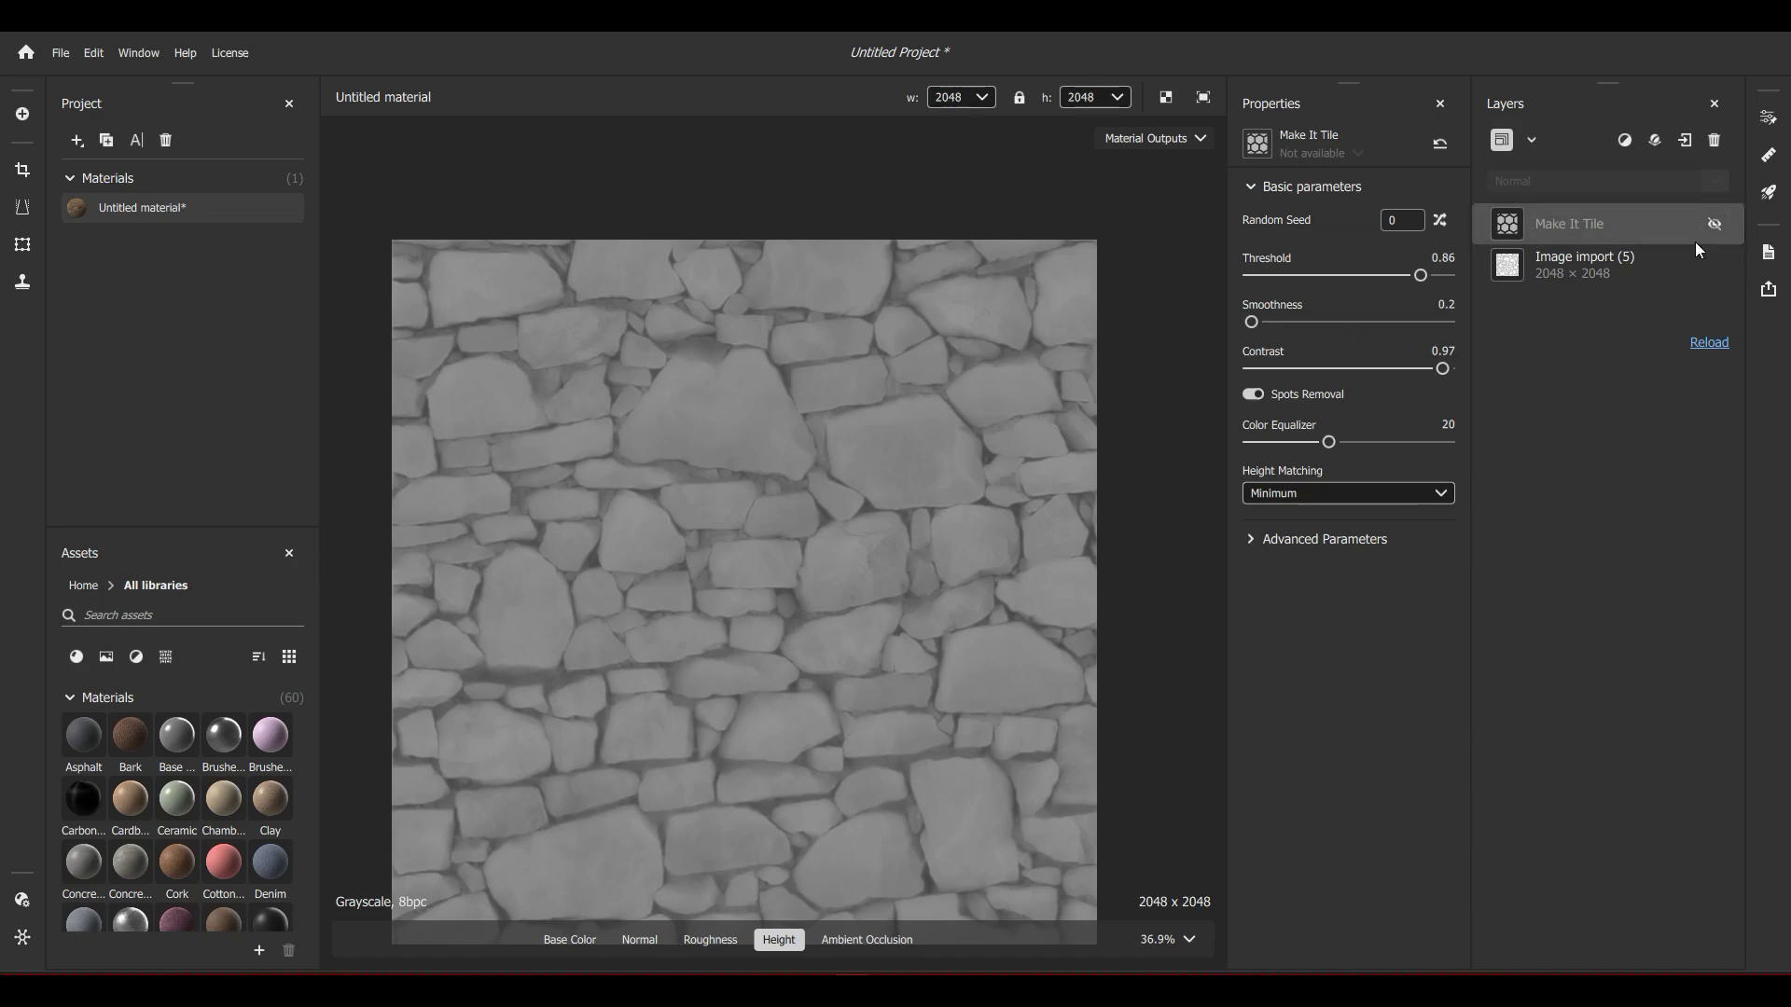
left_click(1714, 225)
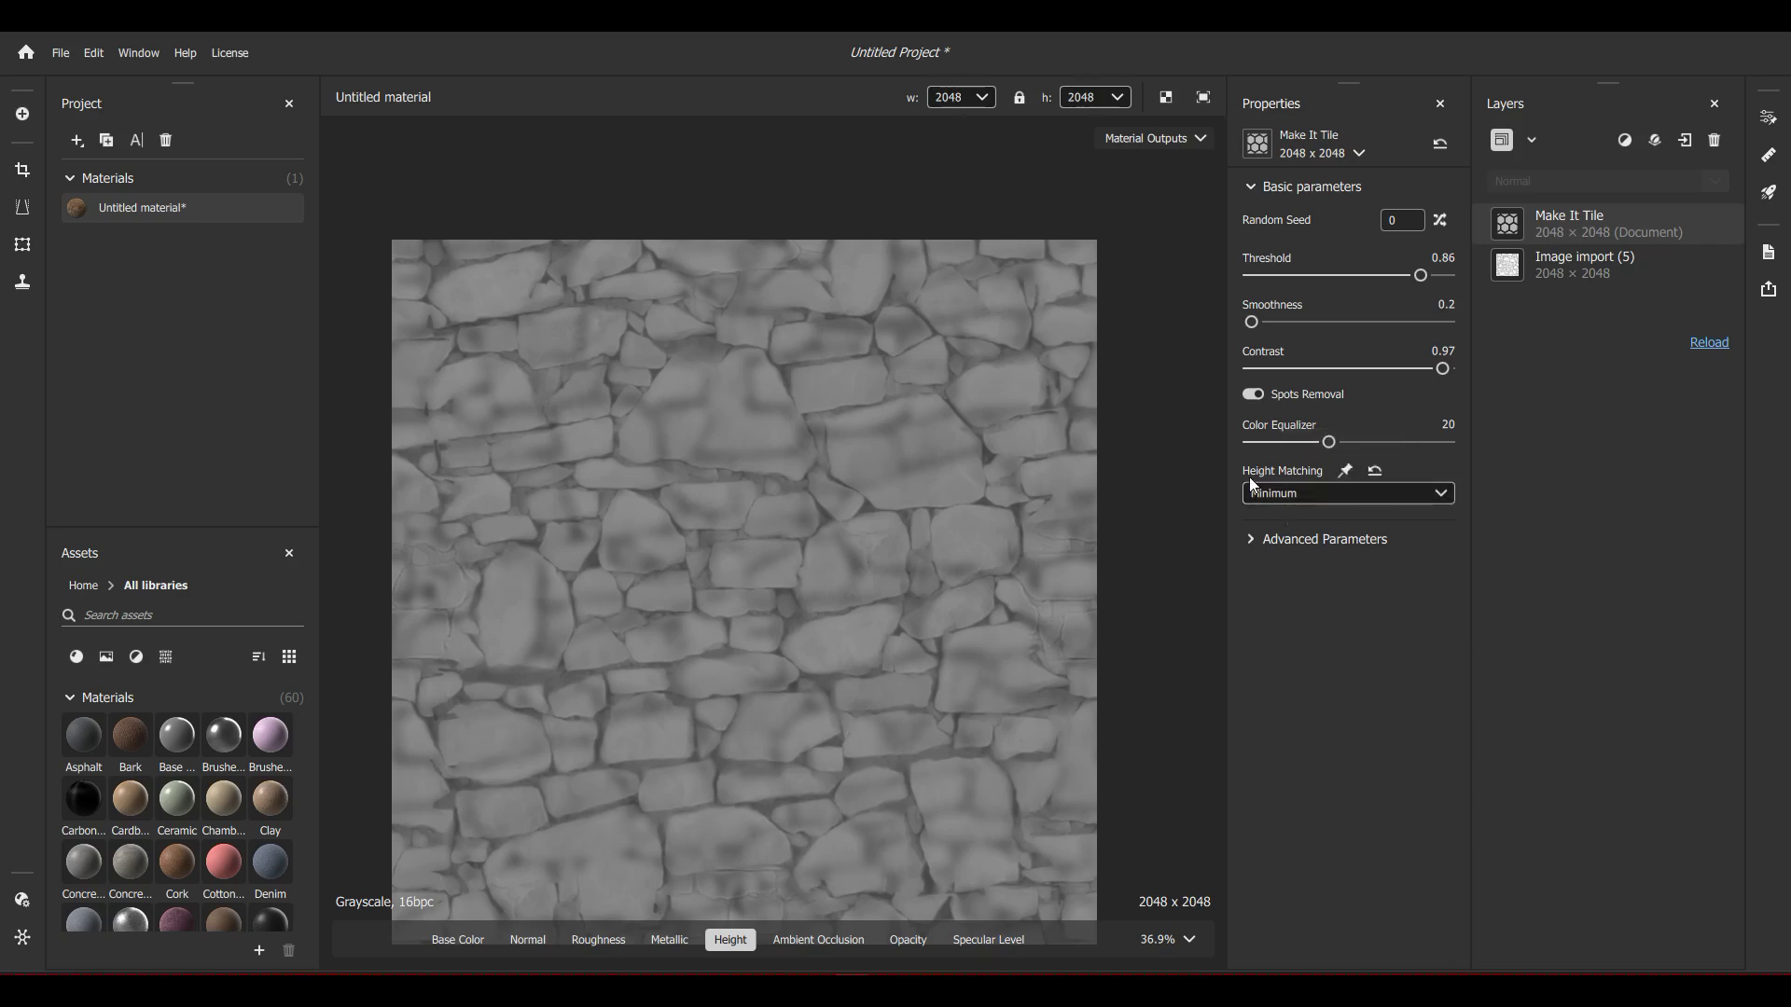
Try Maximum for the Make It Tile filter's Height Matching and settle on None
left_click(1294, 495)
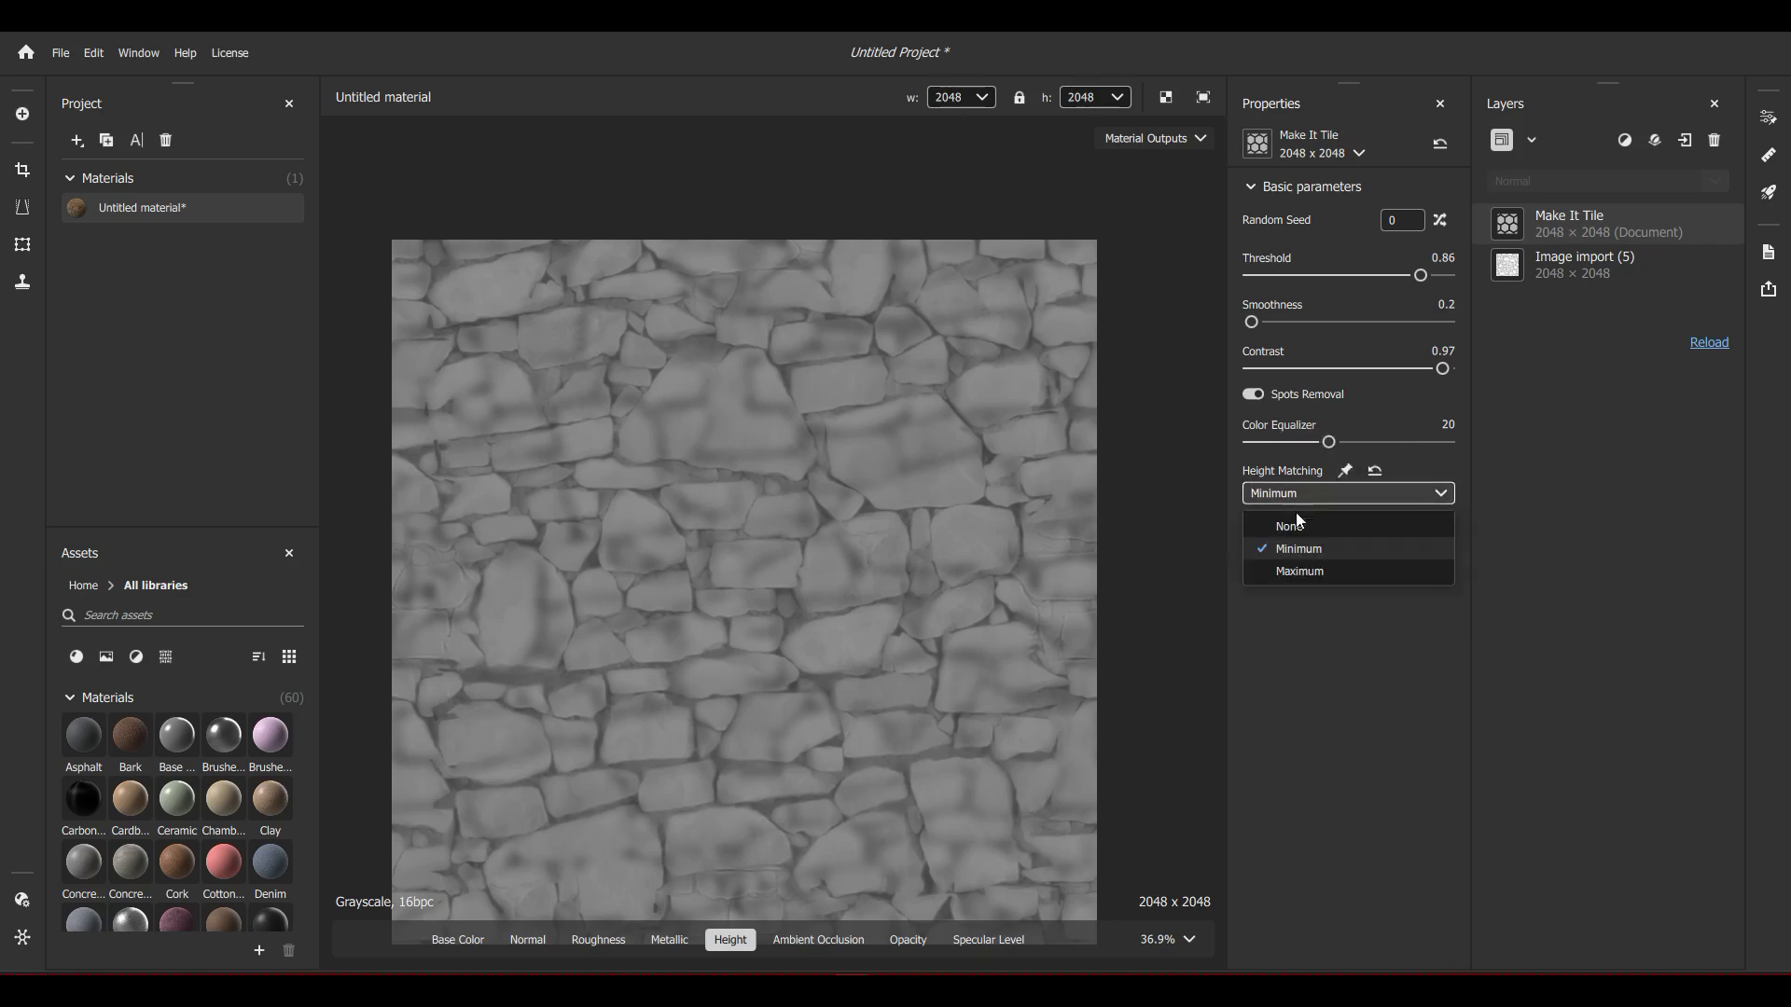
left_click(1300, 571)
left_click(1287, 494)
left_click(1278, 529)
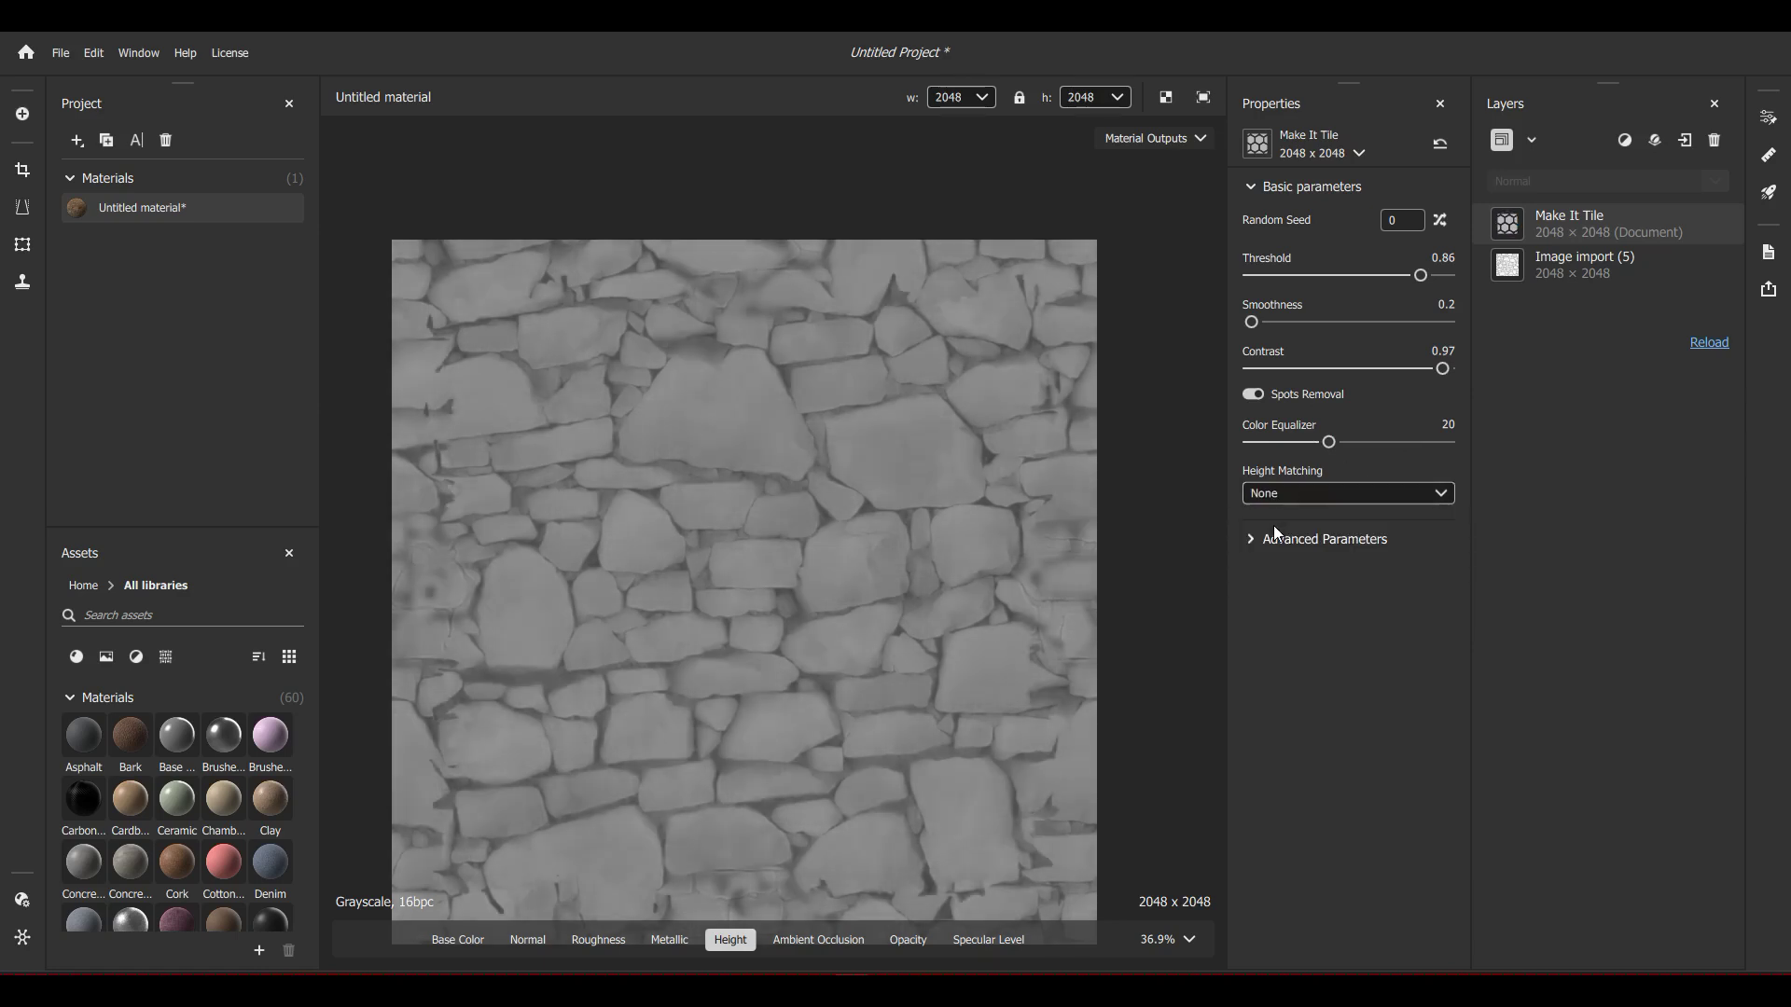
left_click(1267, 494)
left_click(1287, 527)
Switch back to the 3D view to inspect the tiled stone wall
left_click(1162, 99)
left_click(1153, 152)
left_click_drag(618, 444, 880, 523)
left_click_drag(997, 478, 886, 266)
Try the Make It Tile Threshold at 0, 1, 0.87 and 0.8, and return it to 0.86
mouse_move(1418, 273)
left_mouse_down()
mouse_move(1362, 278)
mouse_move(1419, 271)
left_mouse_up()
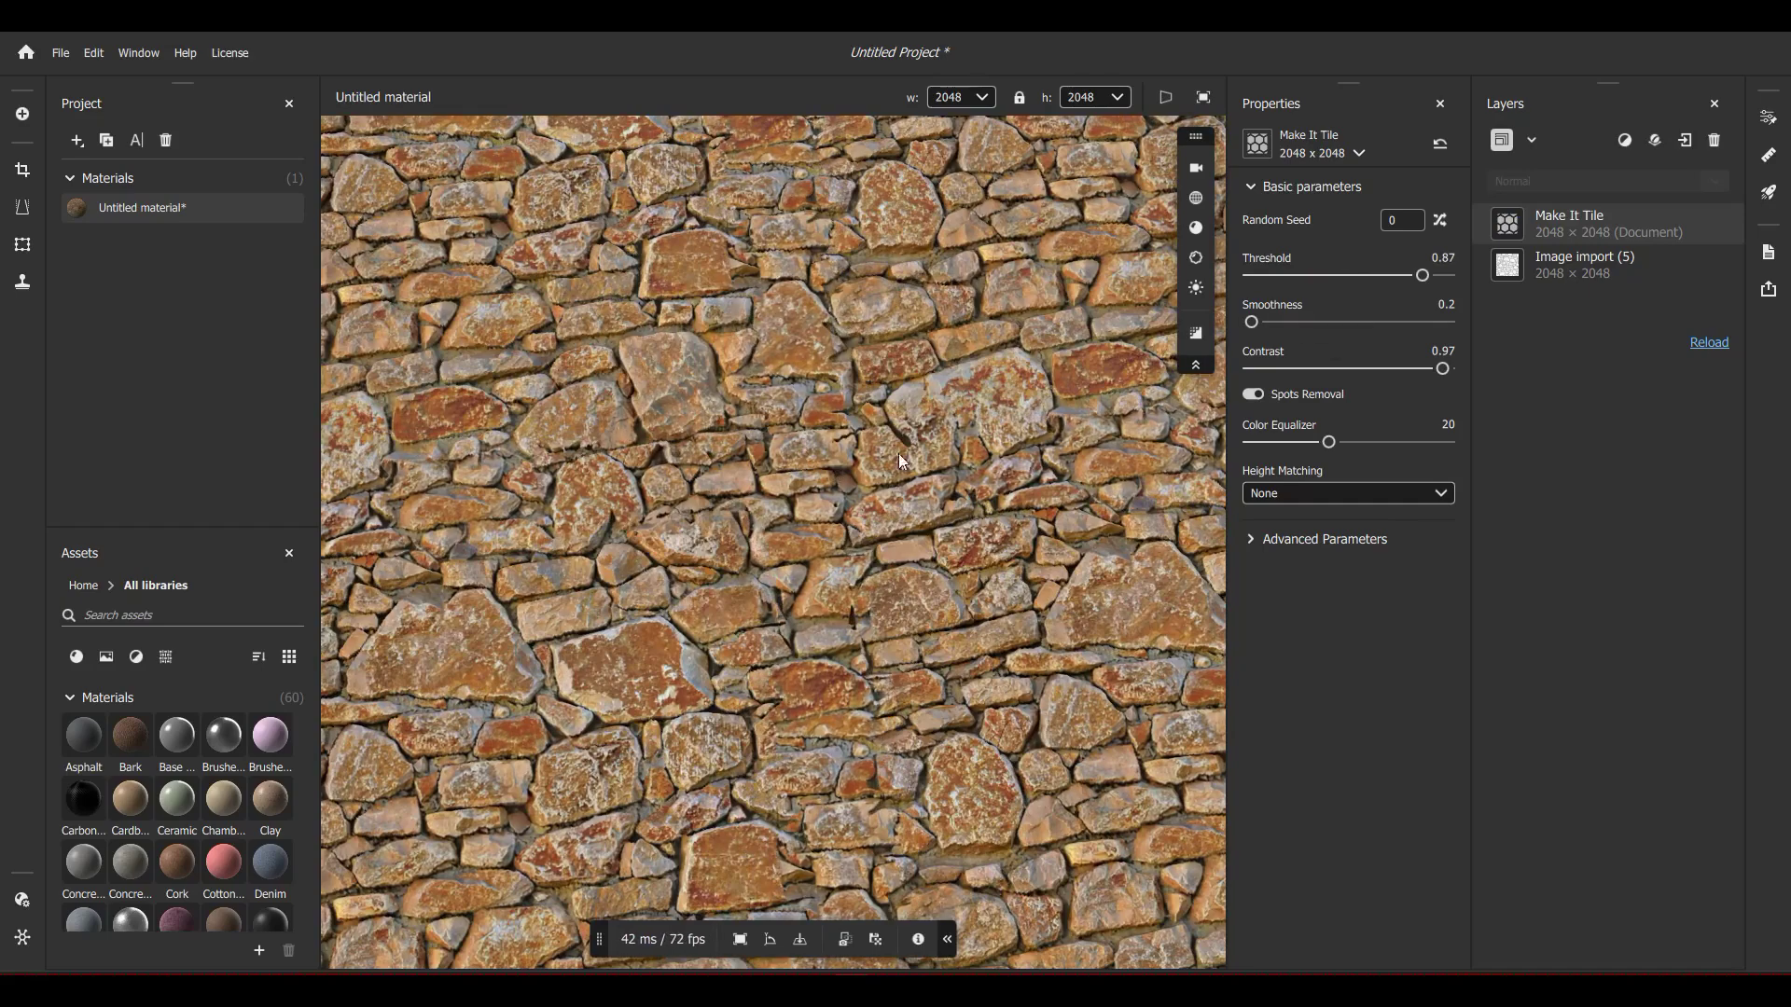
left_click_drag(1400, 277, 1178, 298)
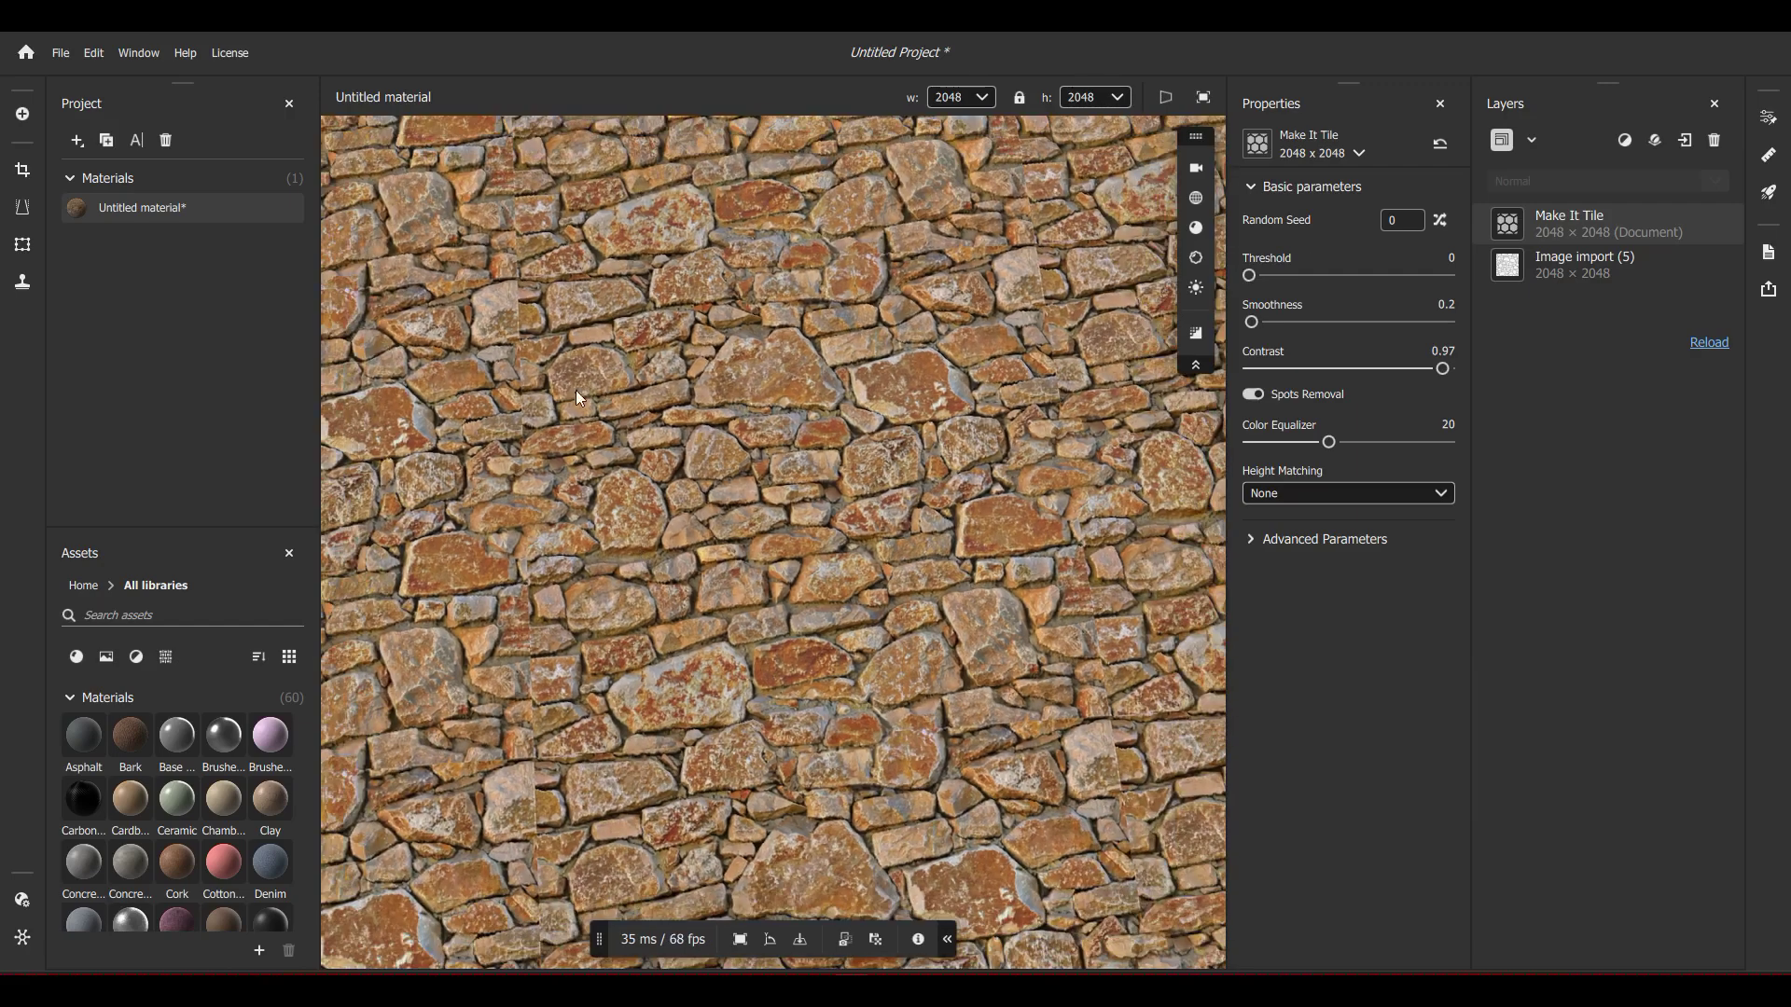
left_click_drag(1249, 275, 1501, 282)
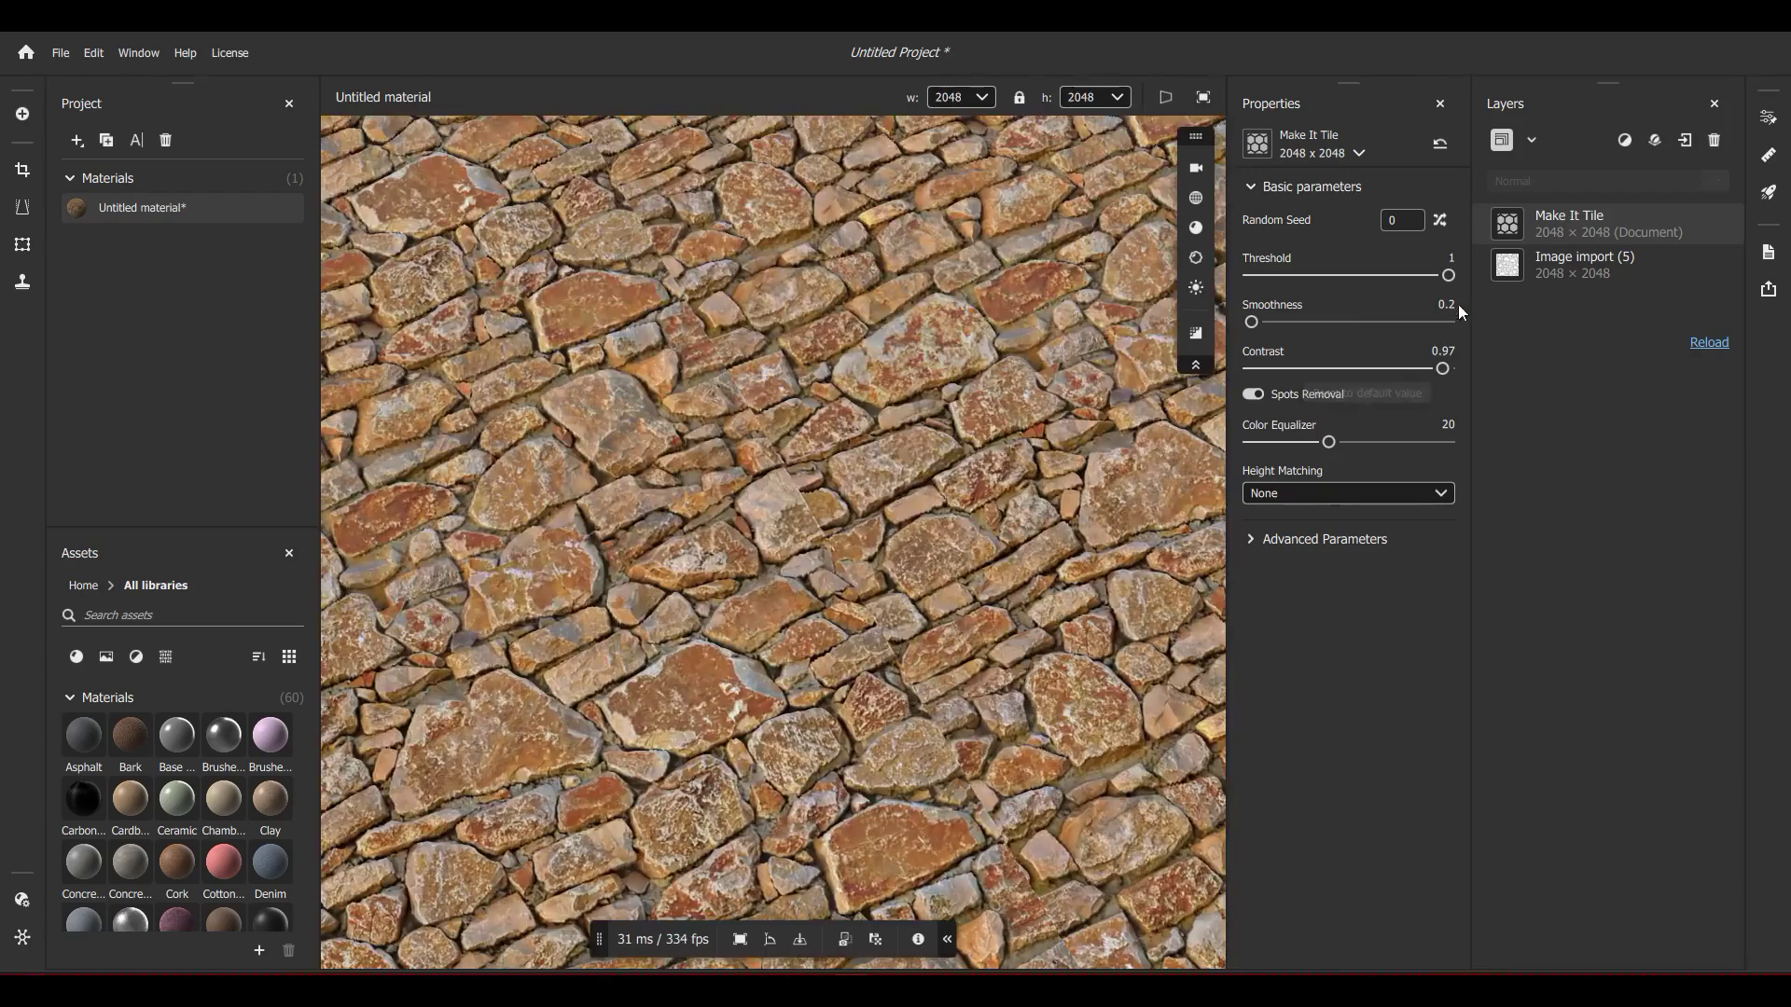
left_click_drag(1448, 275, 1424, 296)
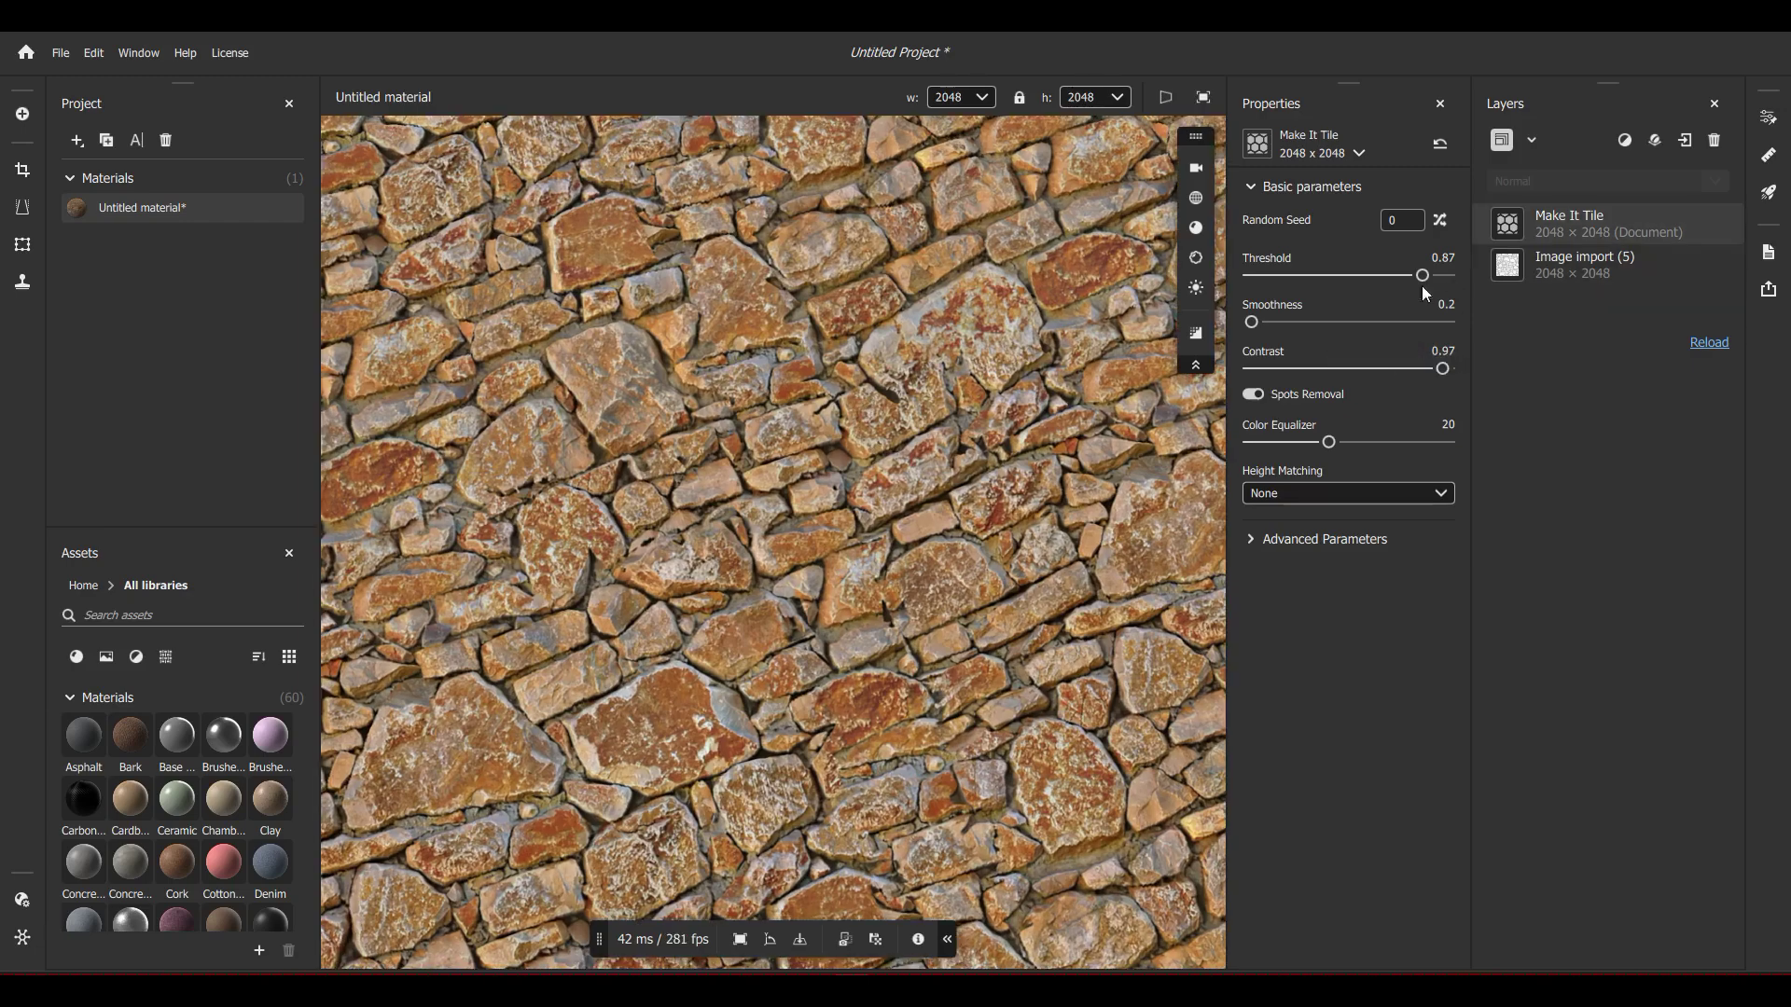
left_click_drag(1422, 275, 1408, 276)
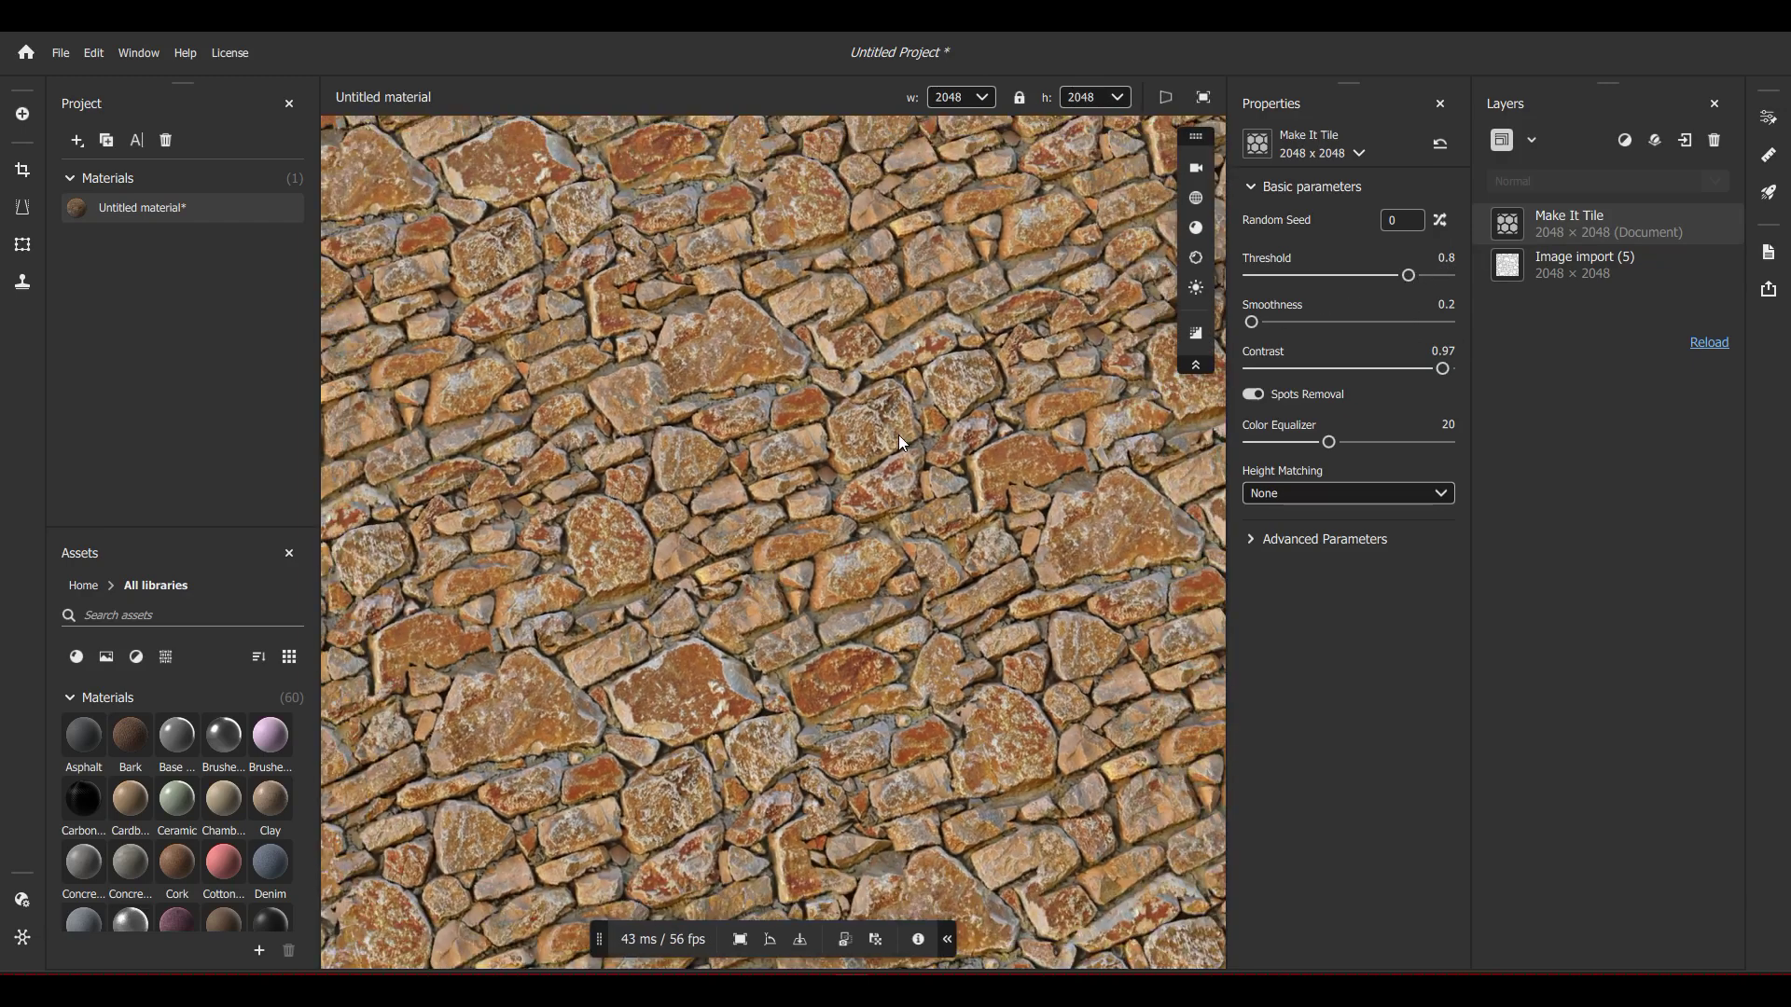
left_click_drag(903, 429, 944, 403, "alt")
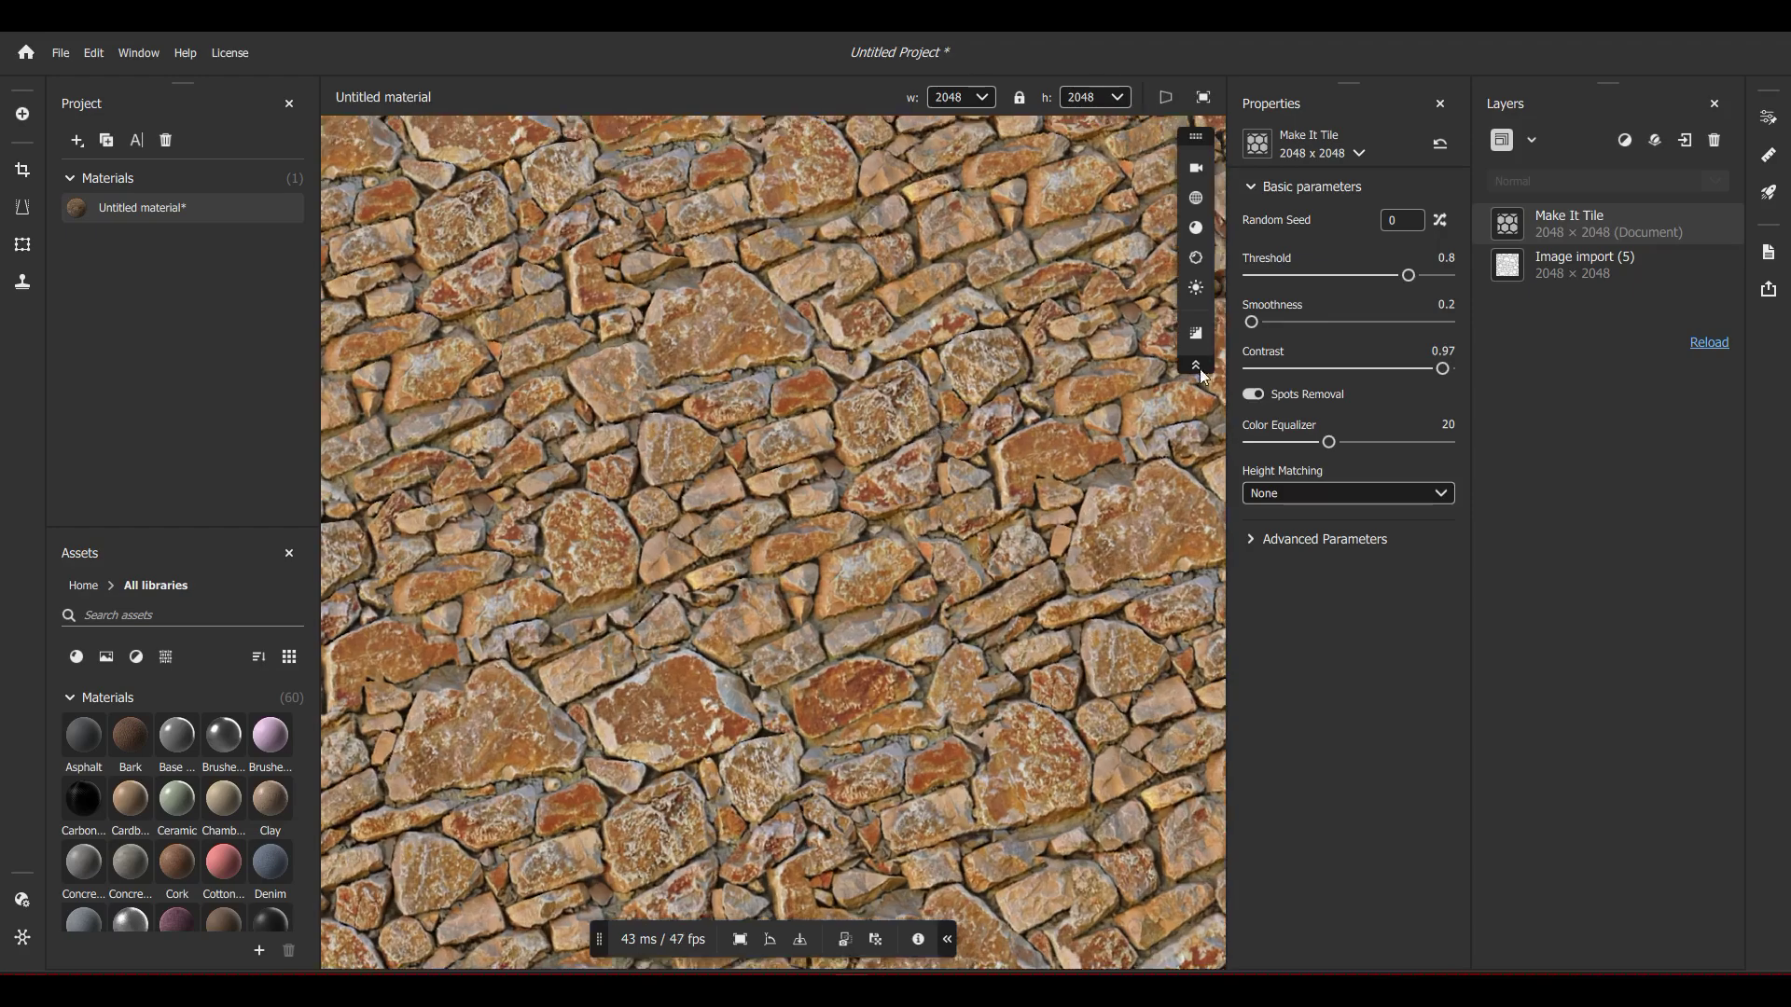
left_click_drag(1408, 275, 1421, 275)
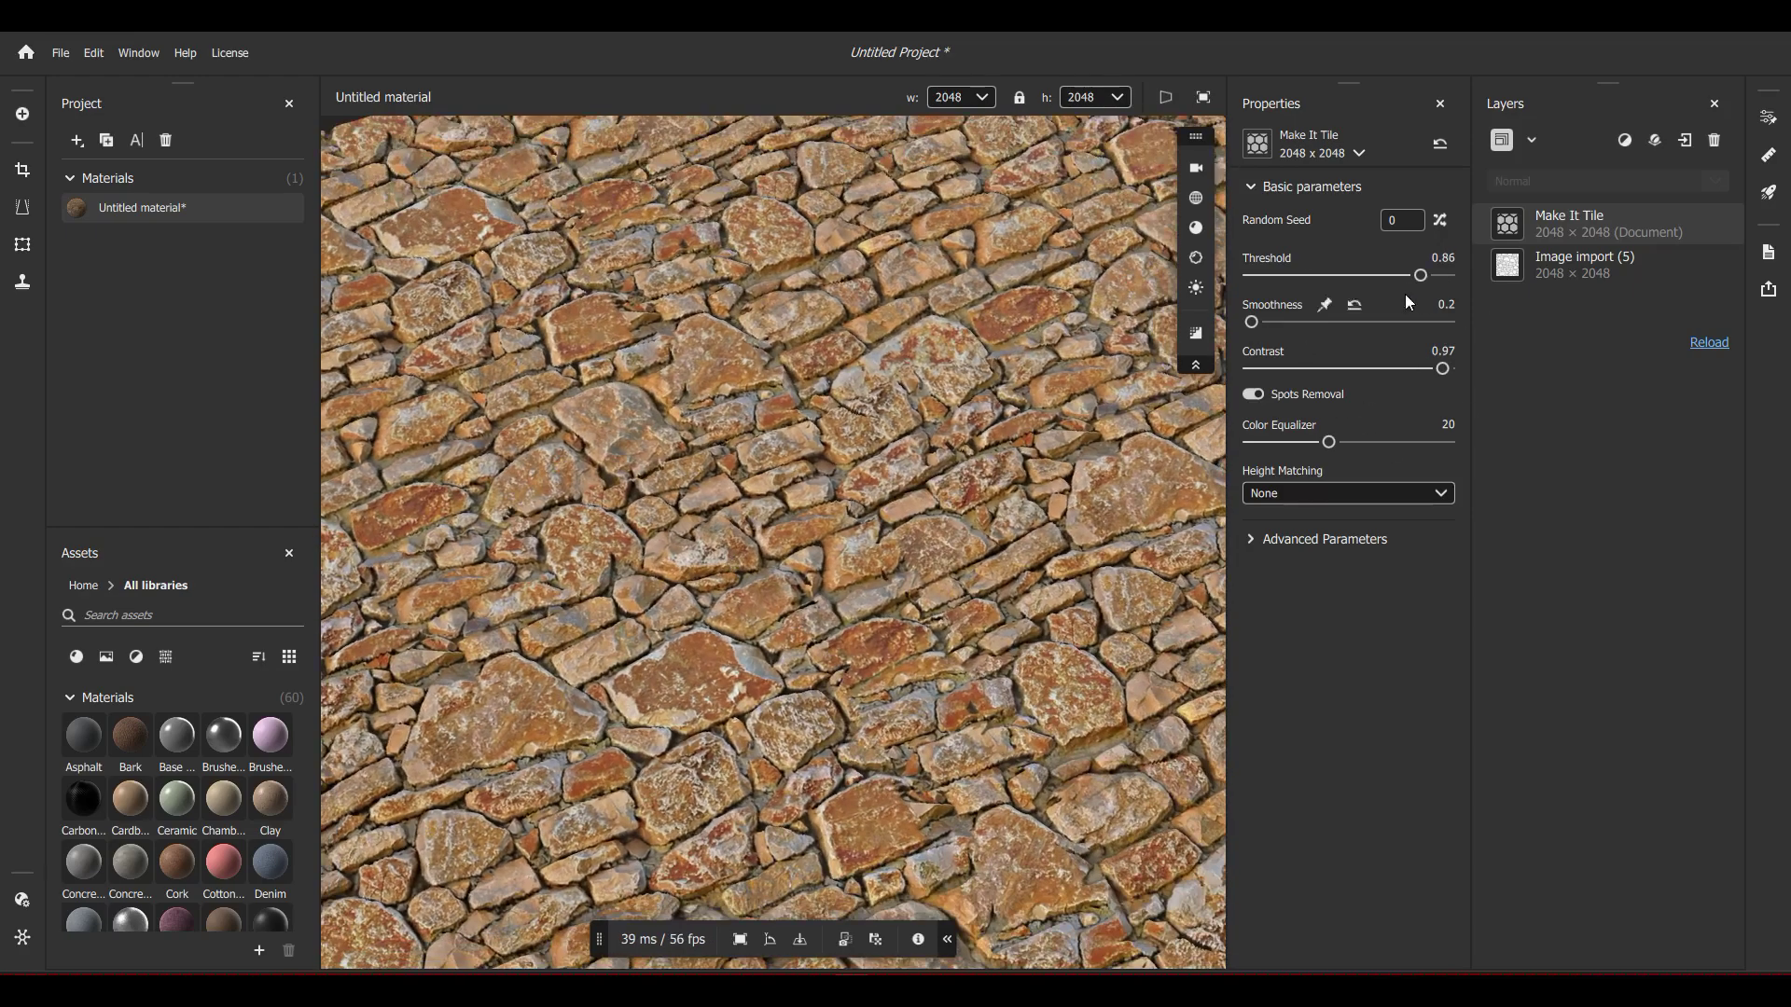
Set the Make It Tile filter's Smoothness to 3.52
left_click_drag(1253, 322, 1293, 322)
scroll(961, 760, "up", 2)
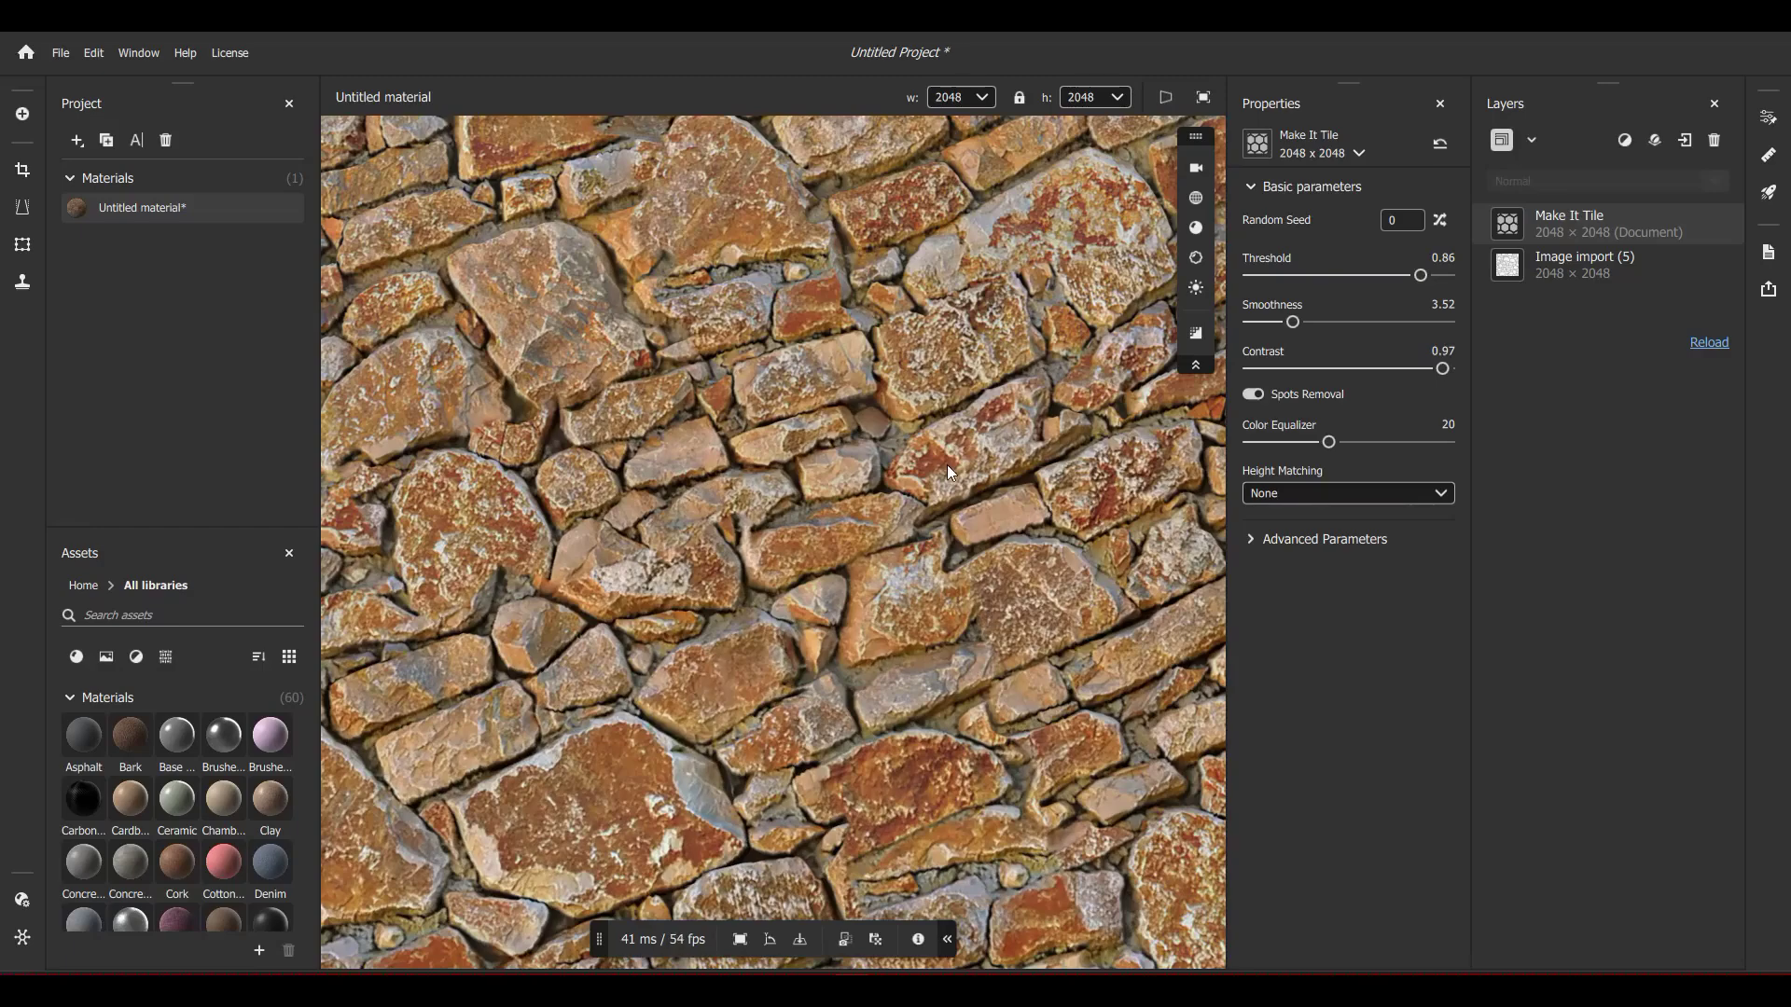
scroll(948, 466, "down", 5)
middle_click_drag(933, 468, 993, 522)
Try lower Contrast values of 0.6, 0.67 and 0.81 on the Make It Tile filter and check the stone seams
left_click_drag(1442, 369, 1370, 397)
scroll(597, 664, "up", 6)
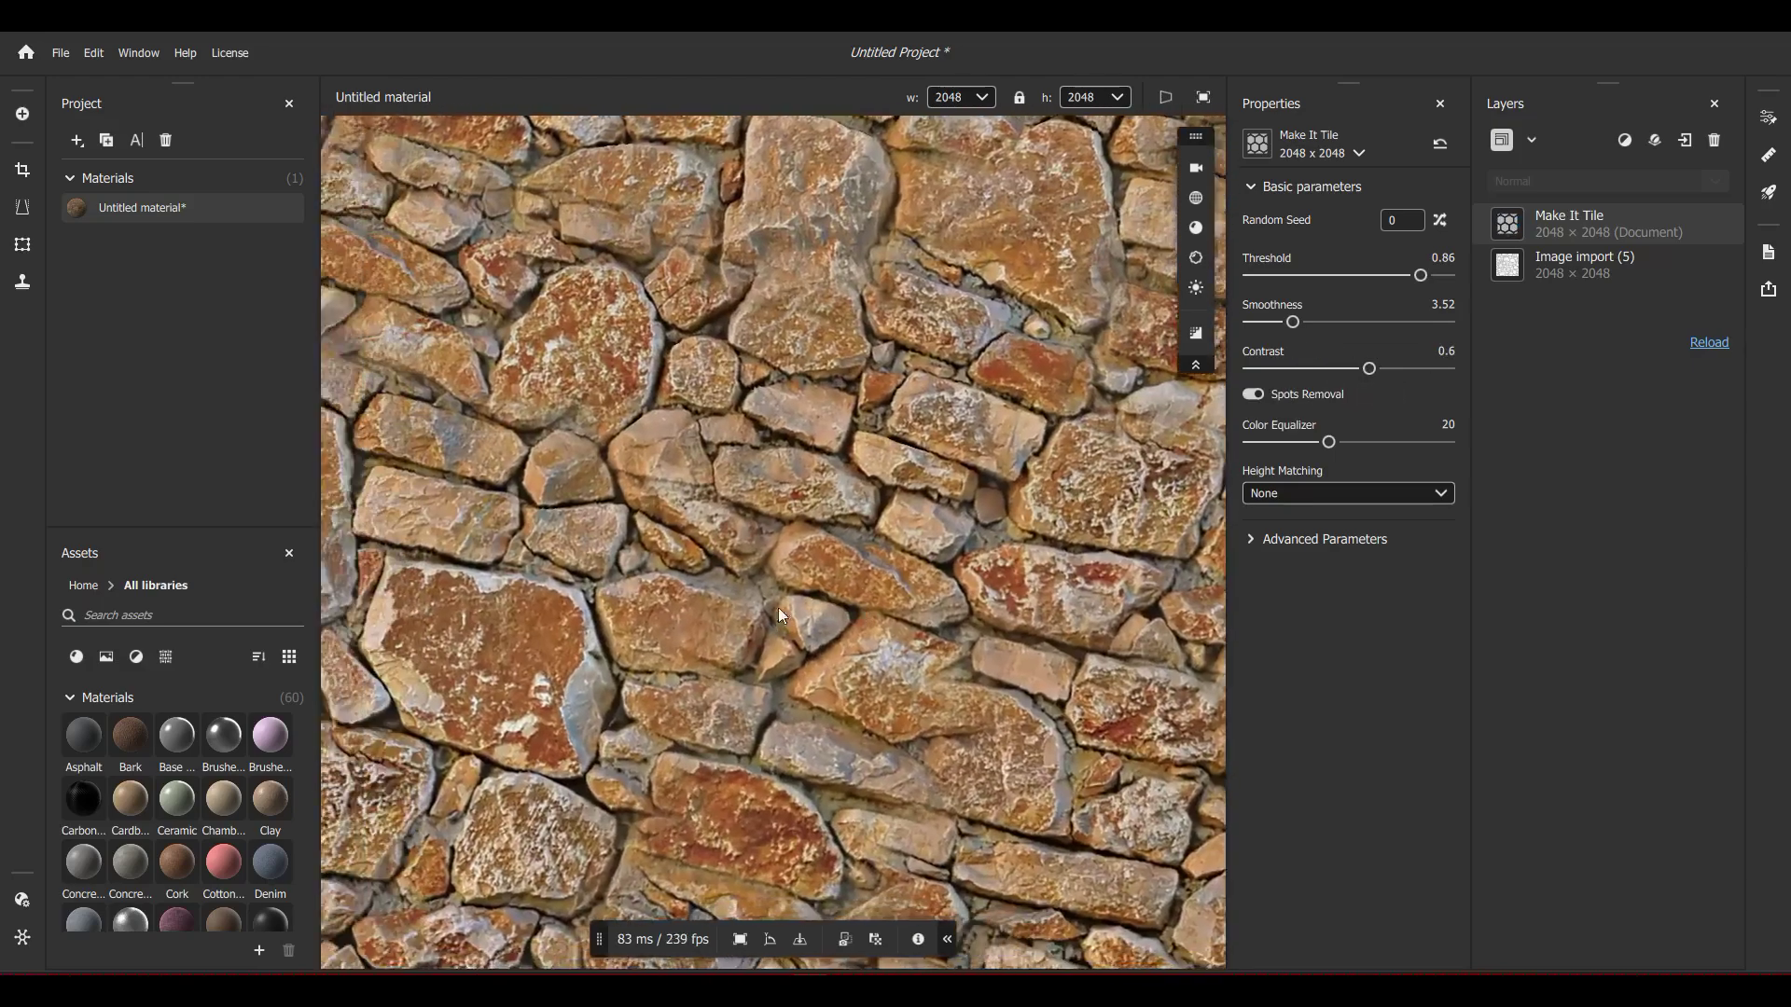
scroll(774, 624, "down", 3)
left_click(1290, 369)
left_click_drag(1316, 384, 1384, 399)
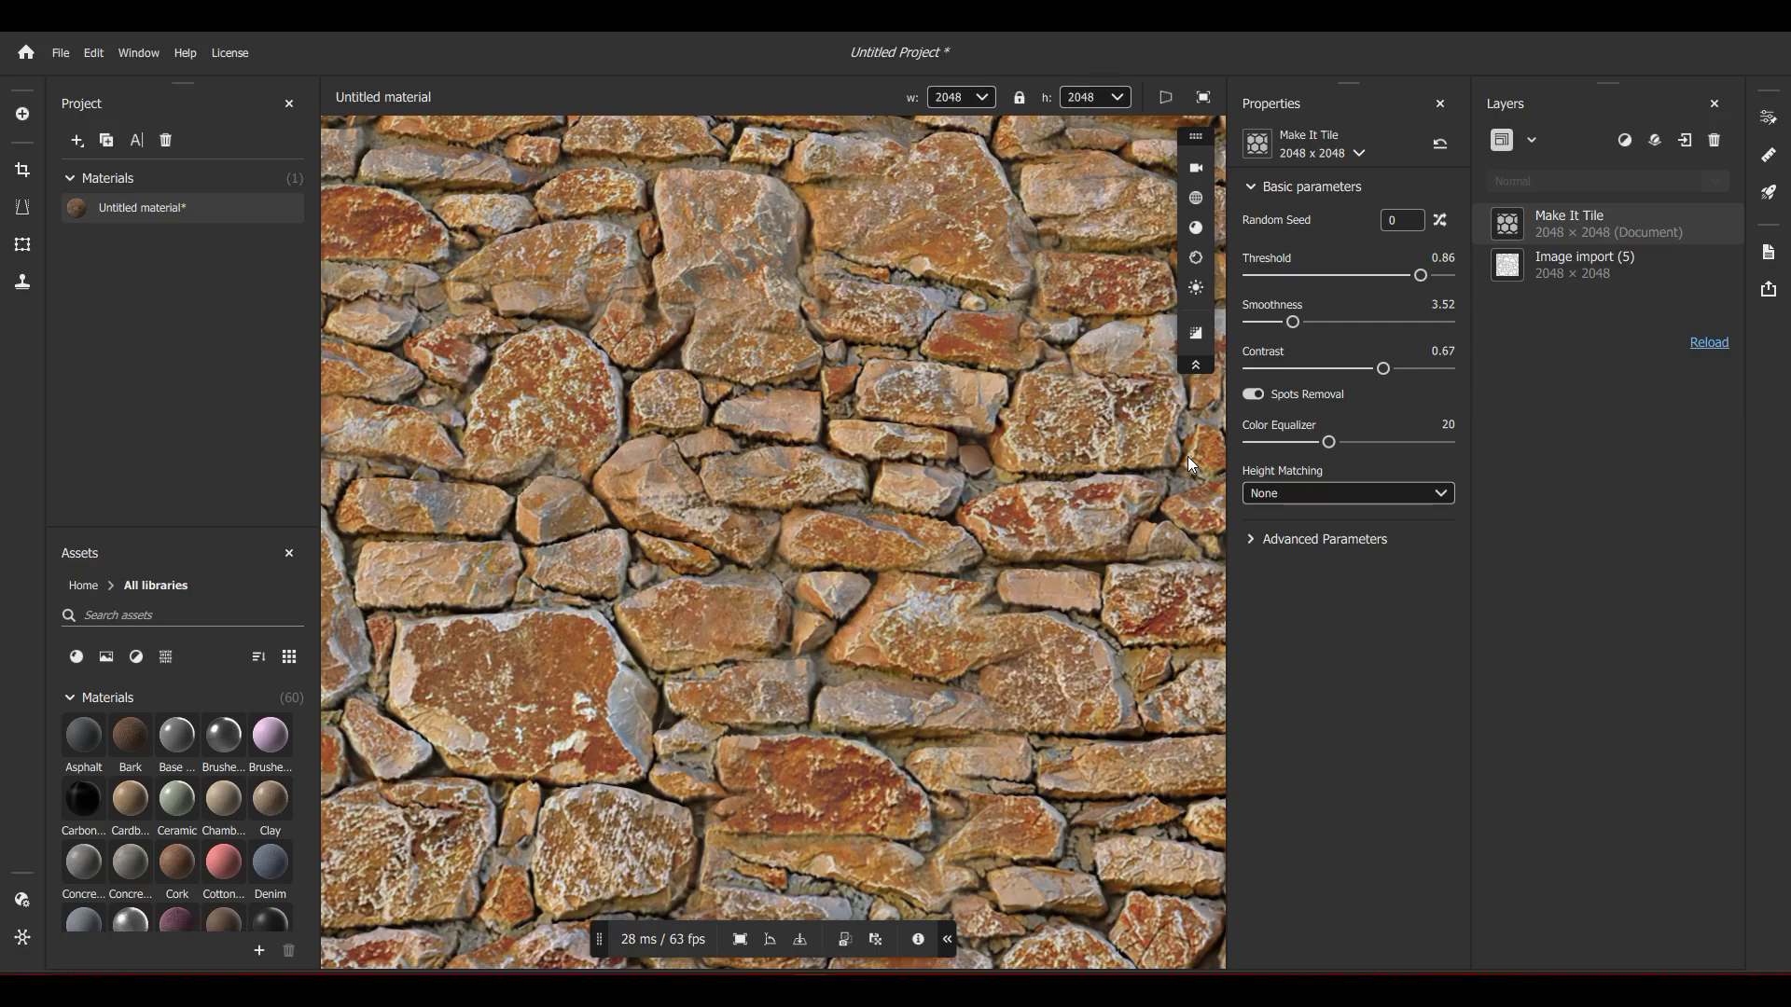
mouse_move(1384, 369)
left_mouse_down()
mouse_move(1315, 379)
mouse_move(1495, 374)
mouse_move(1409, 374)
left_mouse_up()
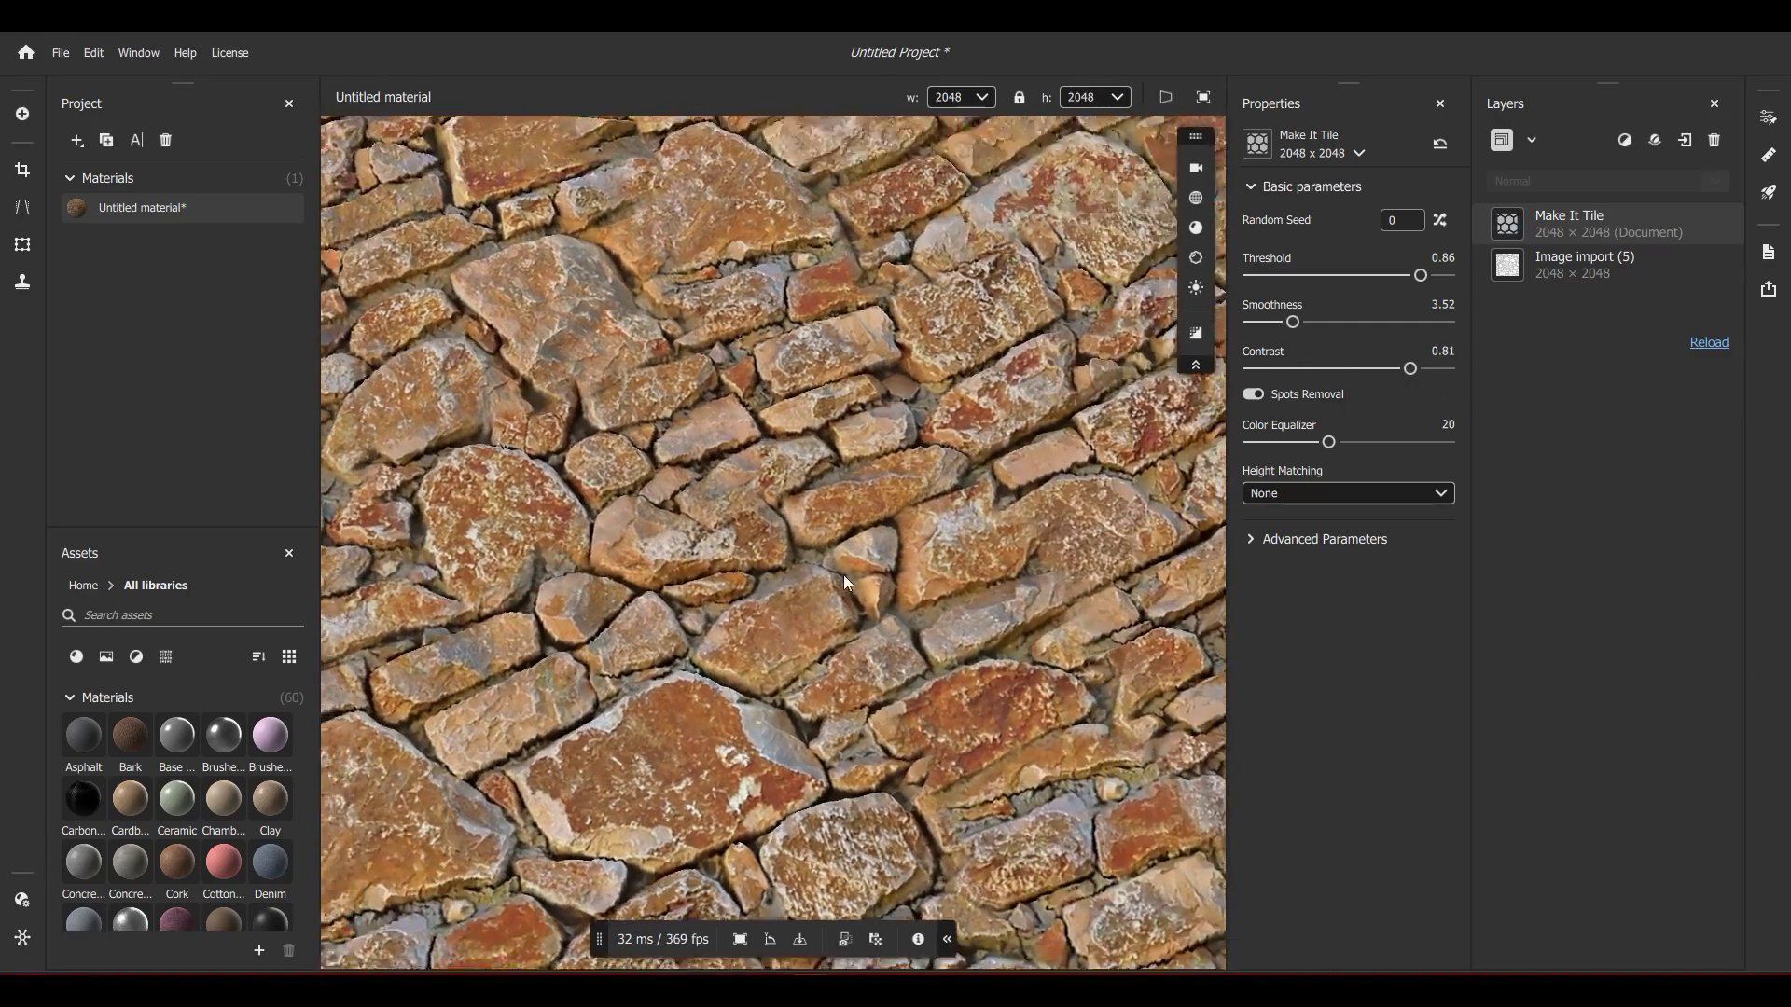
left_click_drag(843, 575, 786, 629)
right_click_drag(785, 629, 765, 513)
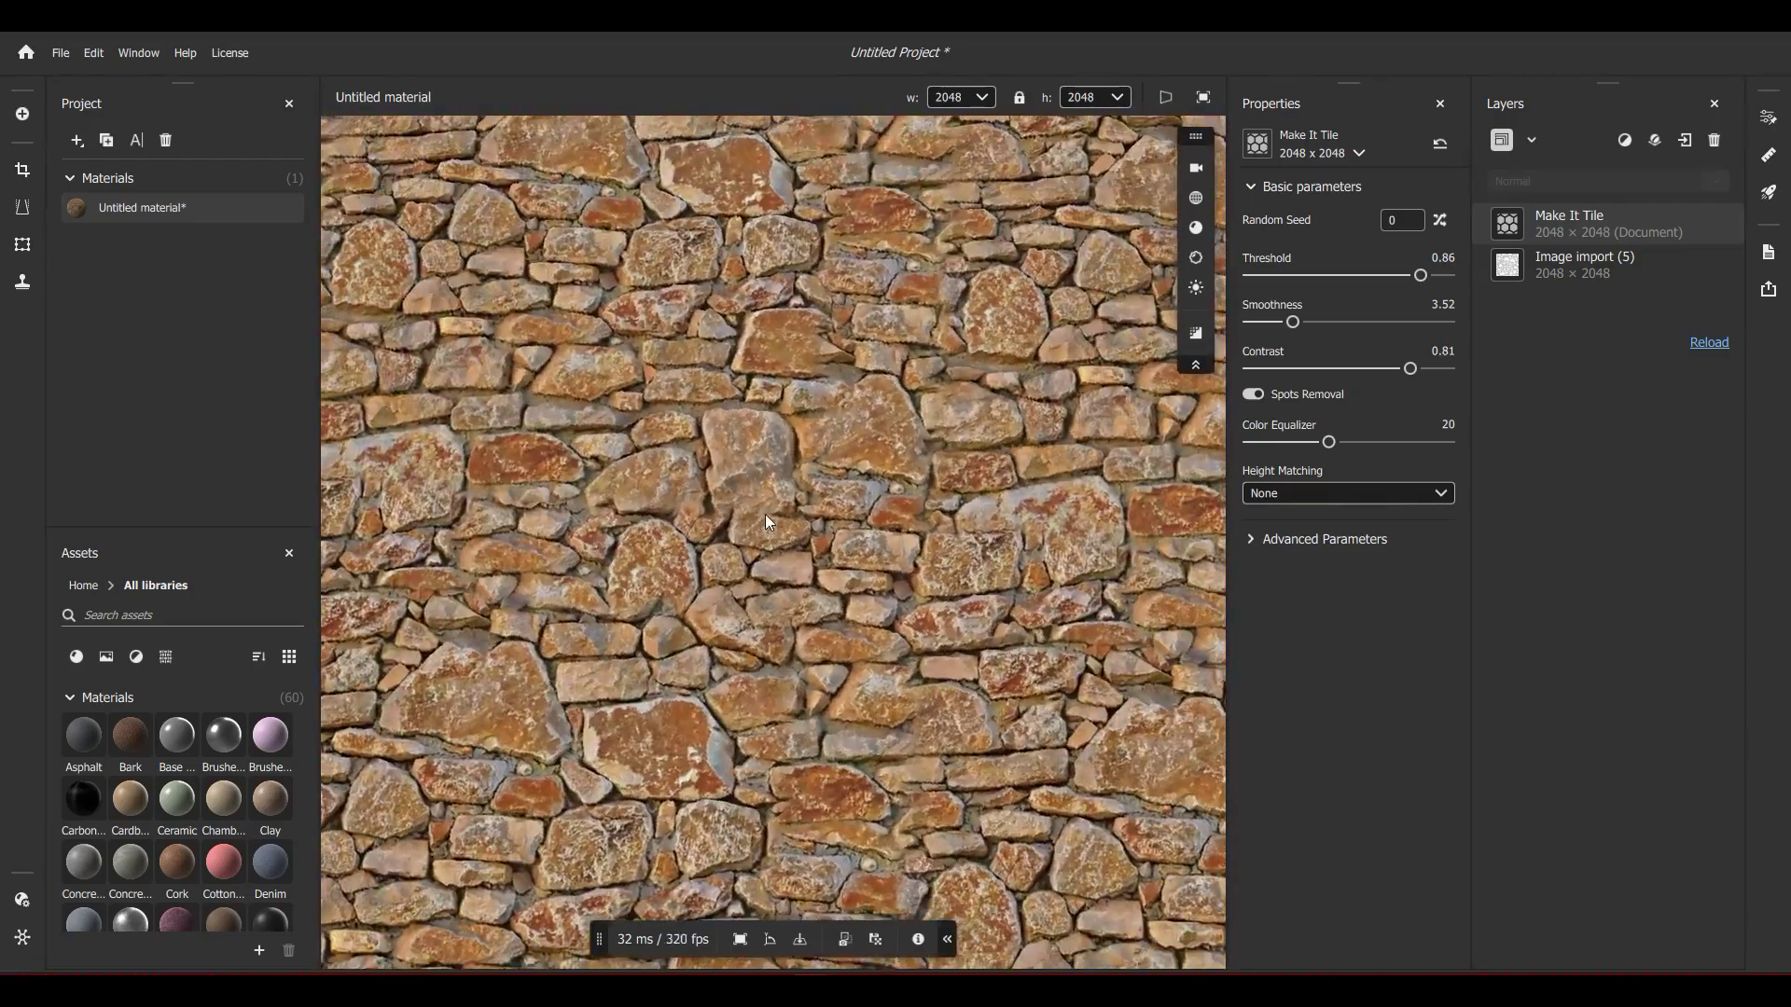
Test the Make It Tile Contrast at 1 and settle on 0.86
left_click_drag(1418, 370, 1518, 382)
right_click_drag(952, 541, 931, 342)
middle_click_drag(863, 494, 764, 613)
left_click_drag(764, 614, 823, 505)
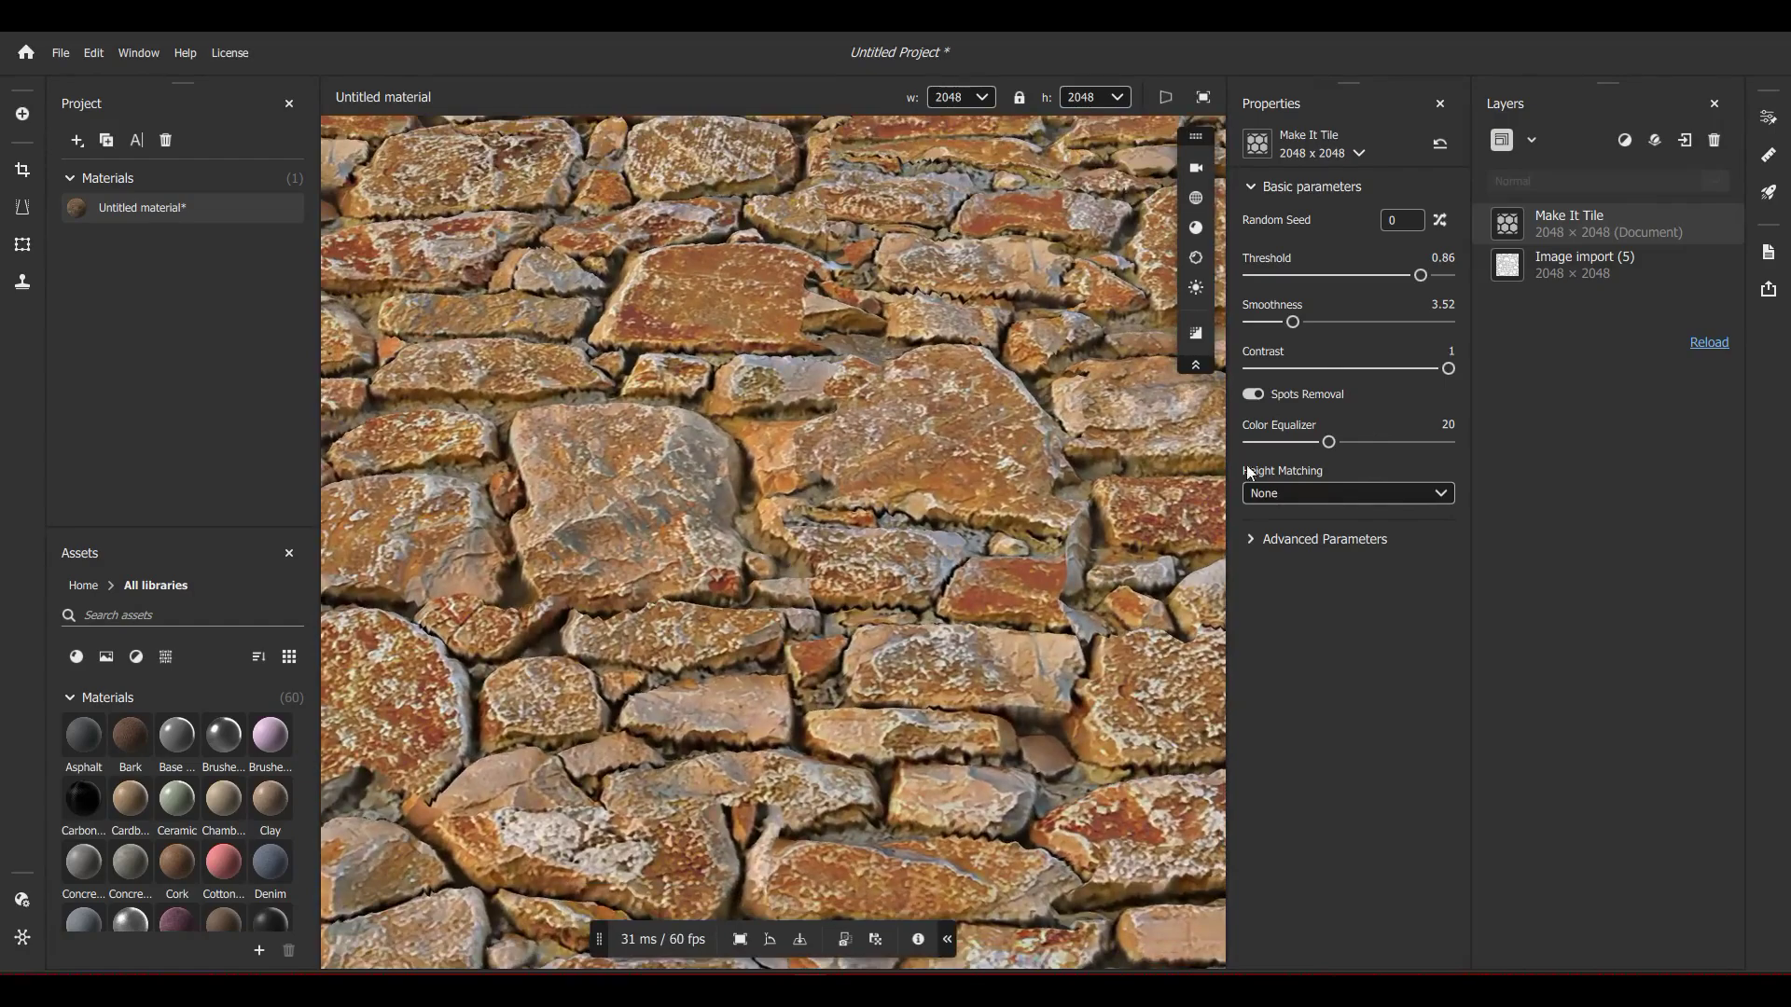
mouse_move(1447, 369)
left_mouse_down()
mouse_move(1465, 366)
mouse_move(1421, 370)
left_mouse_up()
left_click_drag(733, 560, 719, 565)
right_click_drag(720, 565, 745, 582)
middle_click_drag(744, 582, 813, 399)
Compare the stone surface up close with Spots Removal switched off and on, leaving it on
left_click(1247, 396)
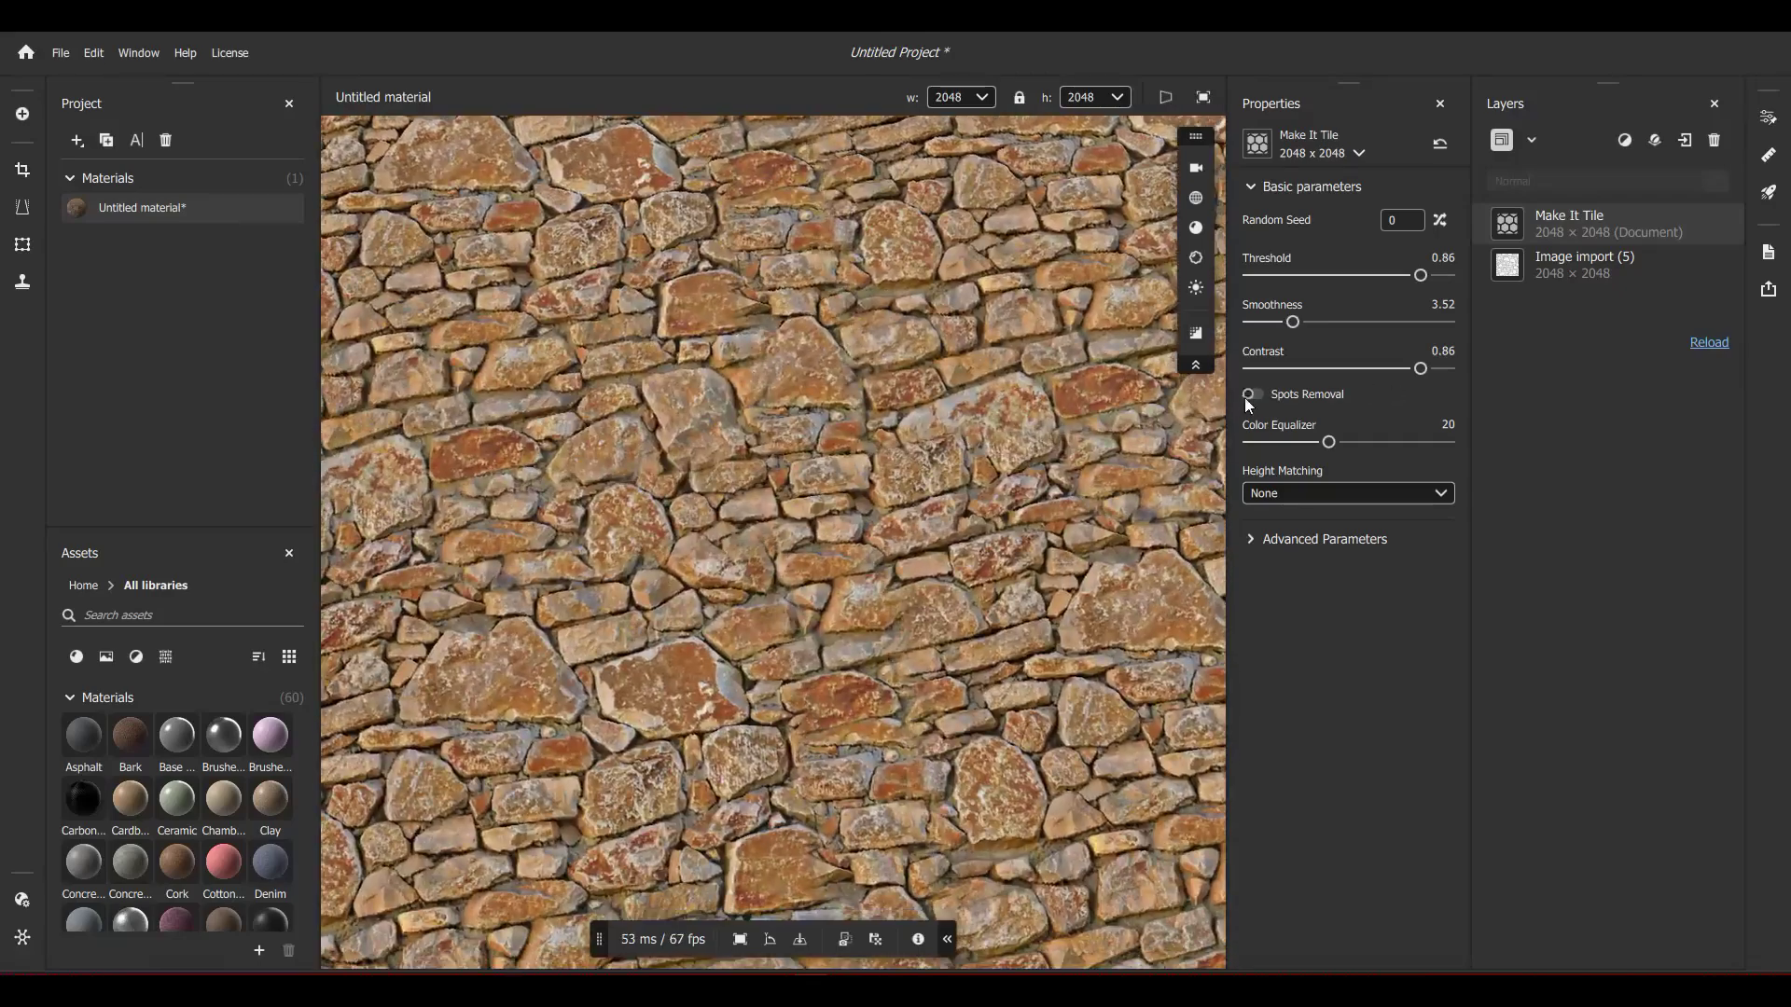
left_click(1251, 396)
scroll(864, 614, "up", 2)
scroll(864, 613, "up", 5)
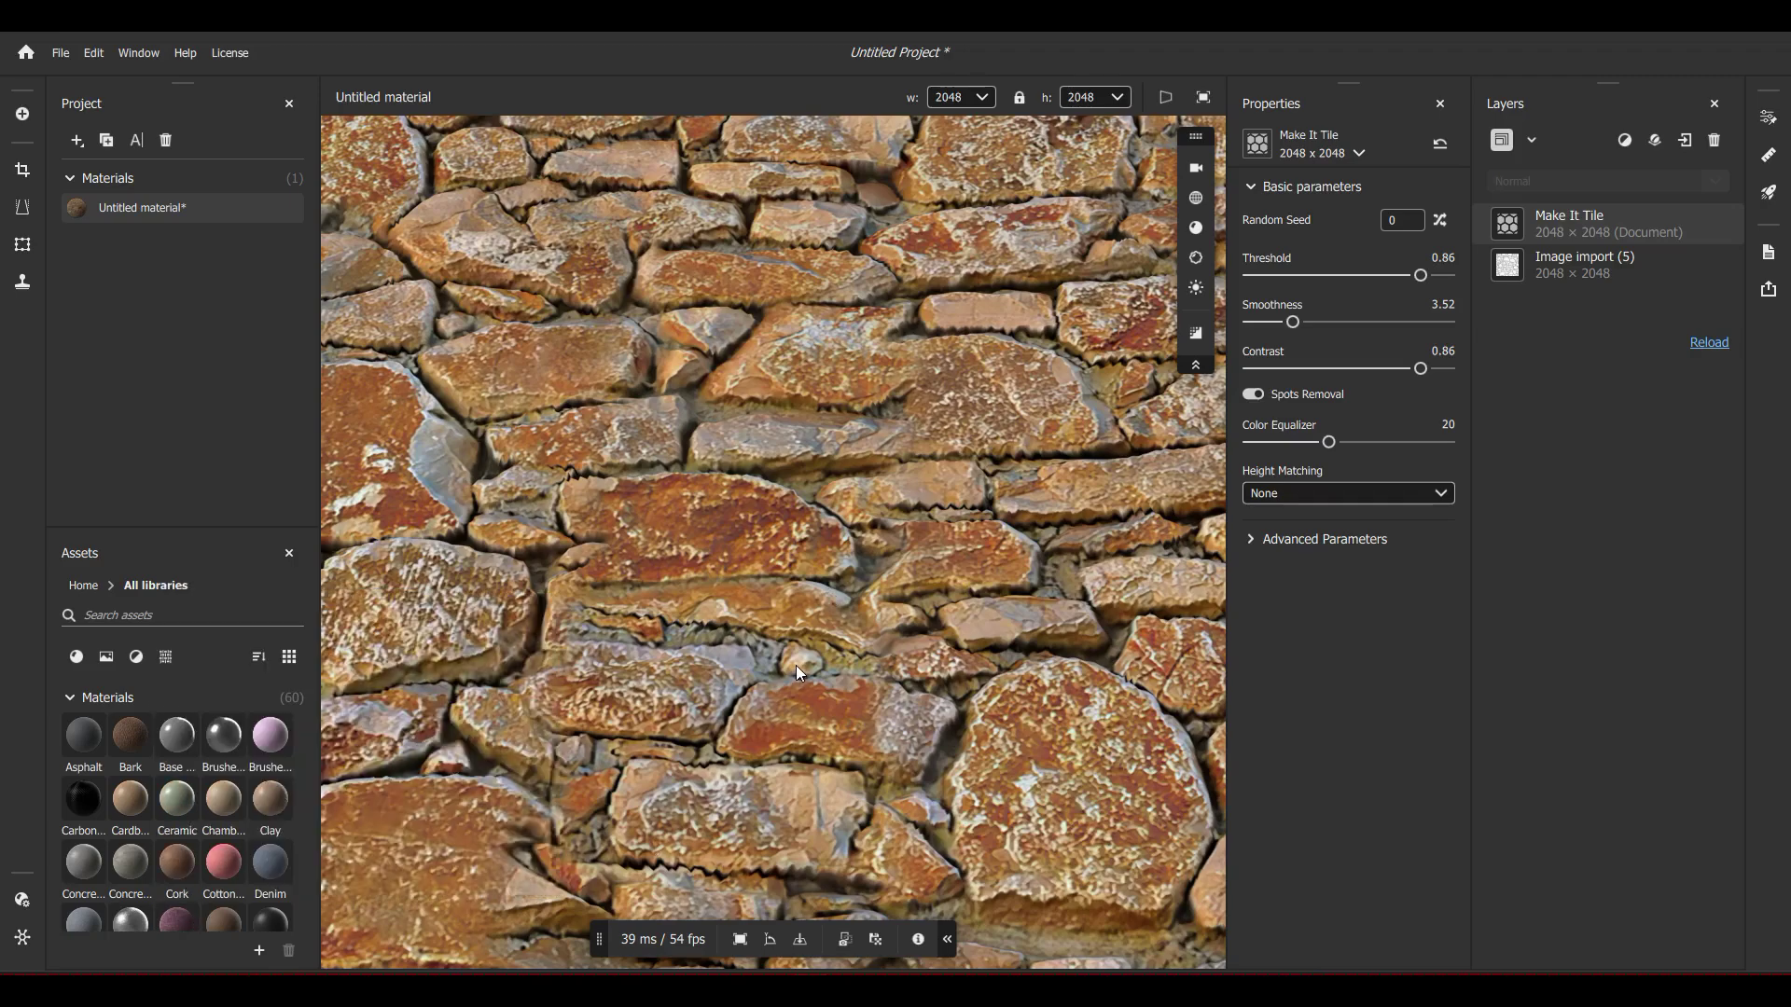
left_click(1252, 395)
left_click(1256, 395)
scroll(726, 658, "down", 6)
left_click_drag(730, 659, 895, 480)
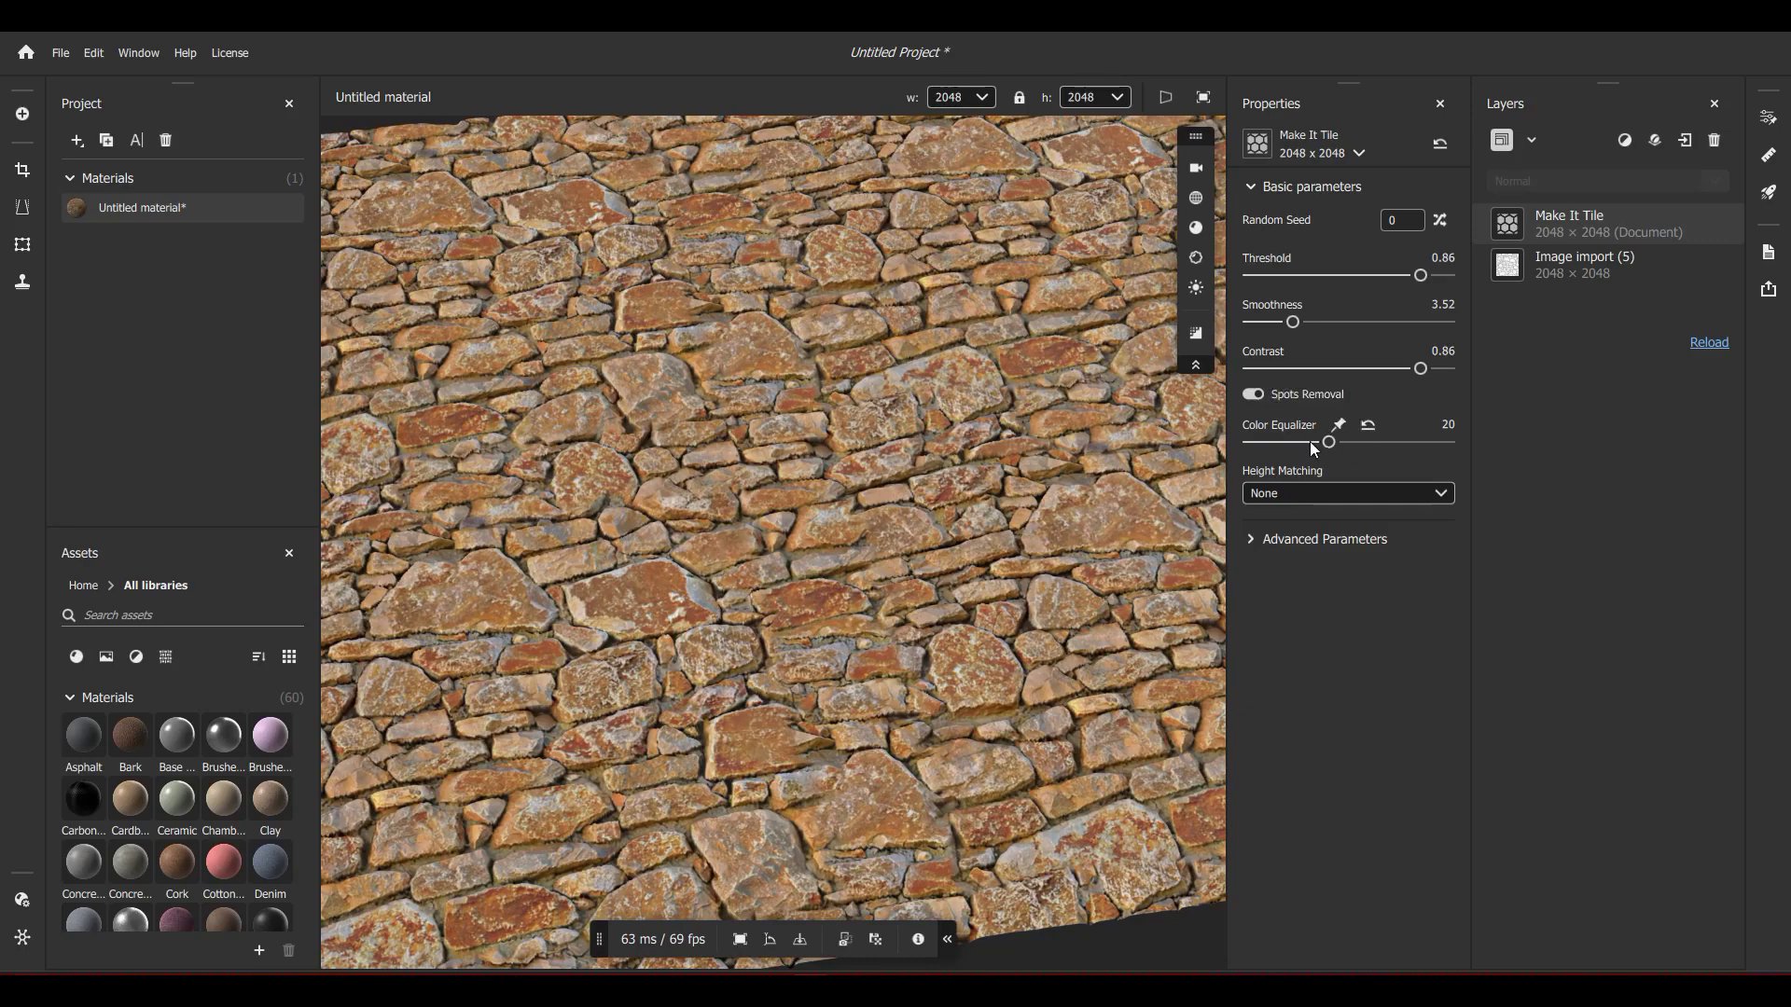
Set the Make It Tile filter's Color Equalizer to 0 and inspect the wall's colour
left_click_drag(1328, 442, 1209, 443)
middle_click_drag(890, 487, 887, 541)
left_click_drag(887, 541, 835, 548)
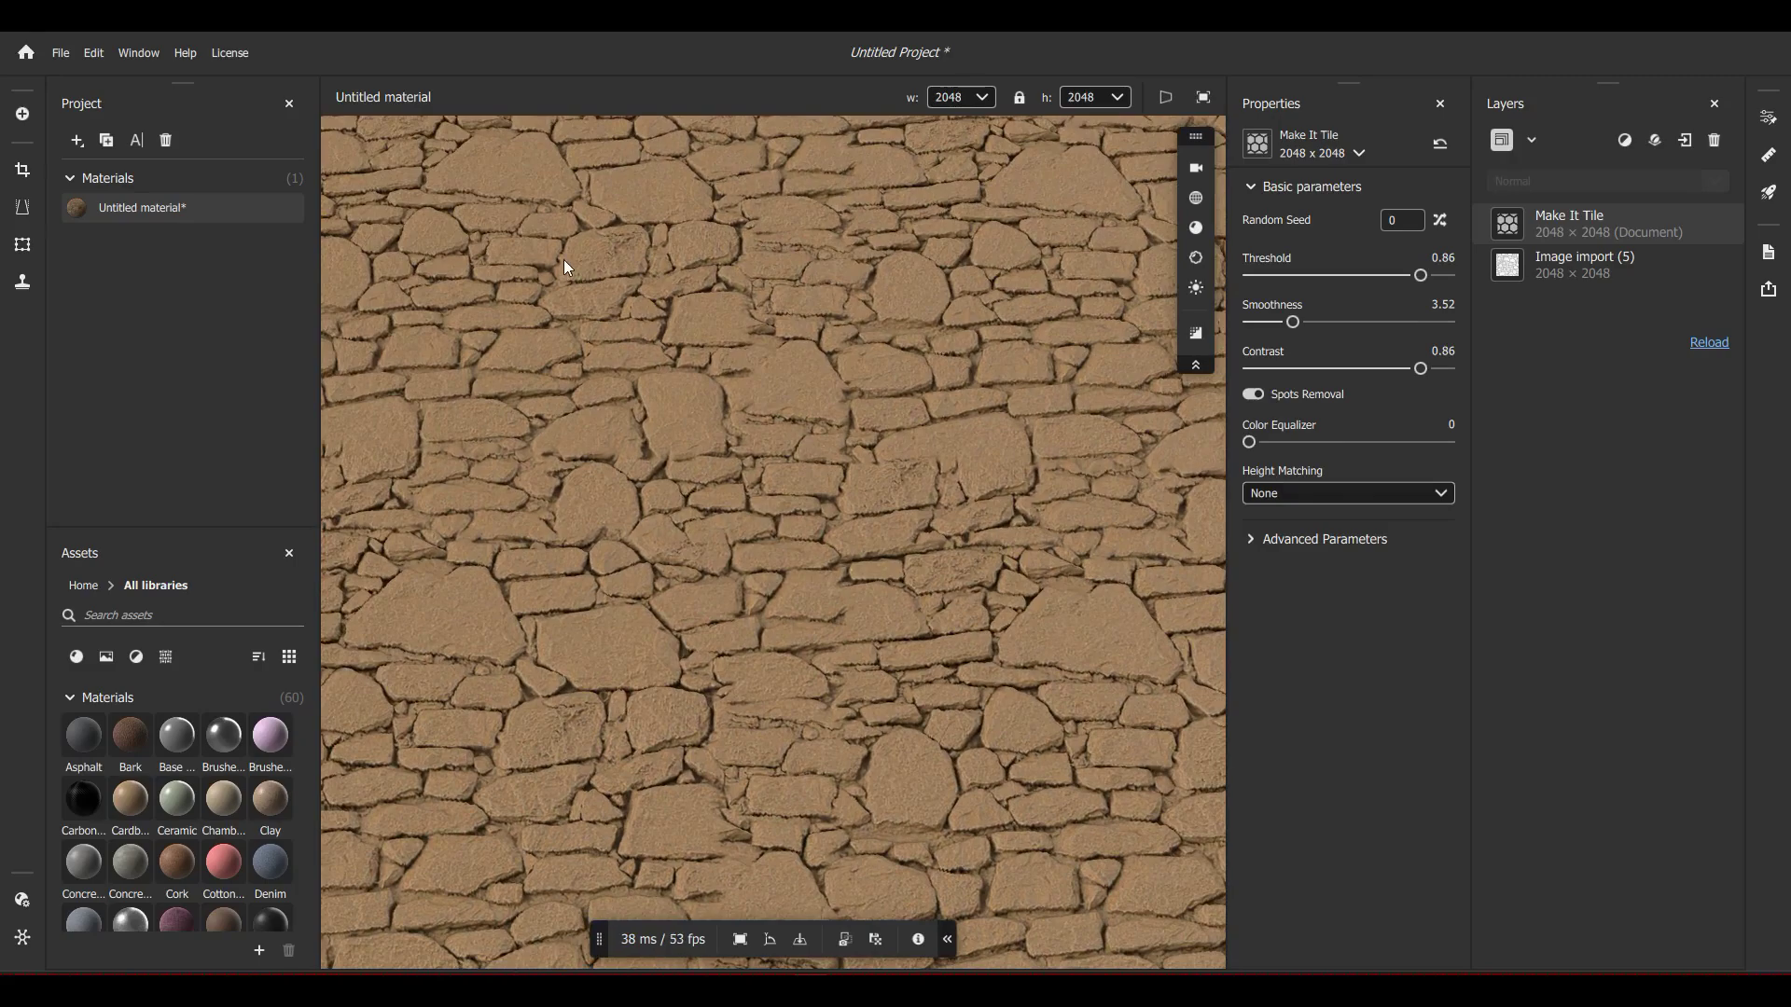
Try higher Color Equalizer values on the Make It Tile filter, including 20 and 28, and compare the wall's colour
left_click_drag(1249, 442, 1435, 483)
left_click_drag(845, 524, 832, 595)
left_click_drag(1448, 442, 1329, 449)
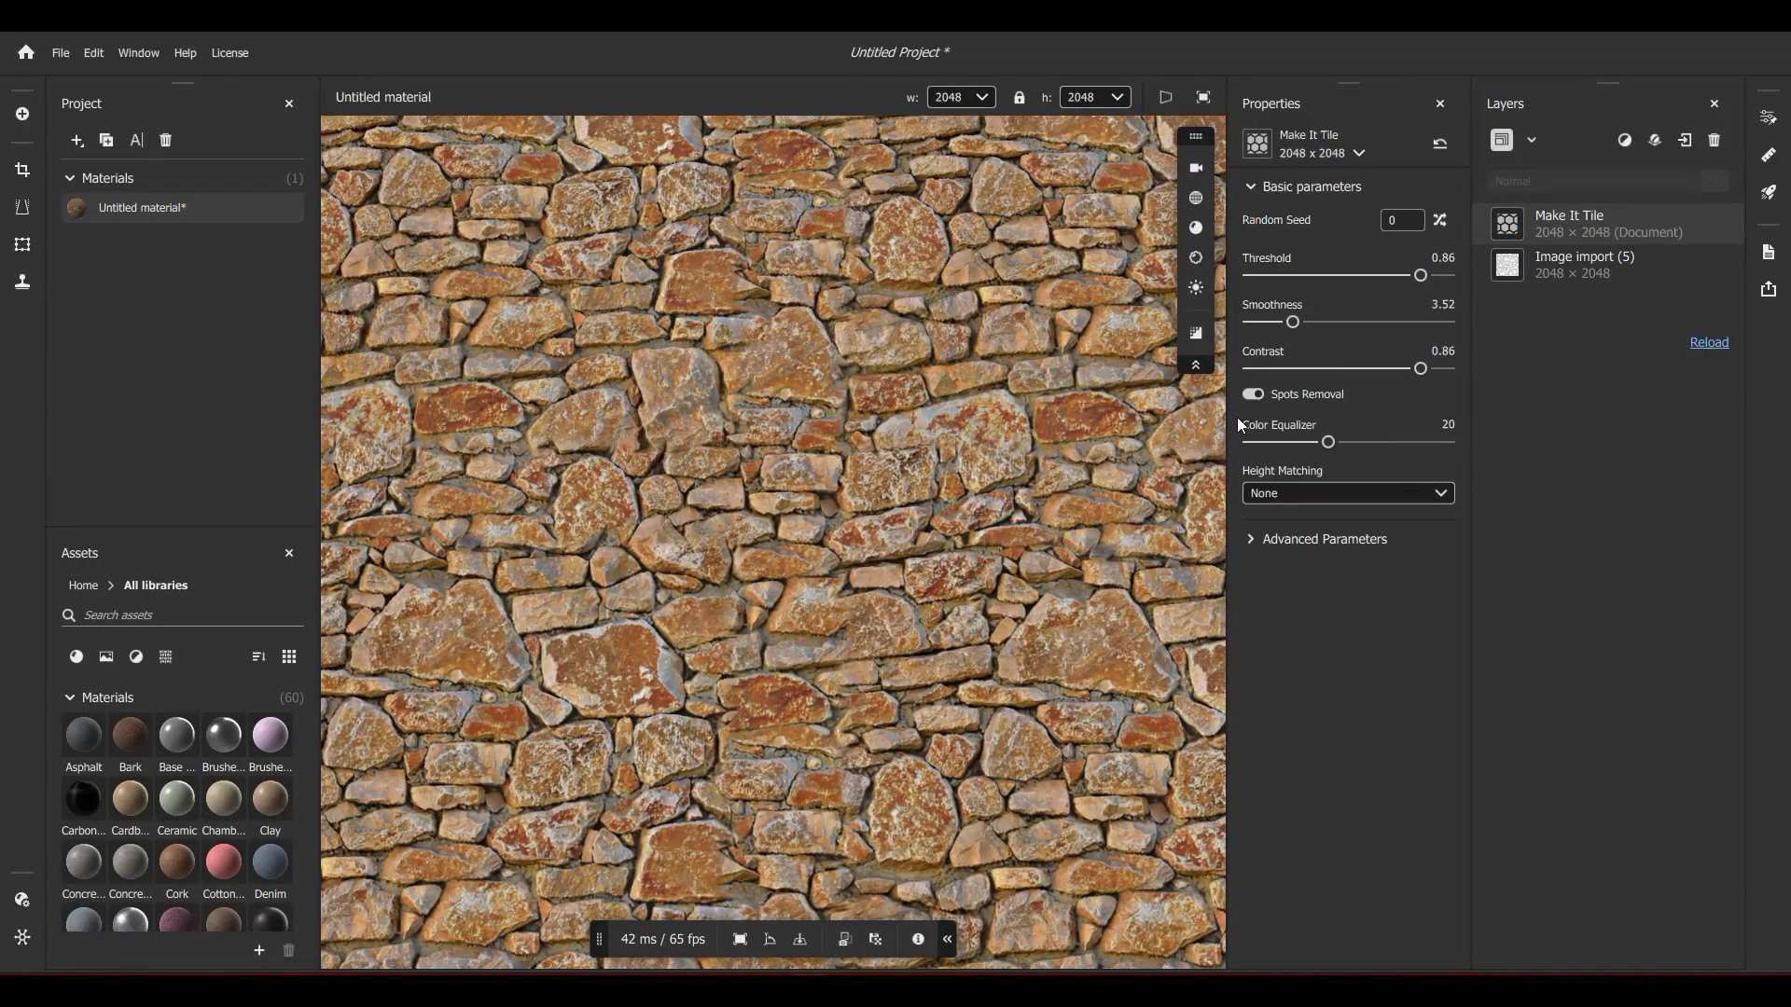
left_click_drag(1329, 443, 1363, 445)
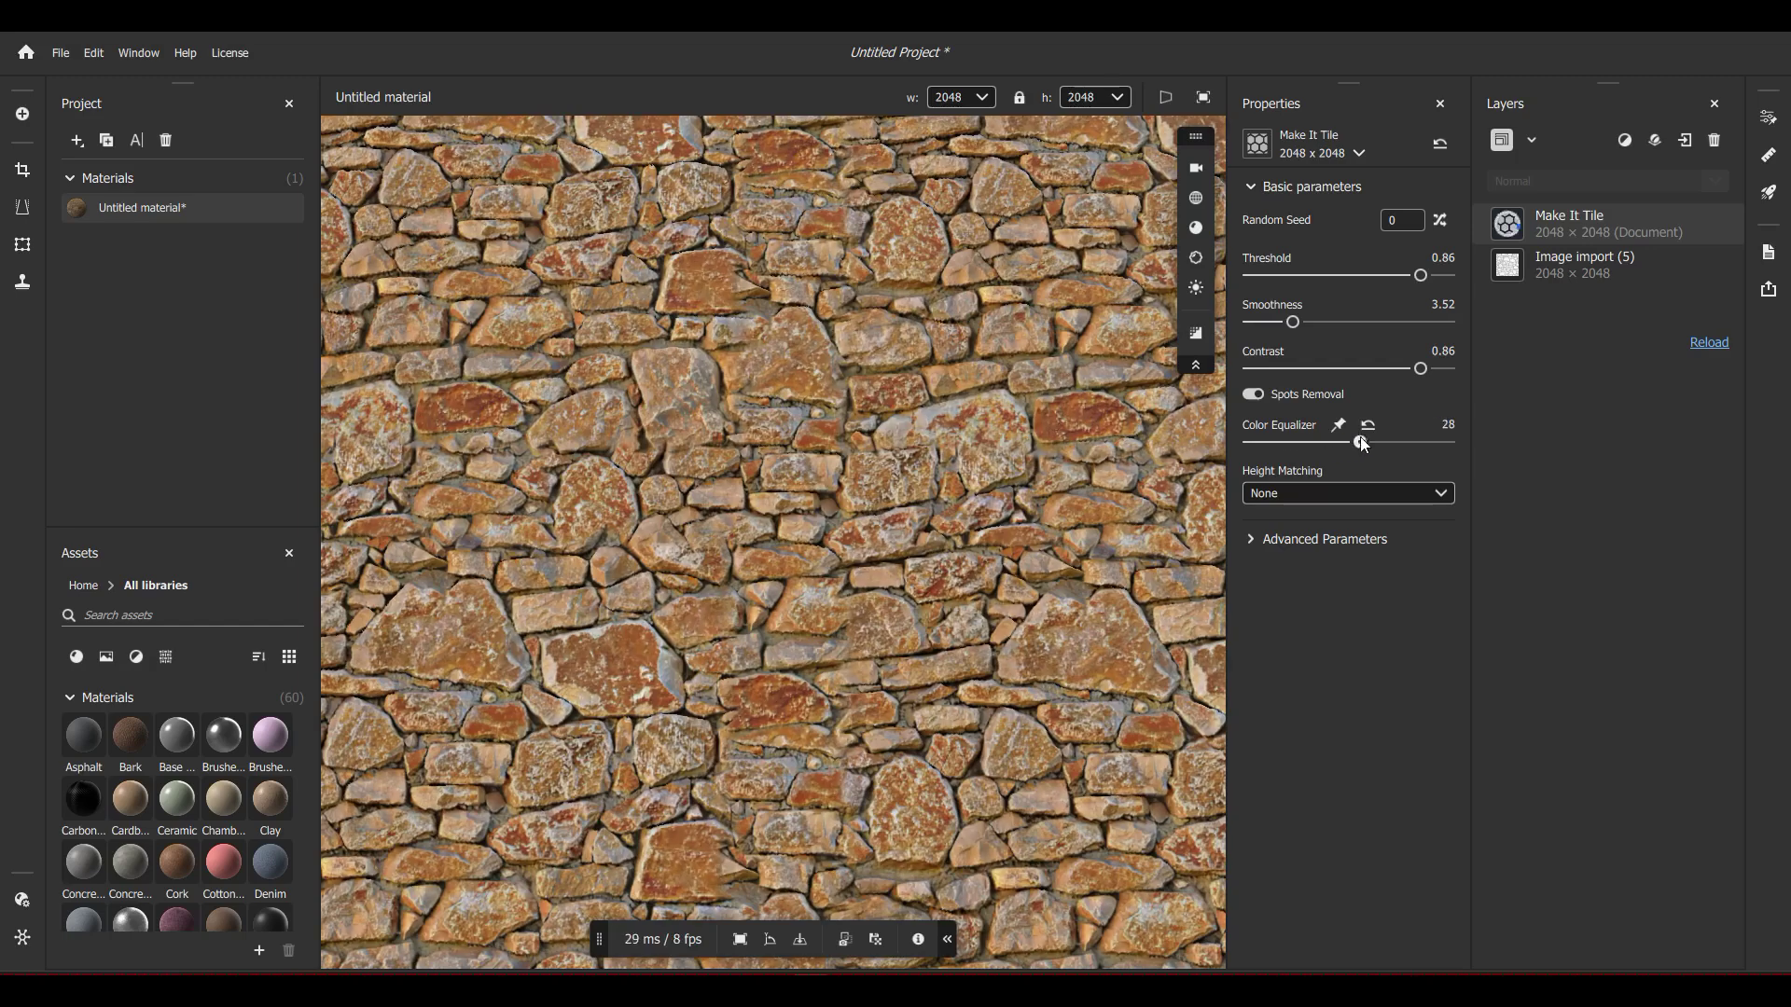
Show the Base Color map in 2D, test the Make It Tile Color Equalizer at 35.5 and settle on 29.5
left_click(1166, 97)
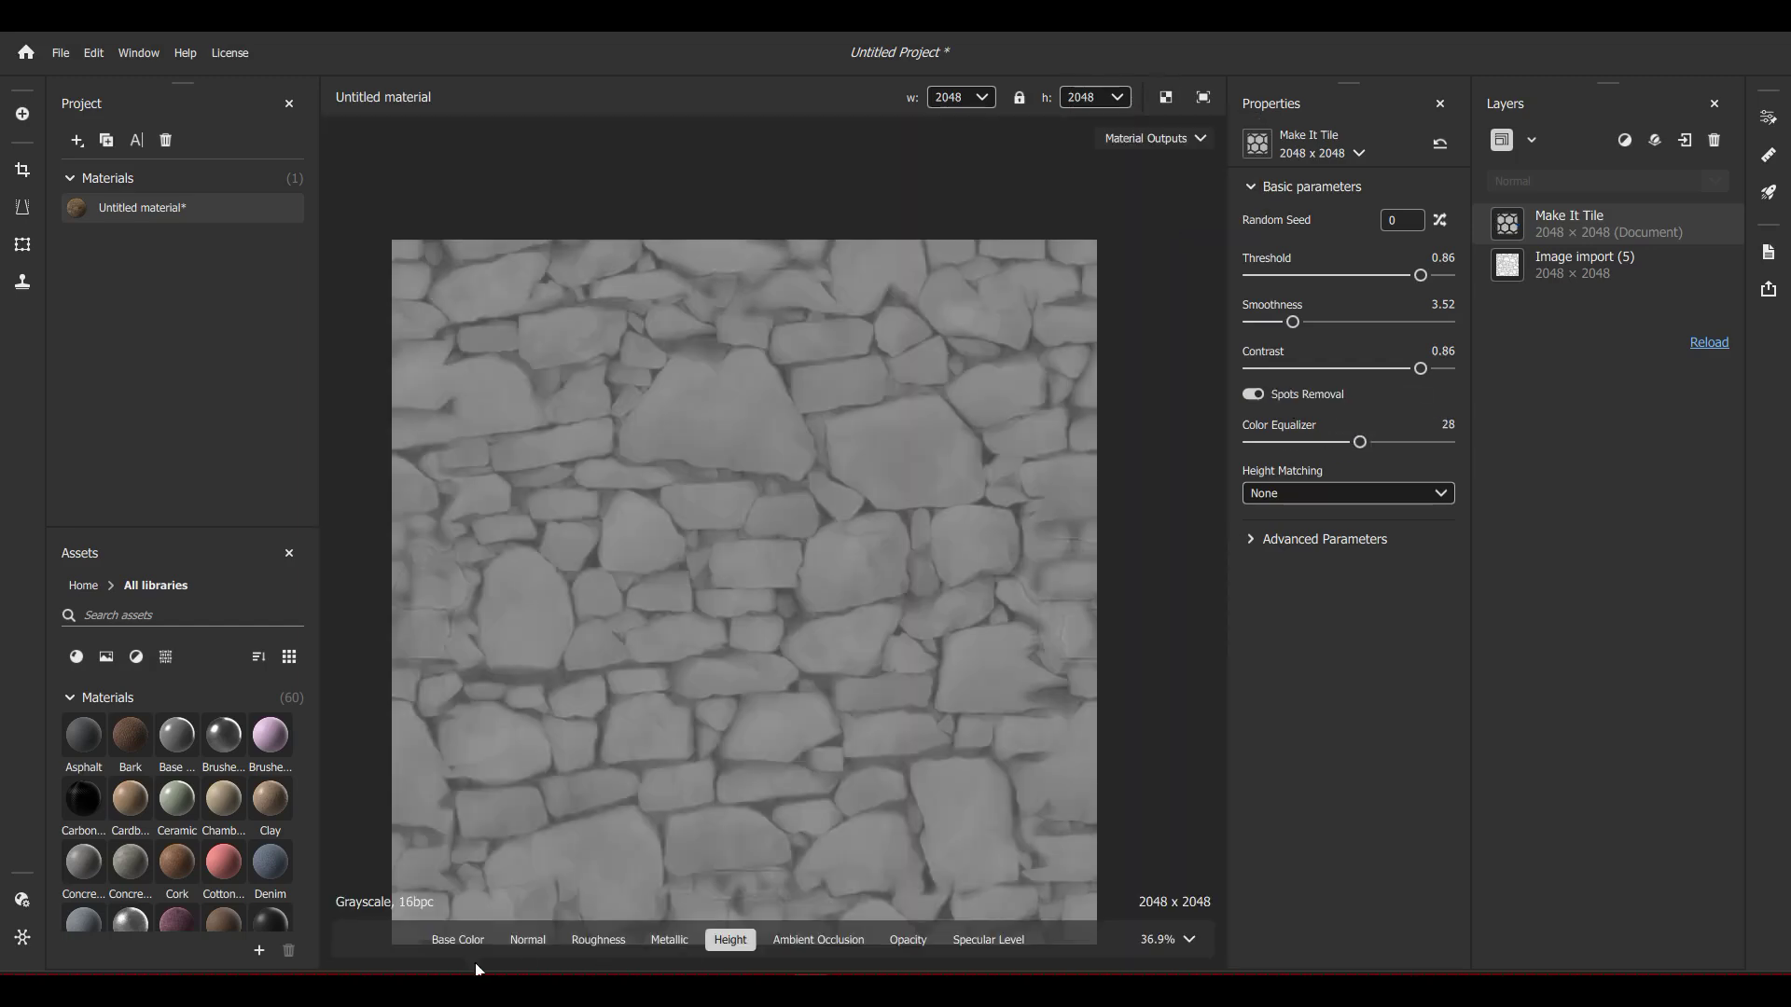
left_click(459, 940)
left_click_drag(1360, 442, 1390, 465)
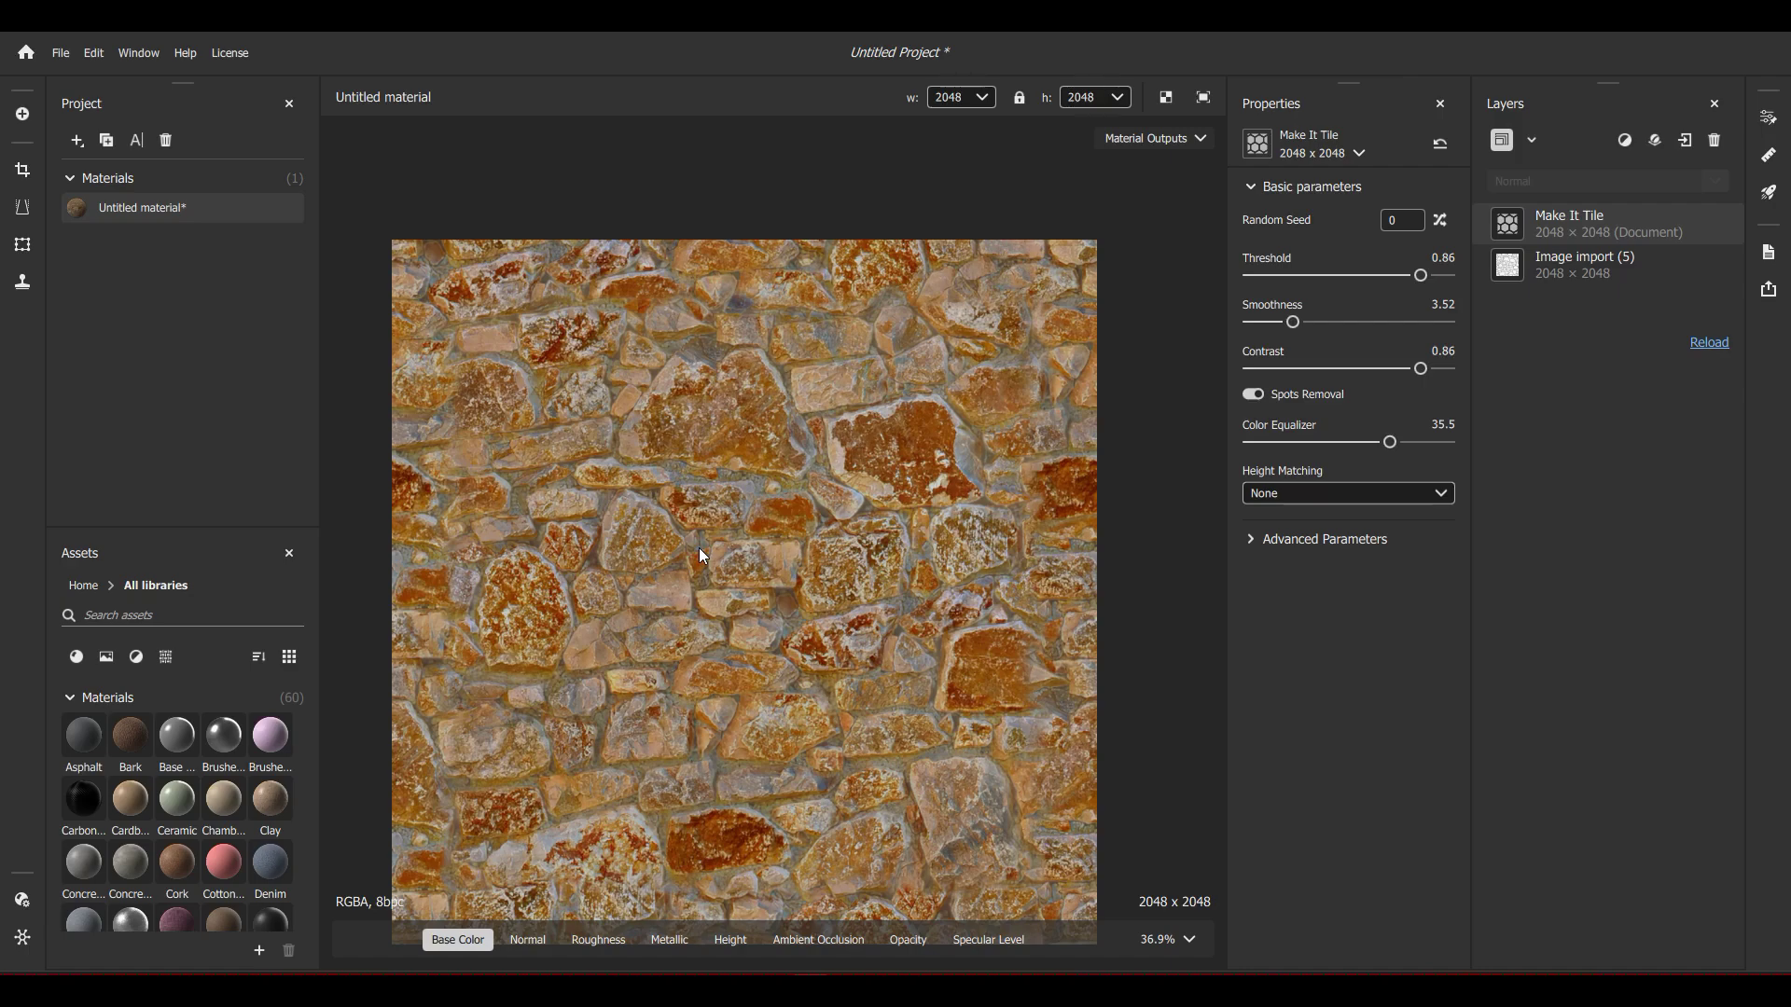
mouse_move(1384, 444)
left_mouse_down()
mouse_move(1304, 448)
mouse_move(1367, 446)
left_mouse_up()
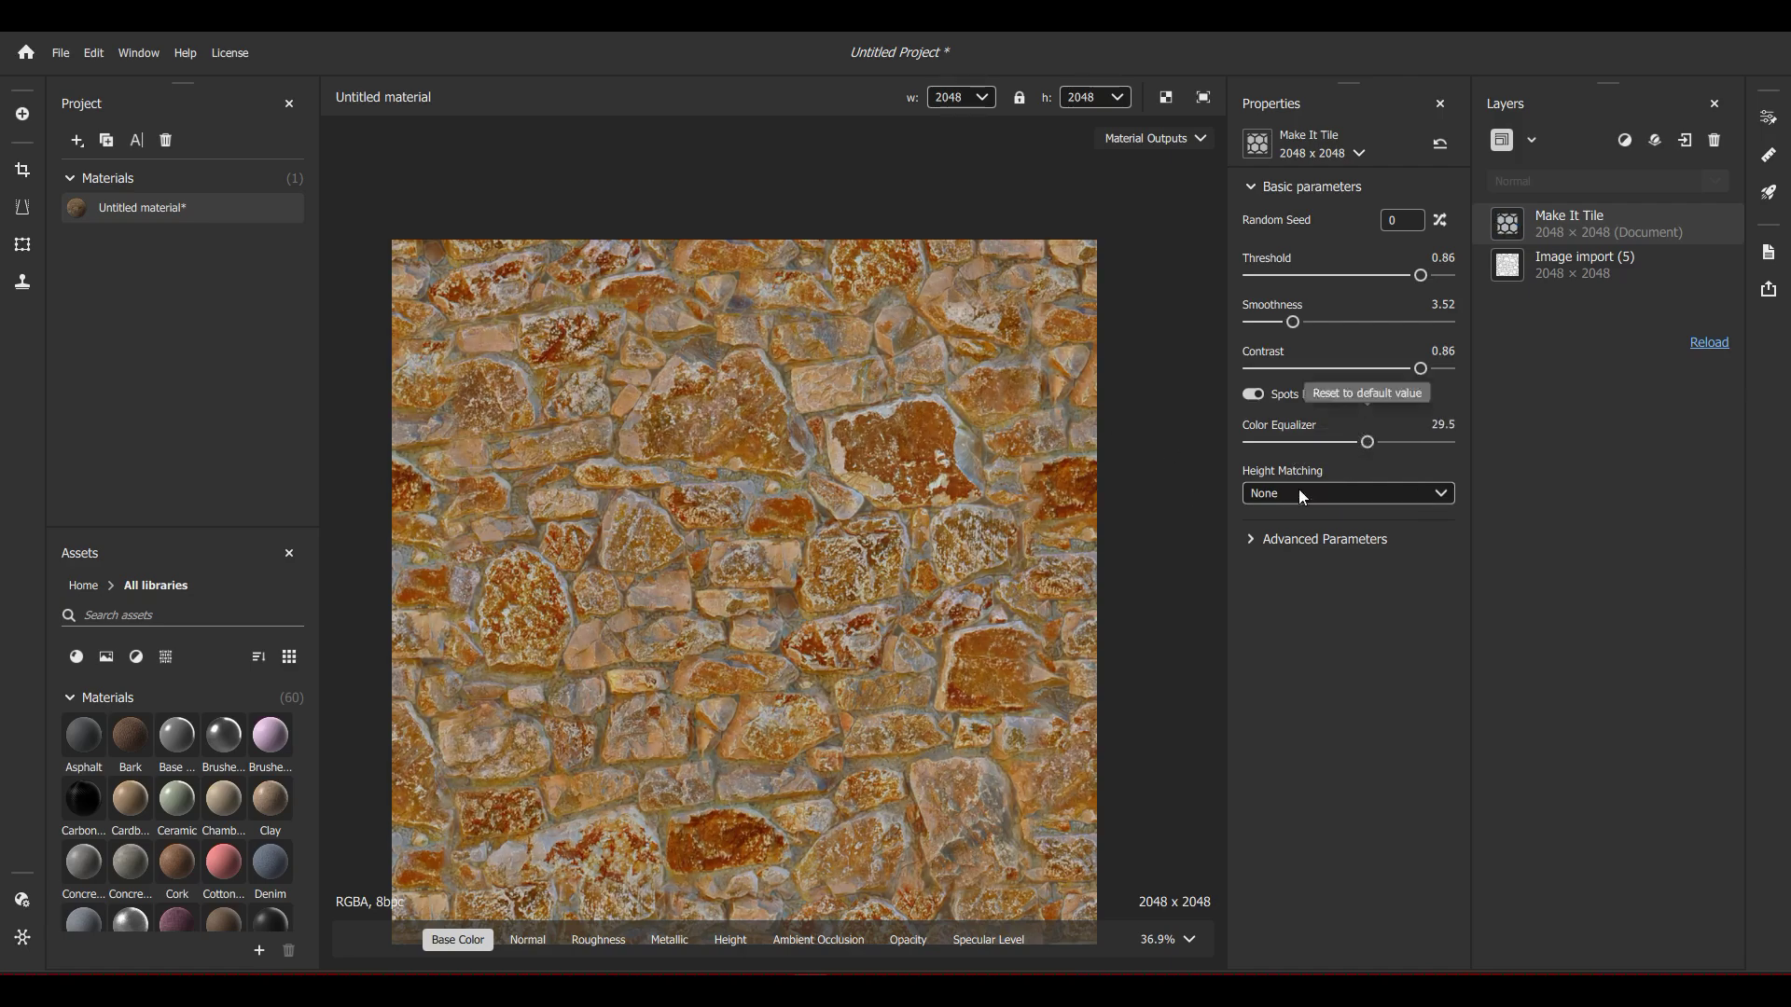
Return the viewport to 3D only and inspect the tiled stone wall from different angles and distances
left_click(1165, 97)
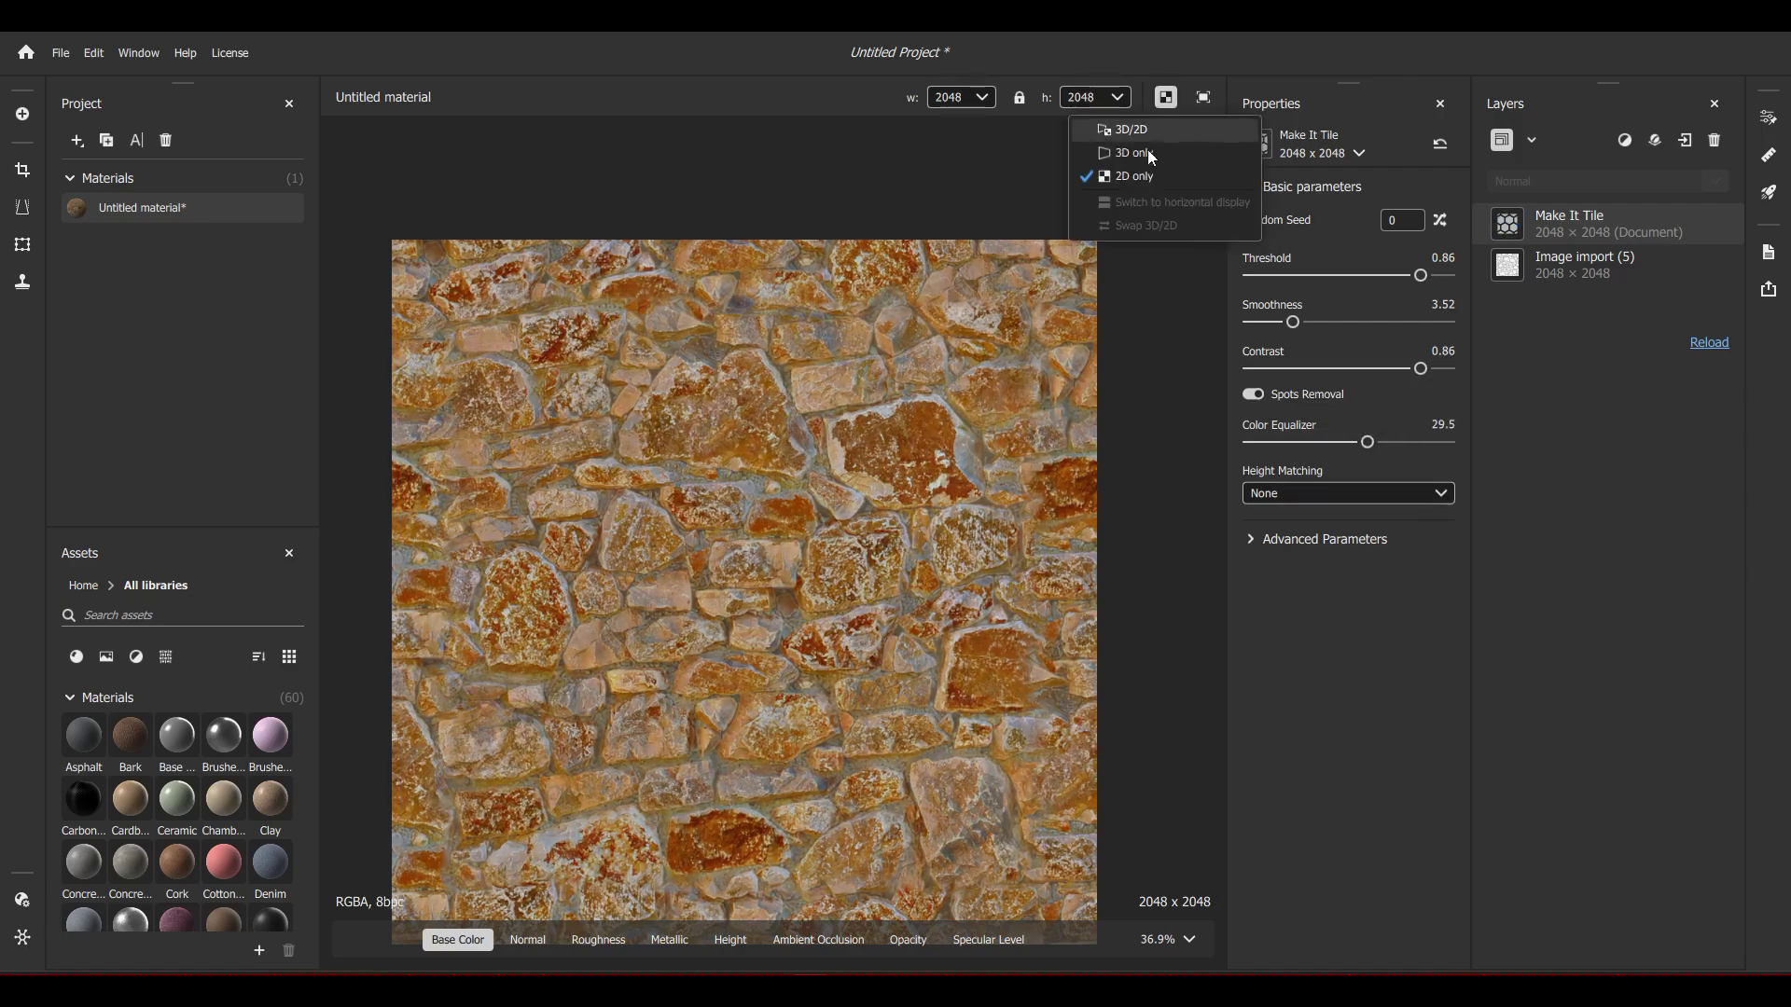
left_click(1118, 151)
scroll(970, 419, "down", 5)
left_click_drag(849, 503, 855, 567)
scroll(830, 584, "up", 5)
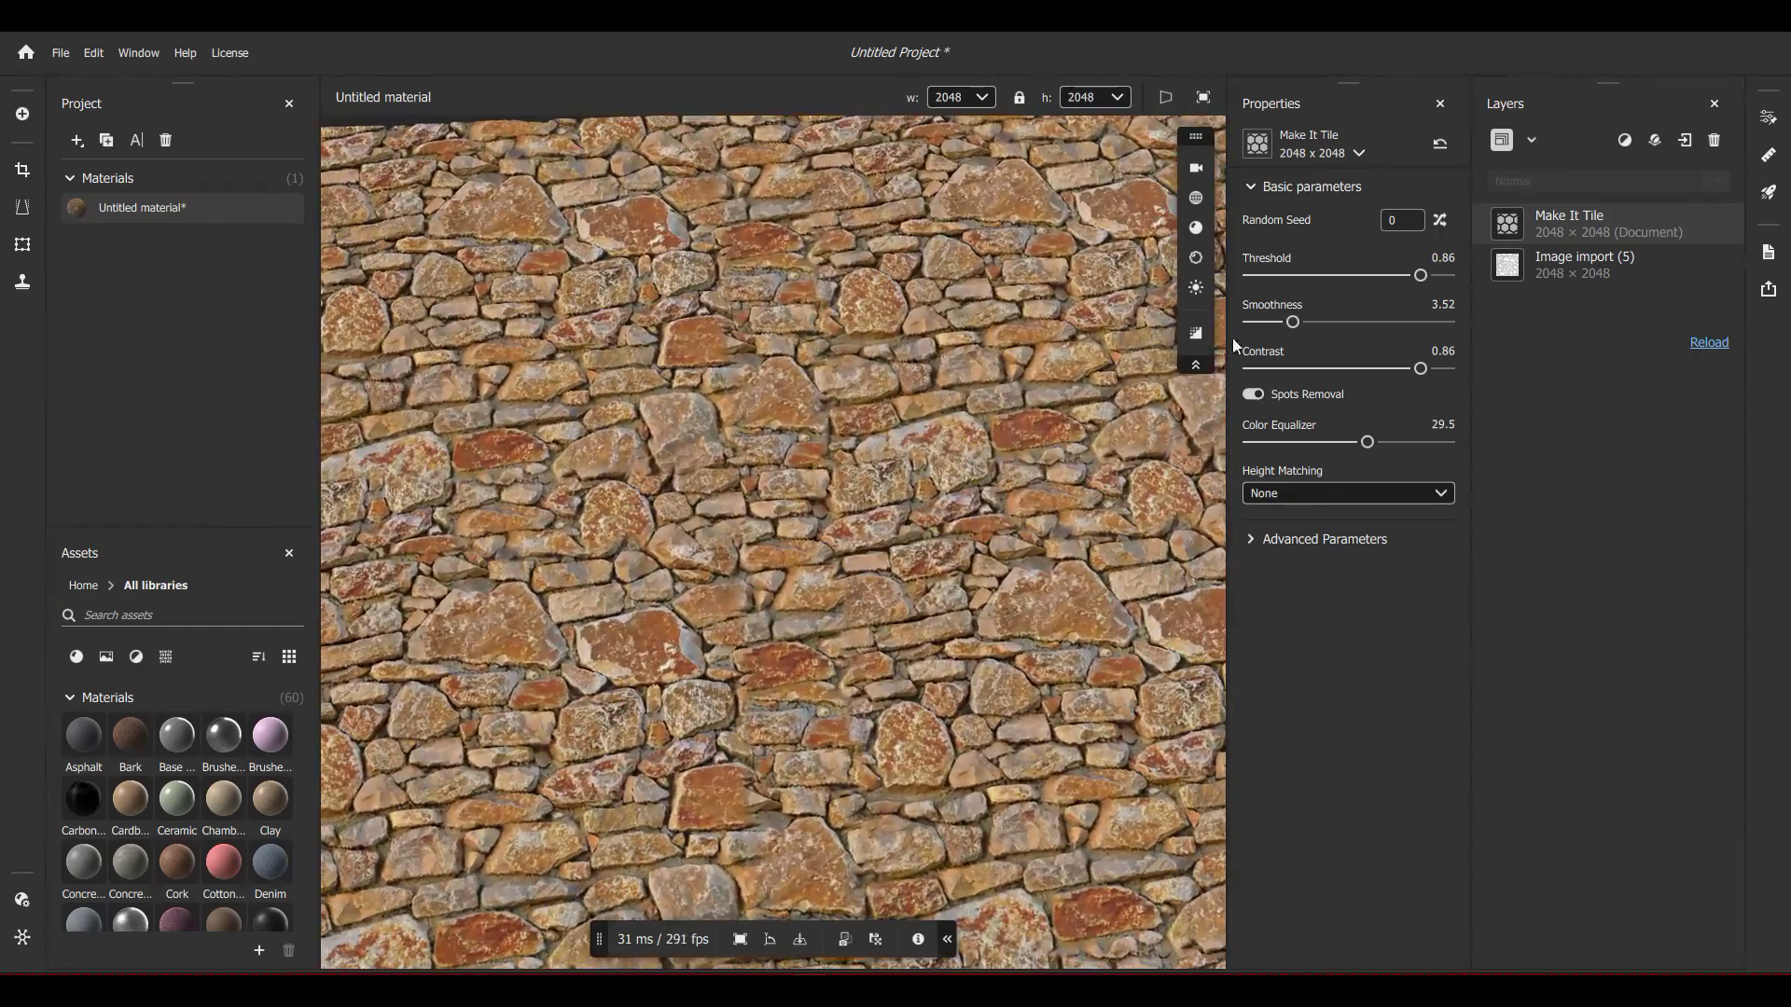
Compare the wall with the Make It Tile layer hidden and shown
left_click(1714, 223)
left_click(1715, 222)
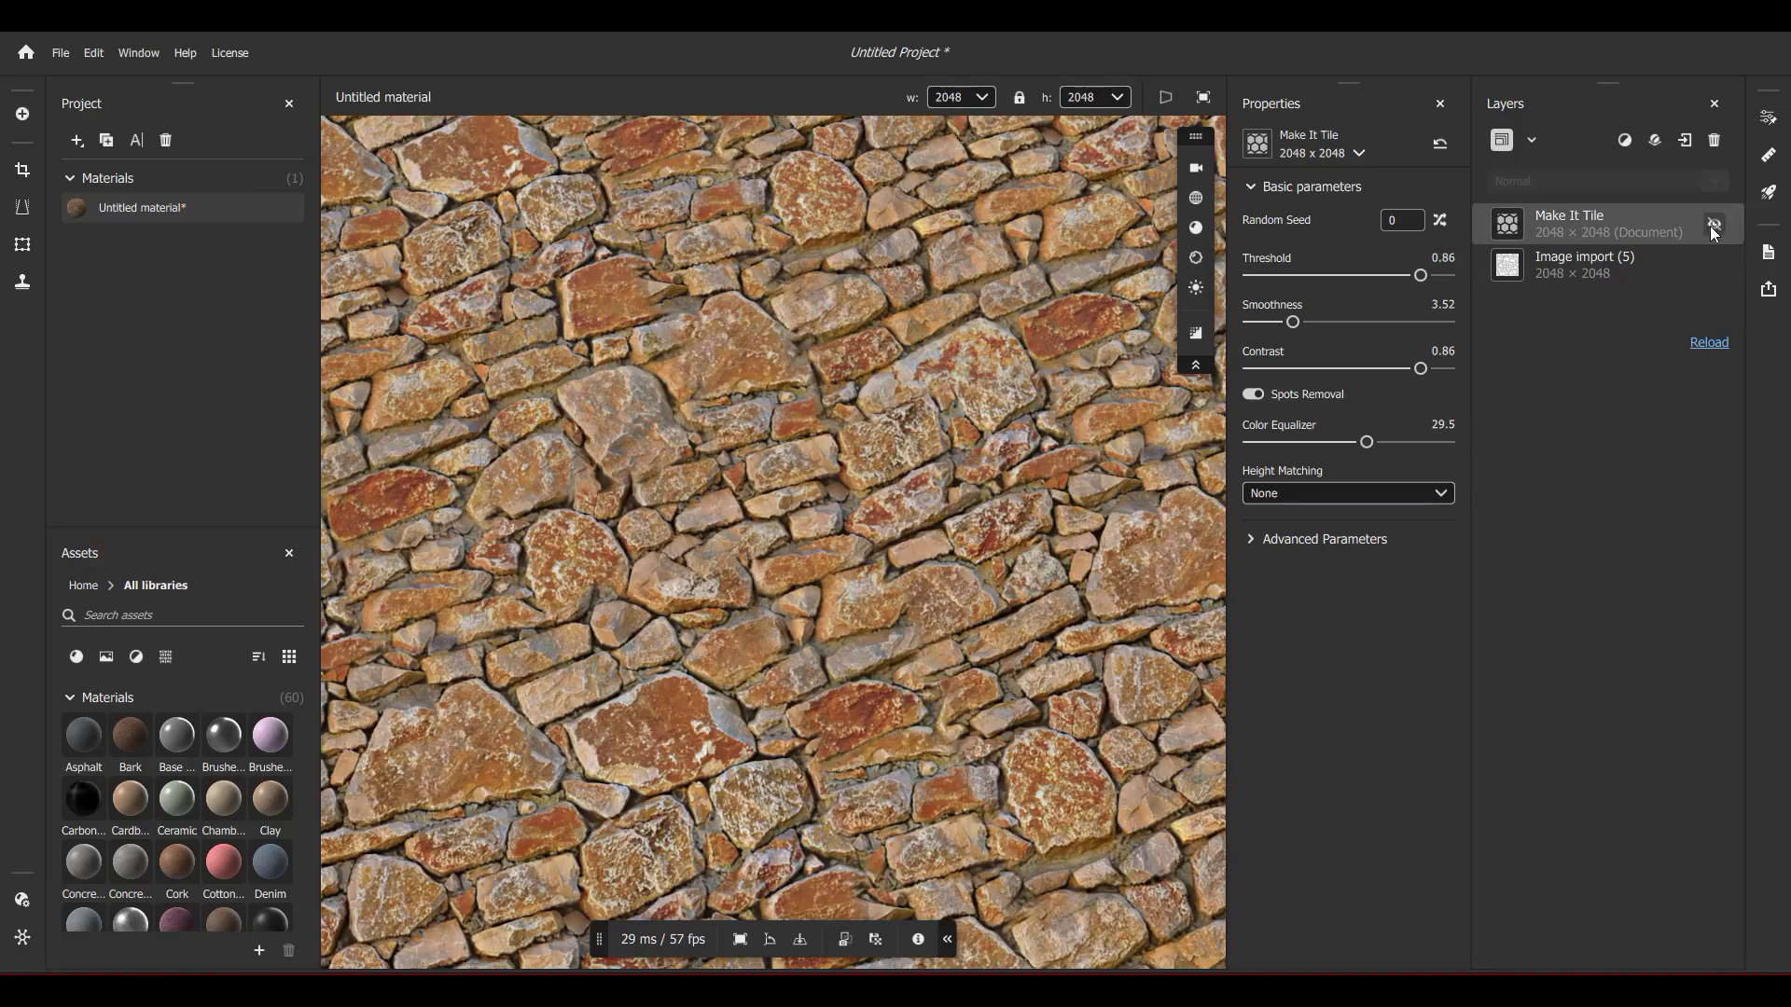
left_click(1720, 228)
left_click(1722, 227)
left_click(1722, 228)
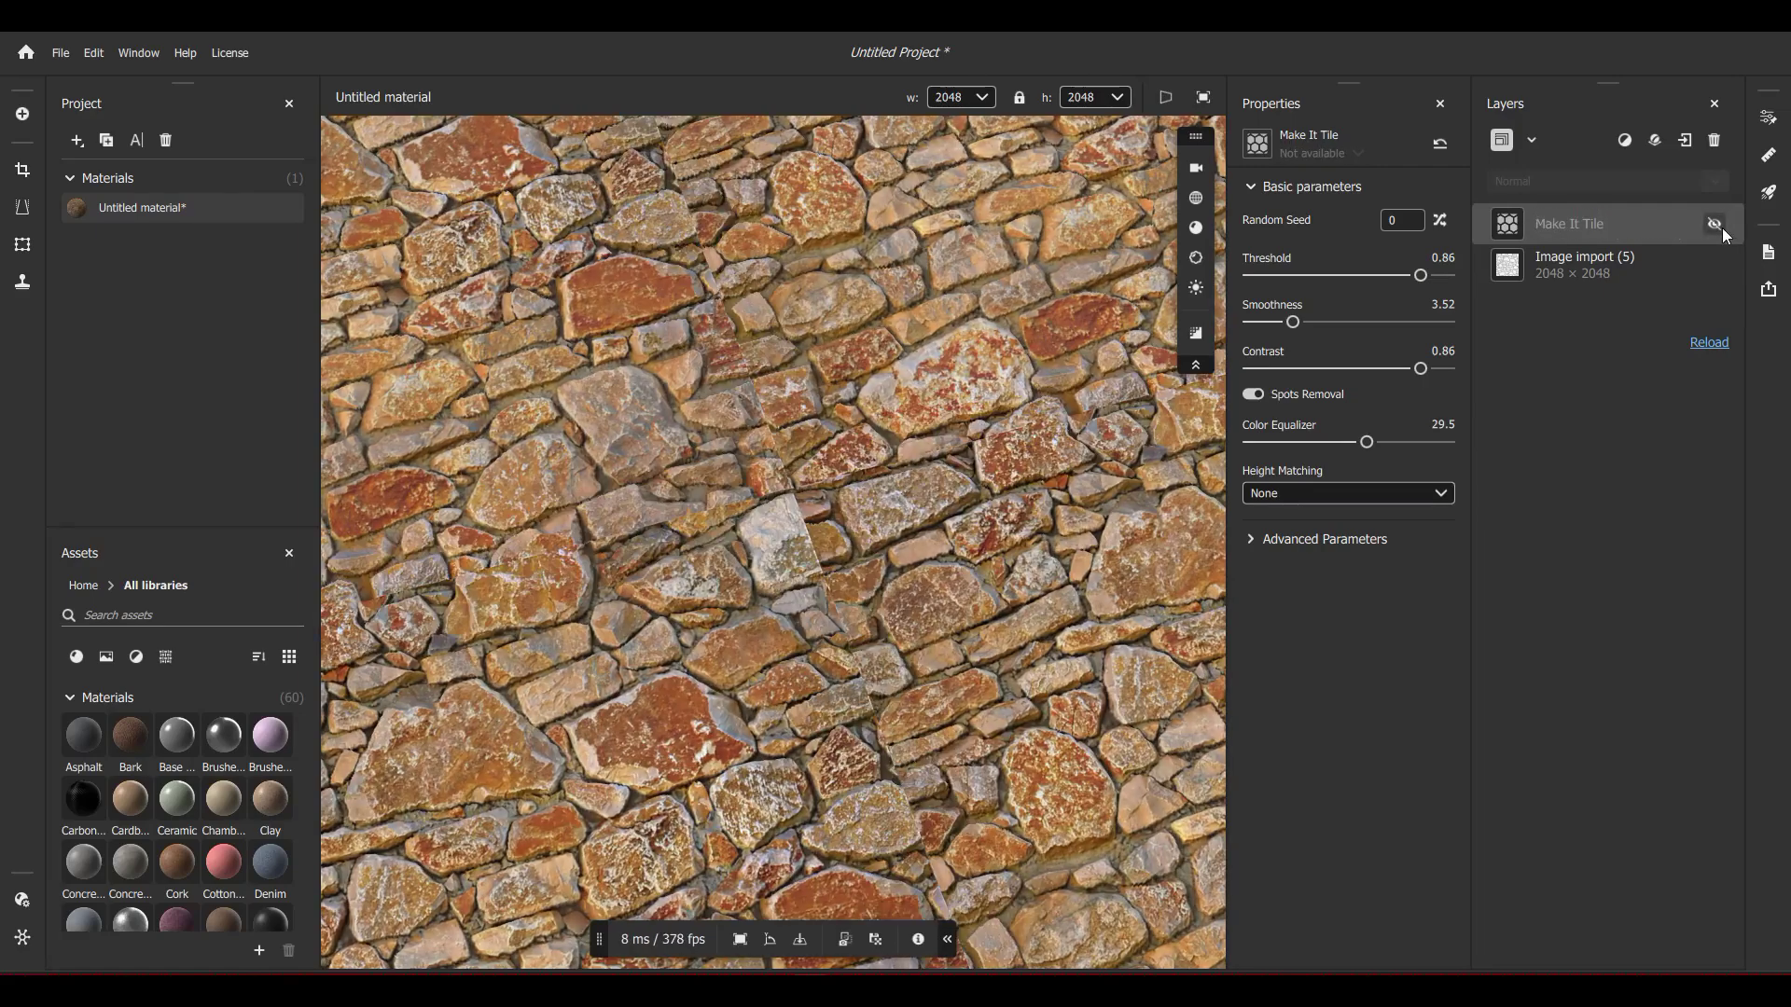
left_click(1713, 227)
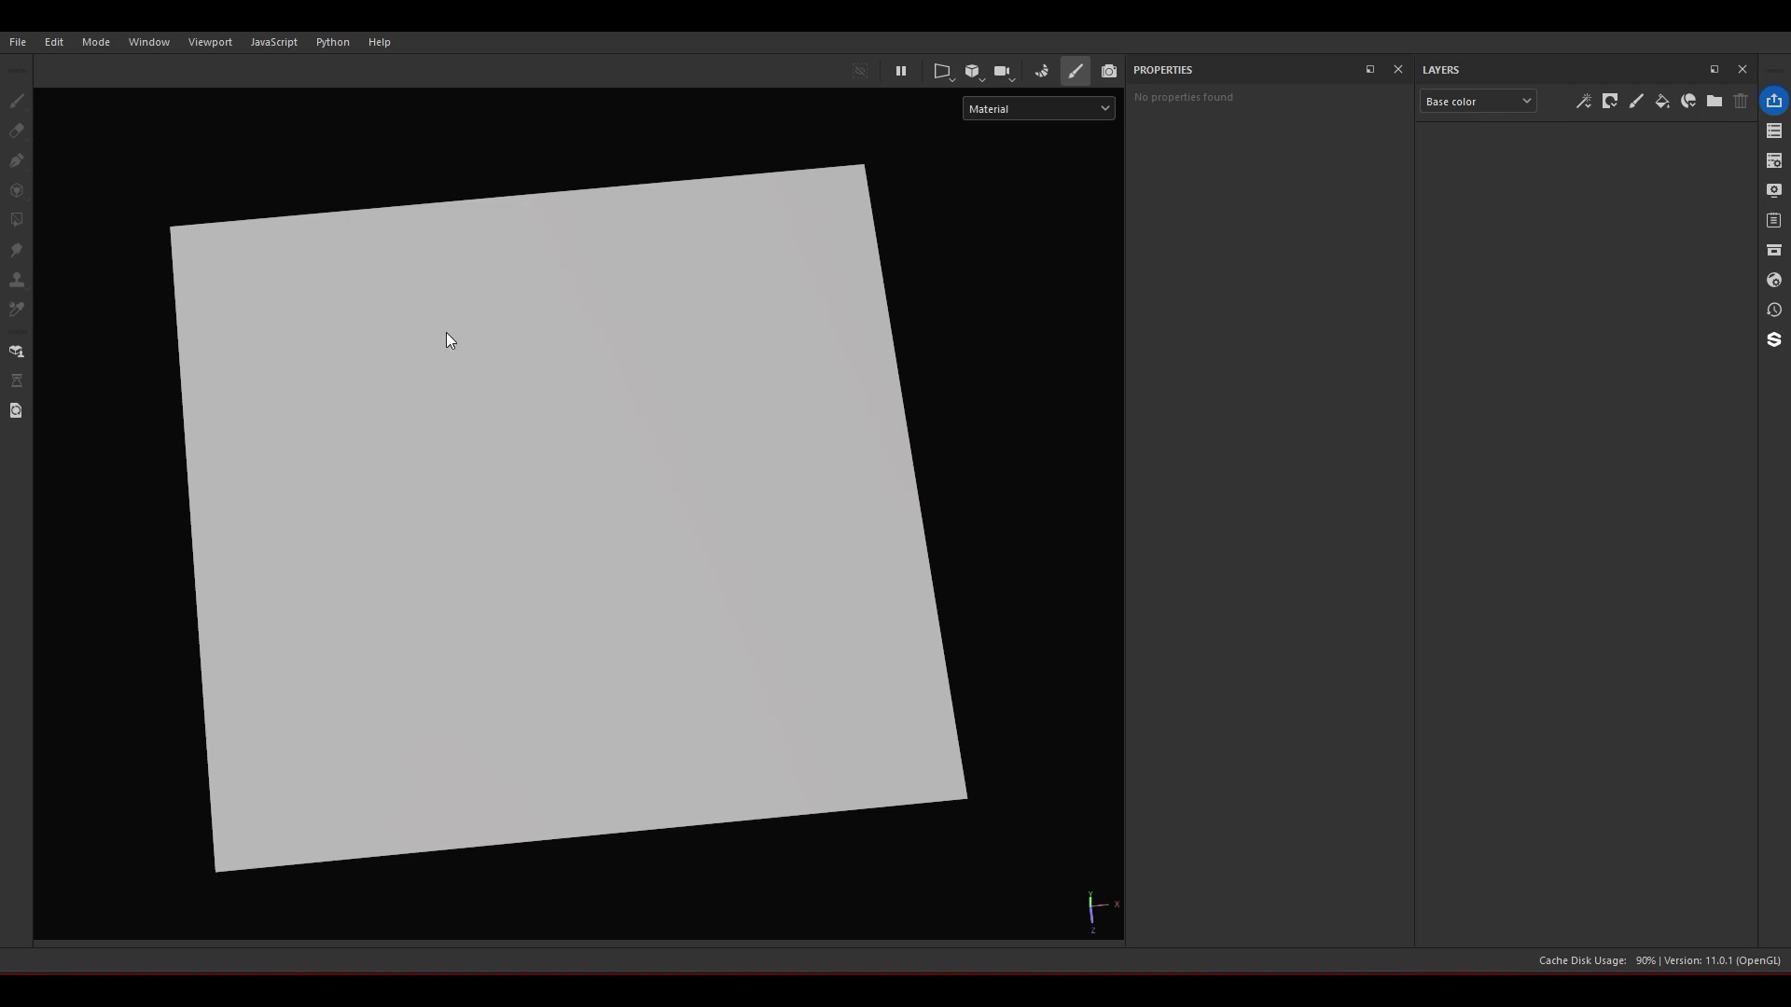
Switch to the Substance 3D Painter project with the plane and add a fill layer named Base
left_click_drag(567, 563, 737, 448, "alt")
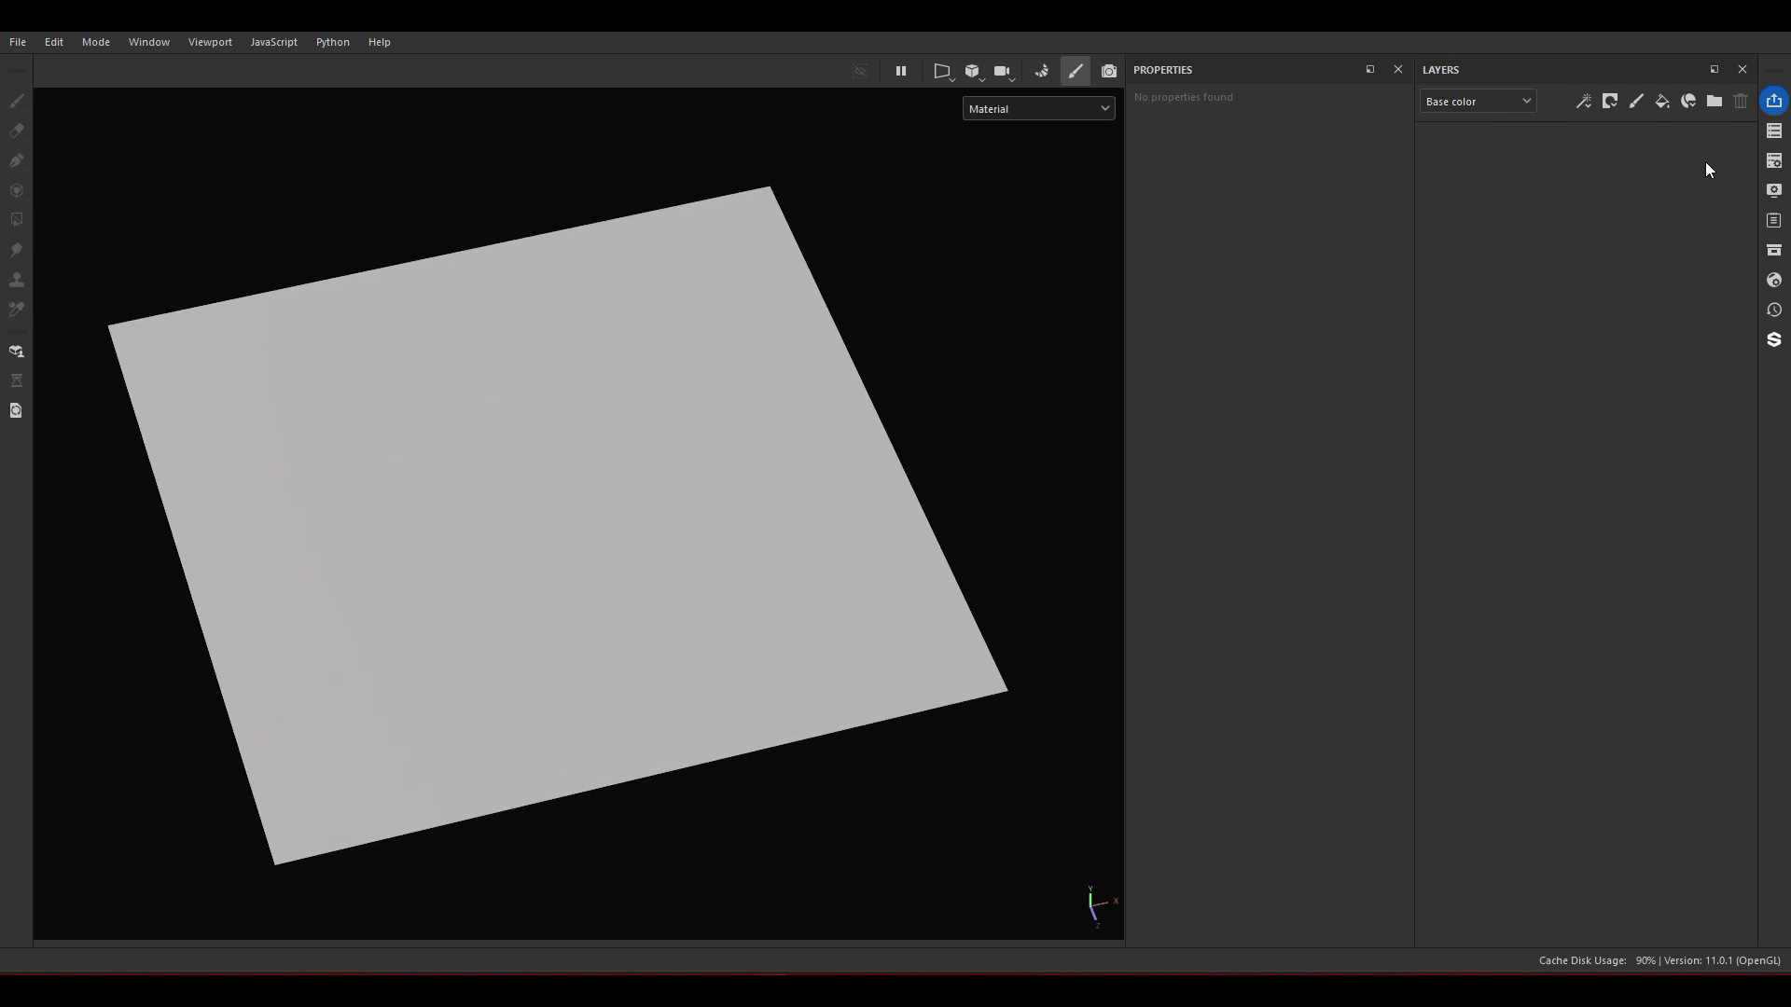
left_click(1661, 105)
double_click(1622, 149)
type("Base")
key("Return")
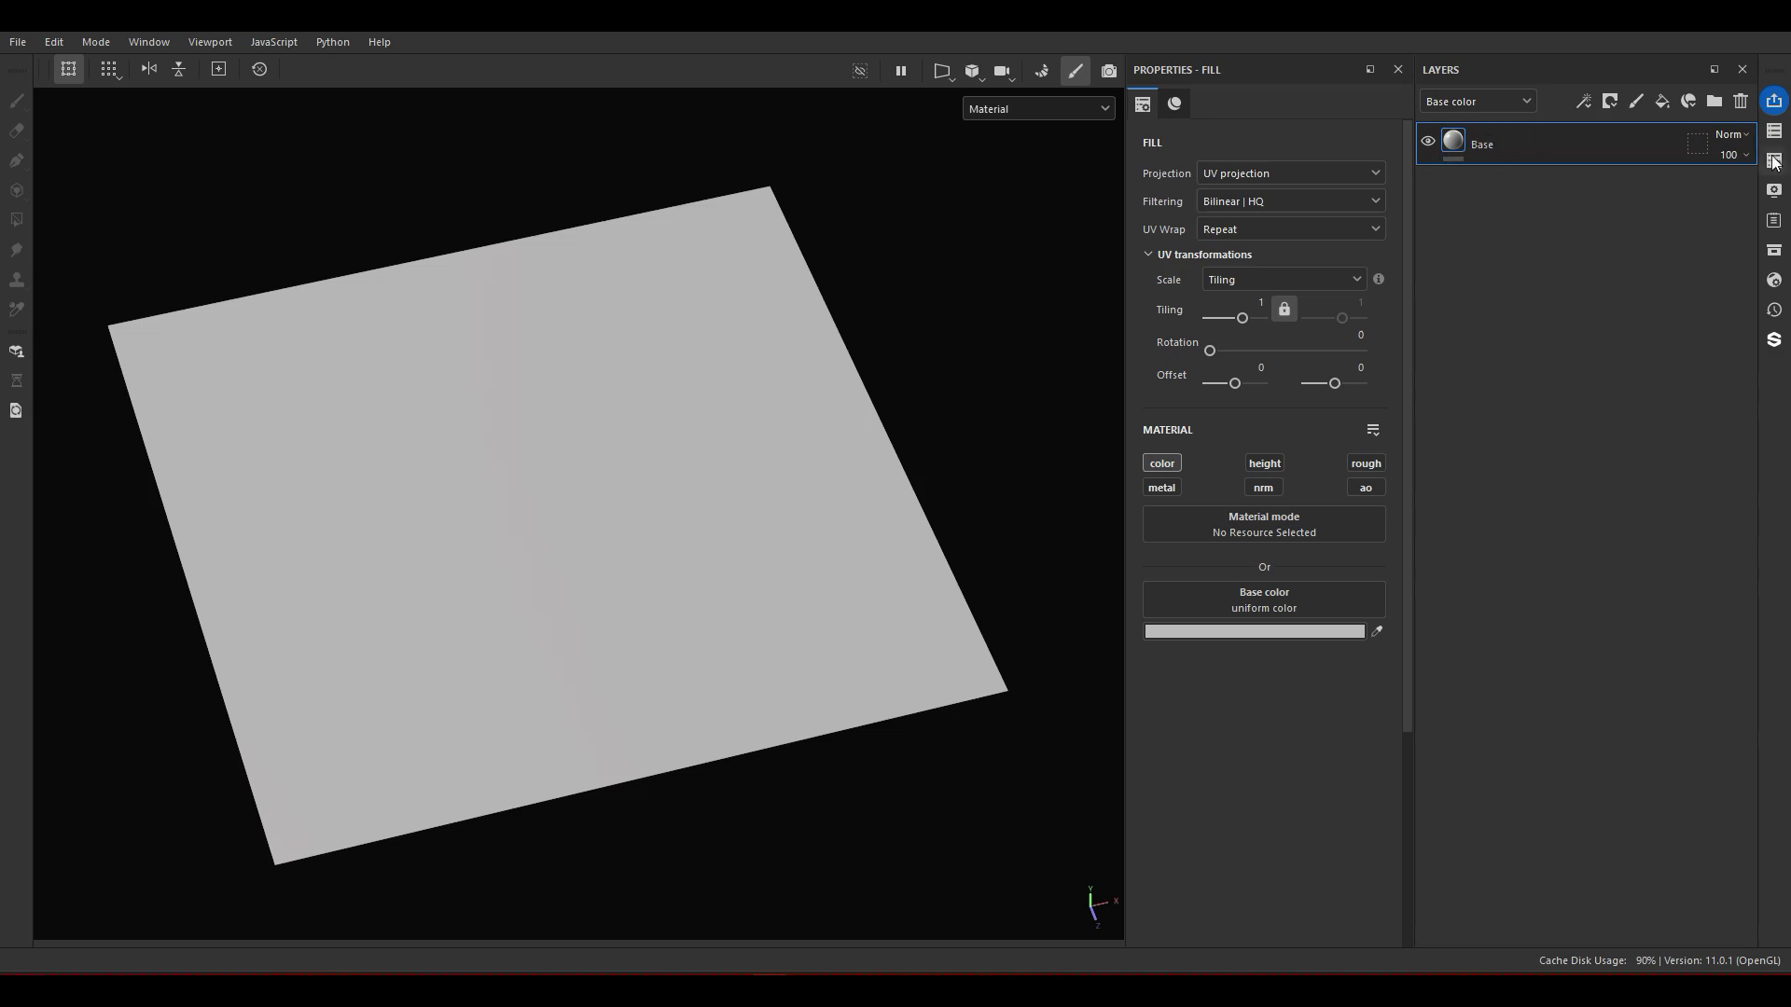
Enable the height, roughness, normal and ambient occlusion channels on the Base fill layer, leaving metallic off
left_click(1264, 464)
left_click(1366, 463)
left_click(1263, 488)
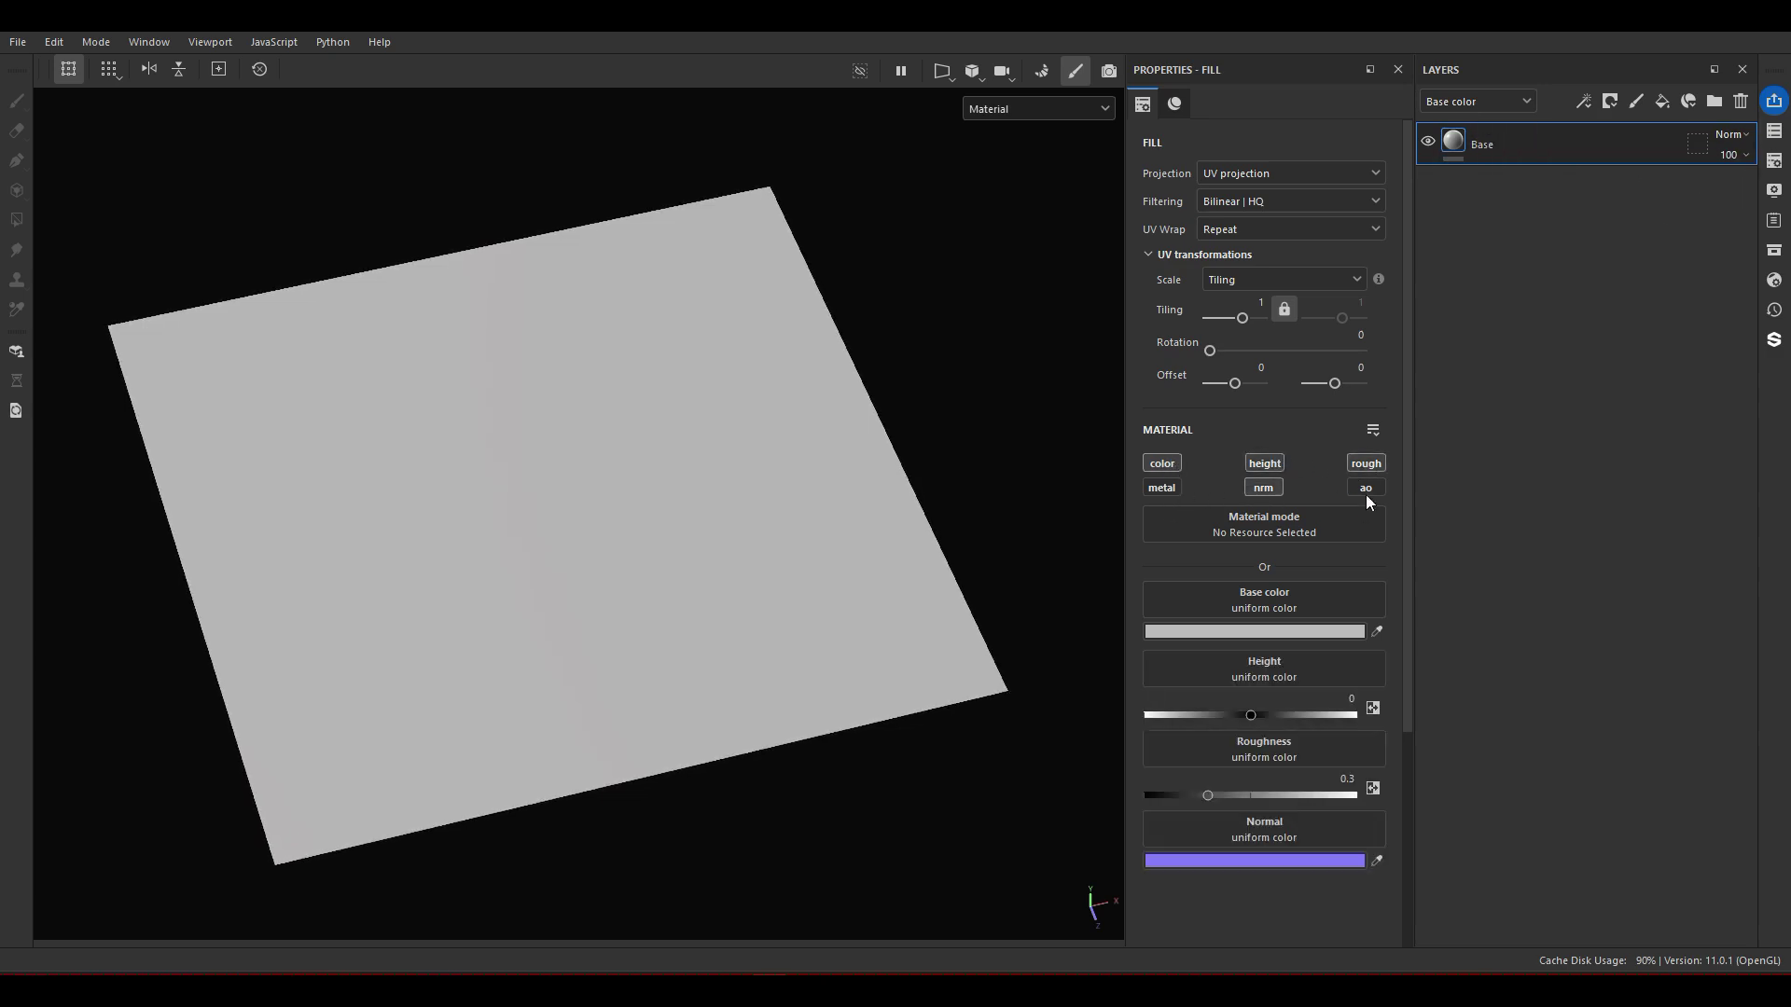
left_click(1365, 487)
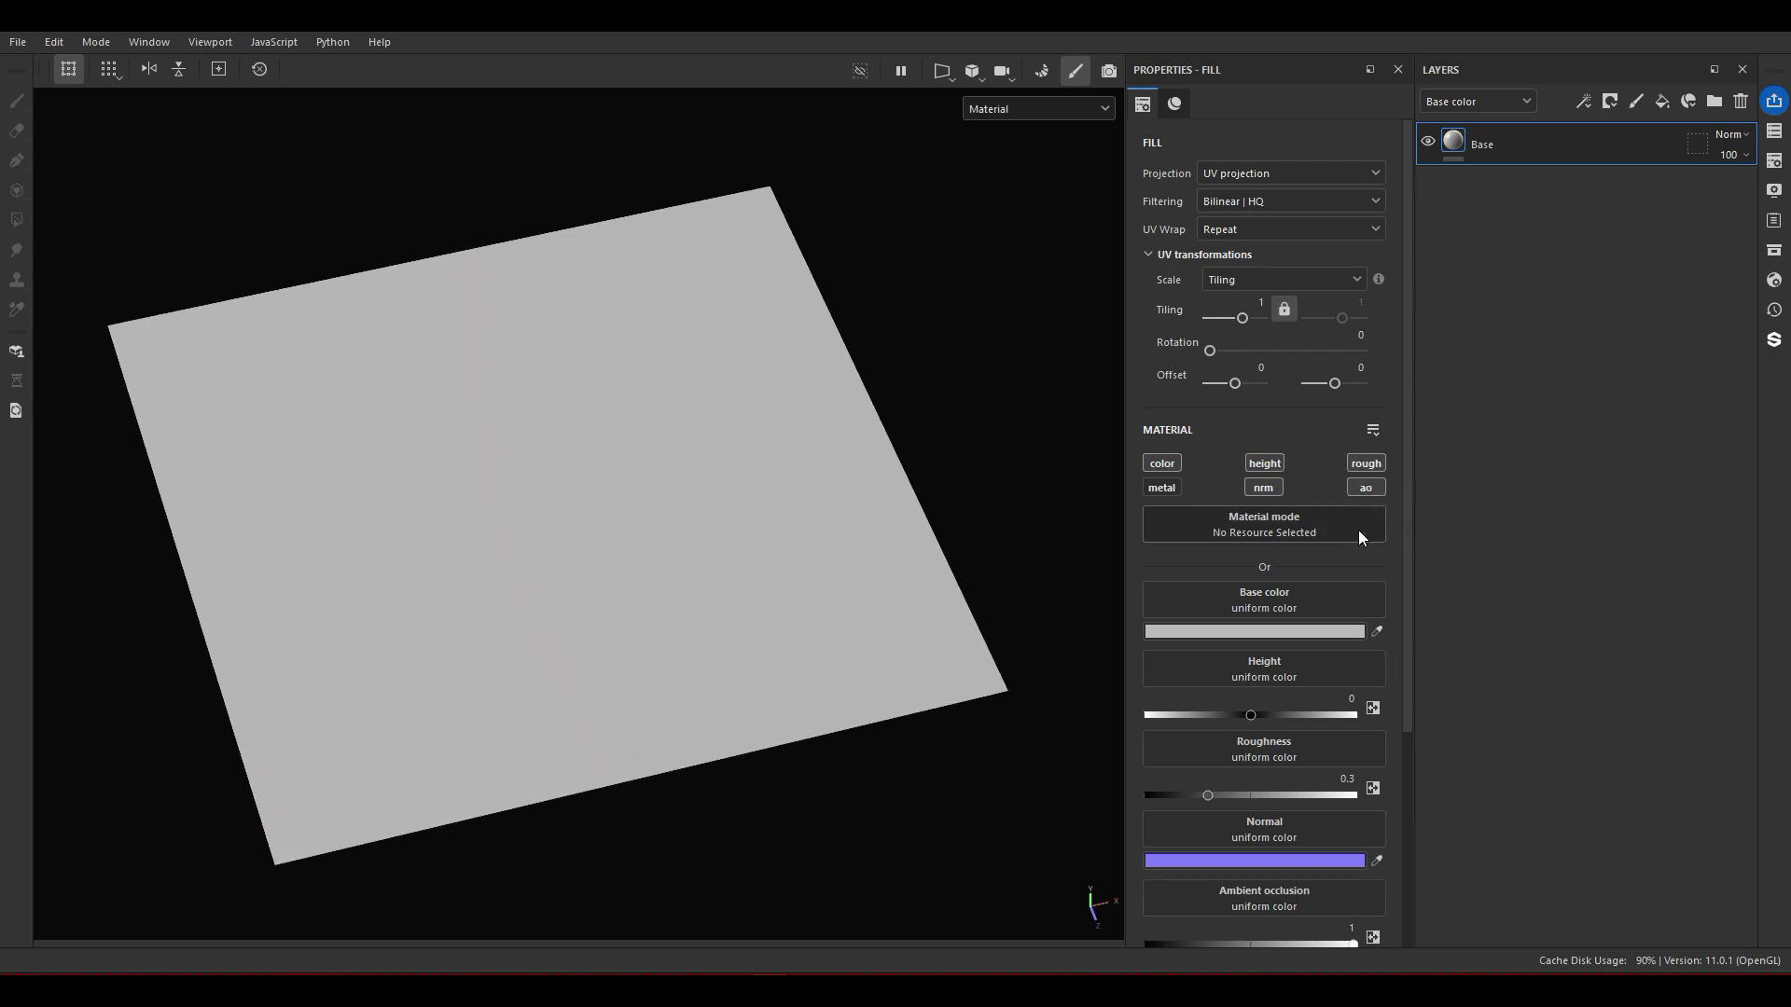
Check the texture set's channel list and which further channels can be added, without adding any
left_click(1774, 160)
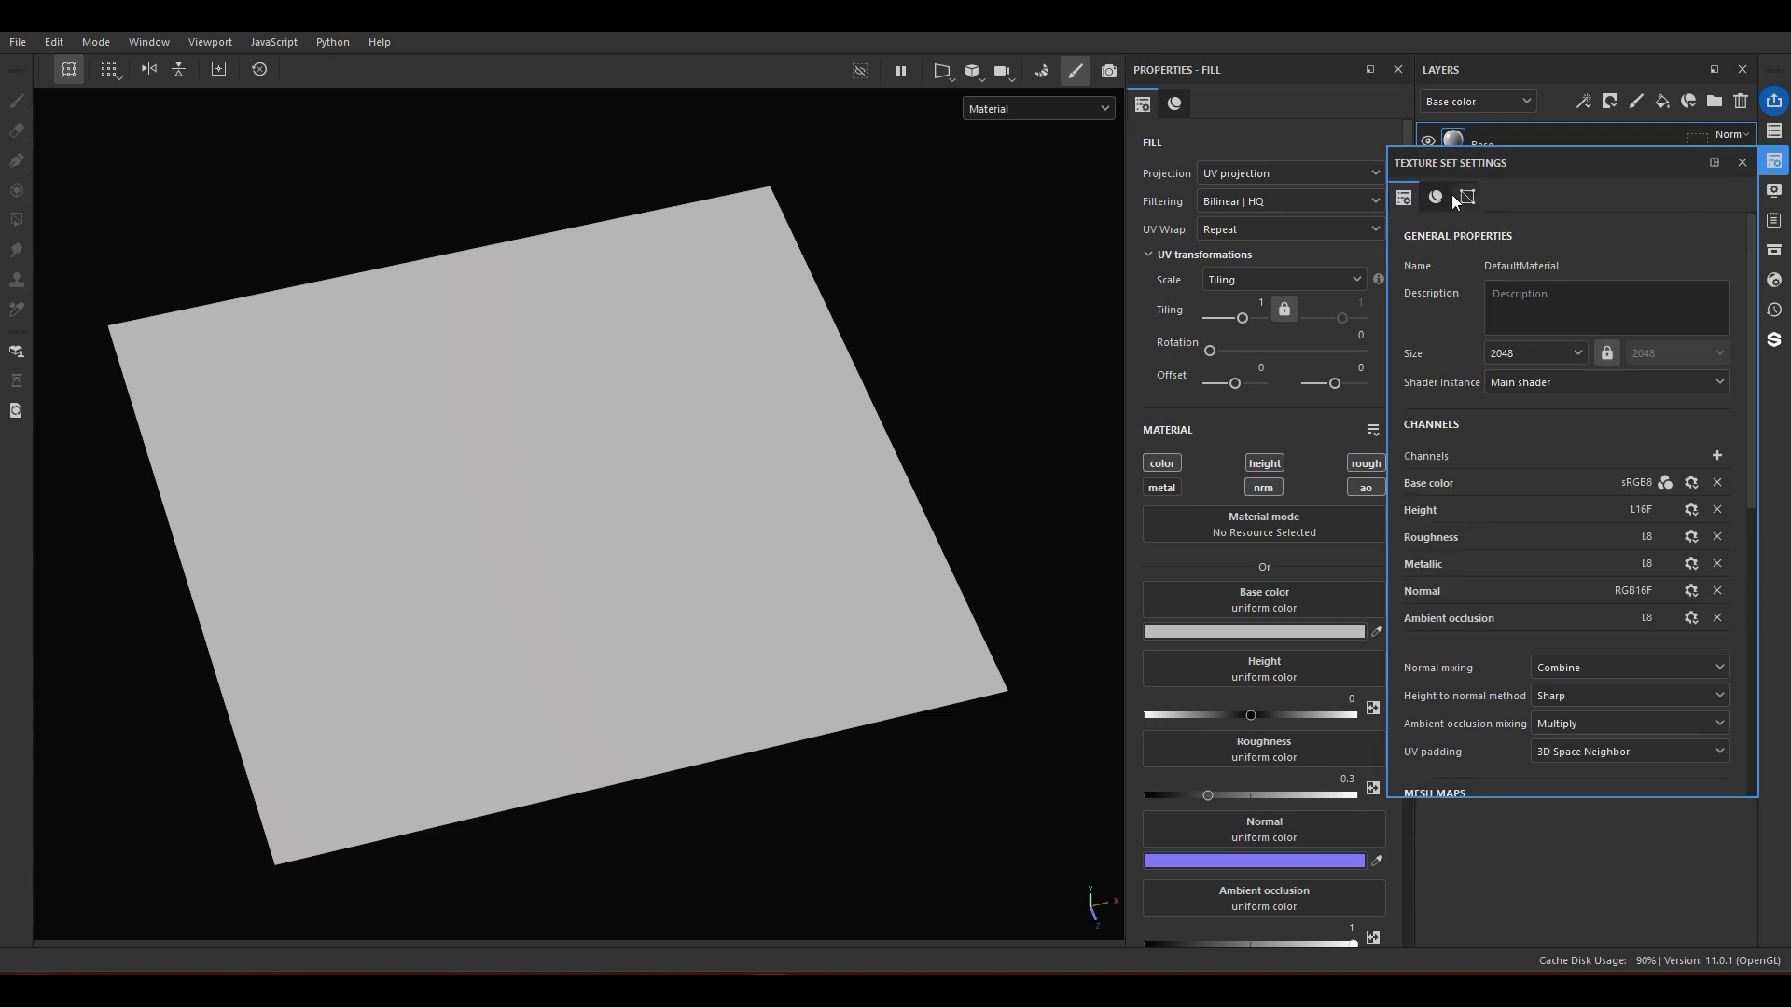
left_click(1718, 455)
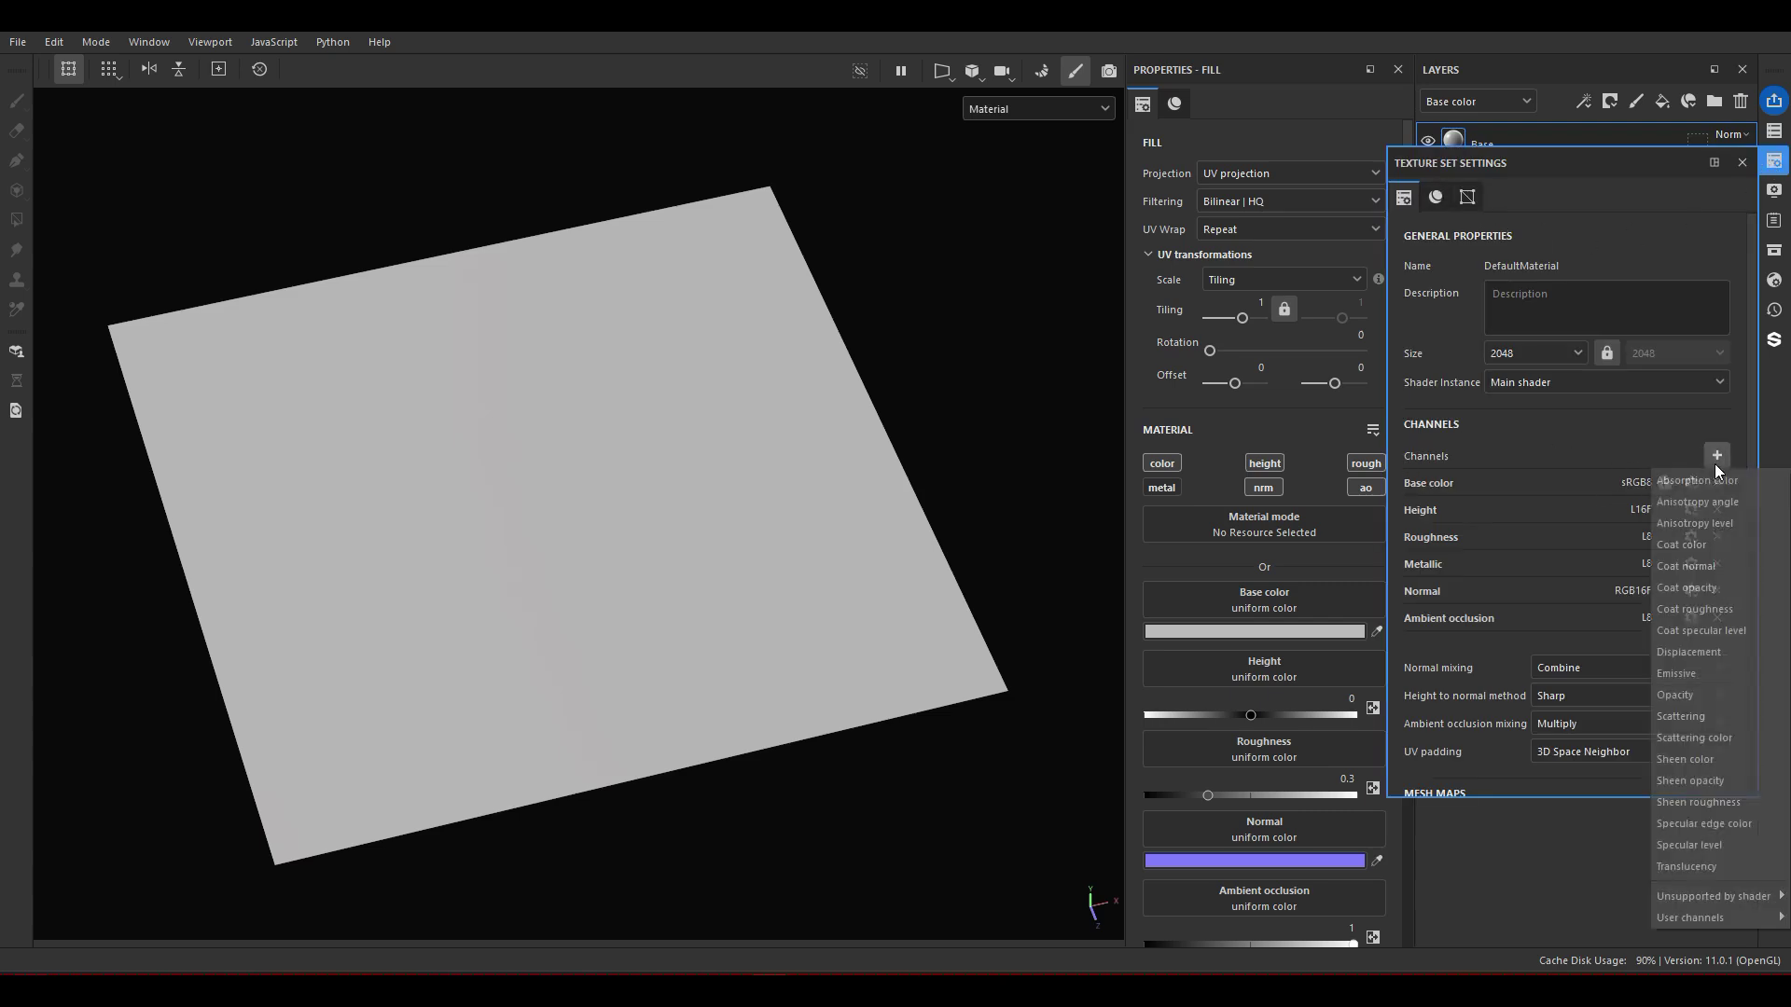
left_click(1637, 425)
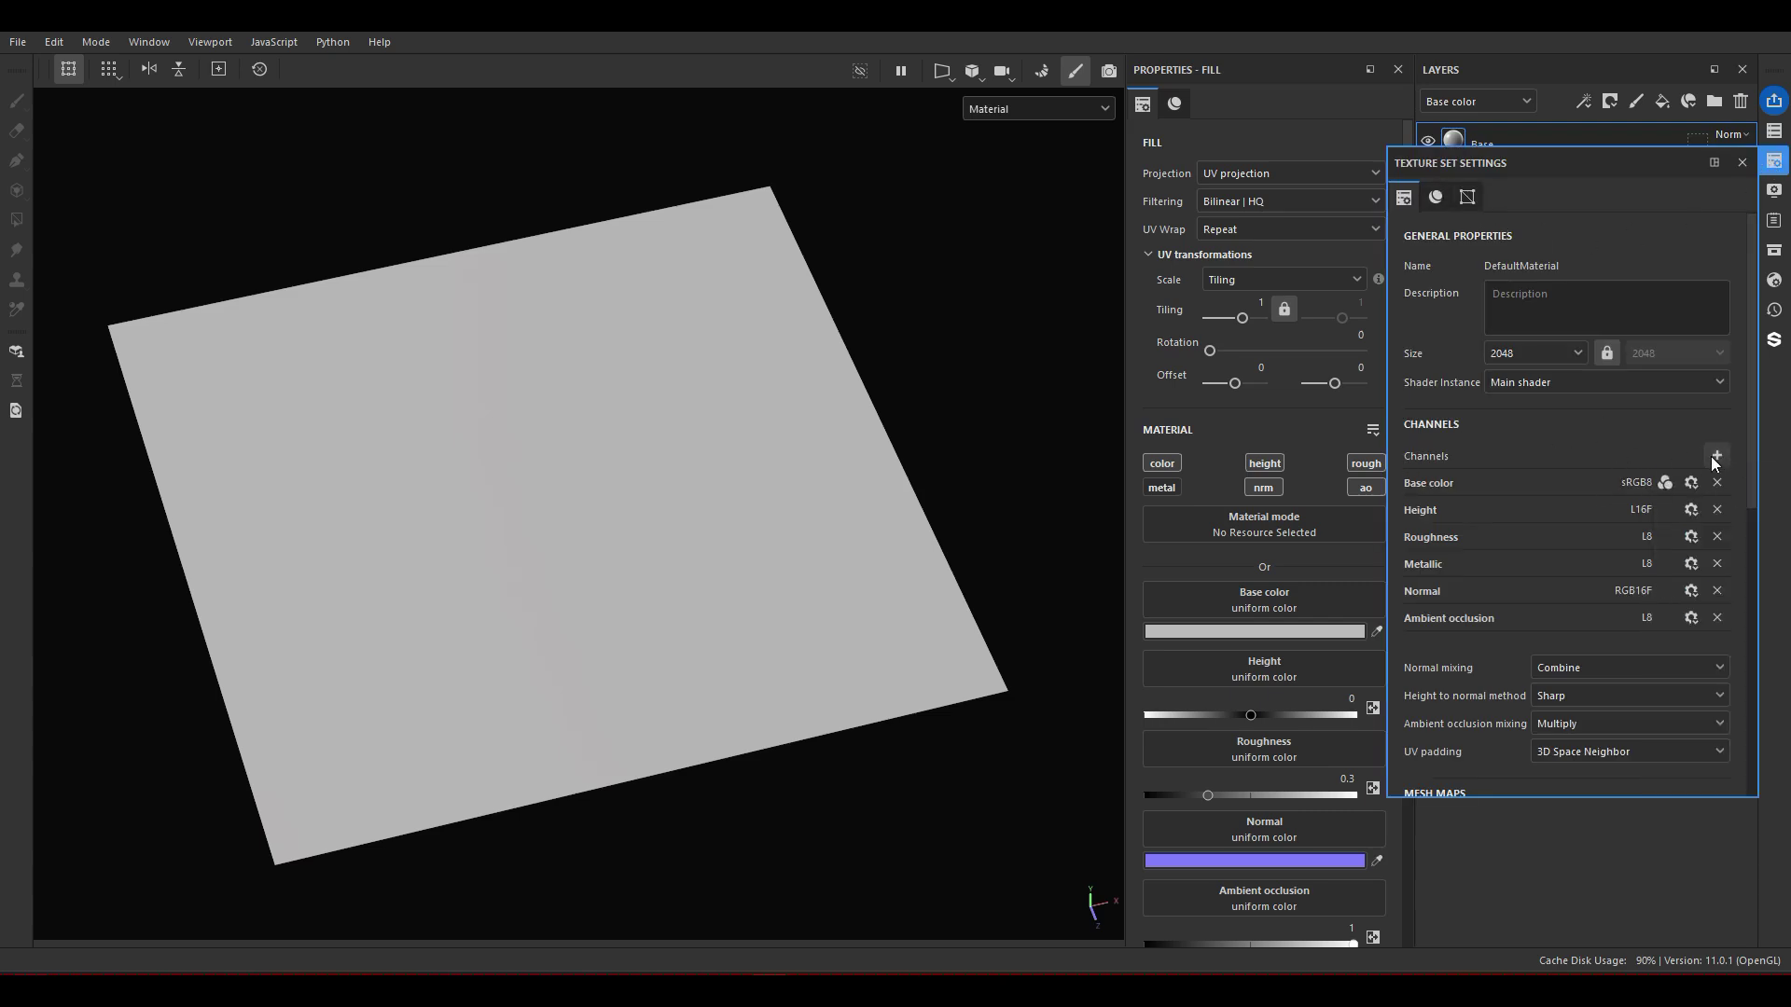
left_click(1741, 162)
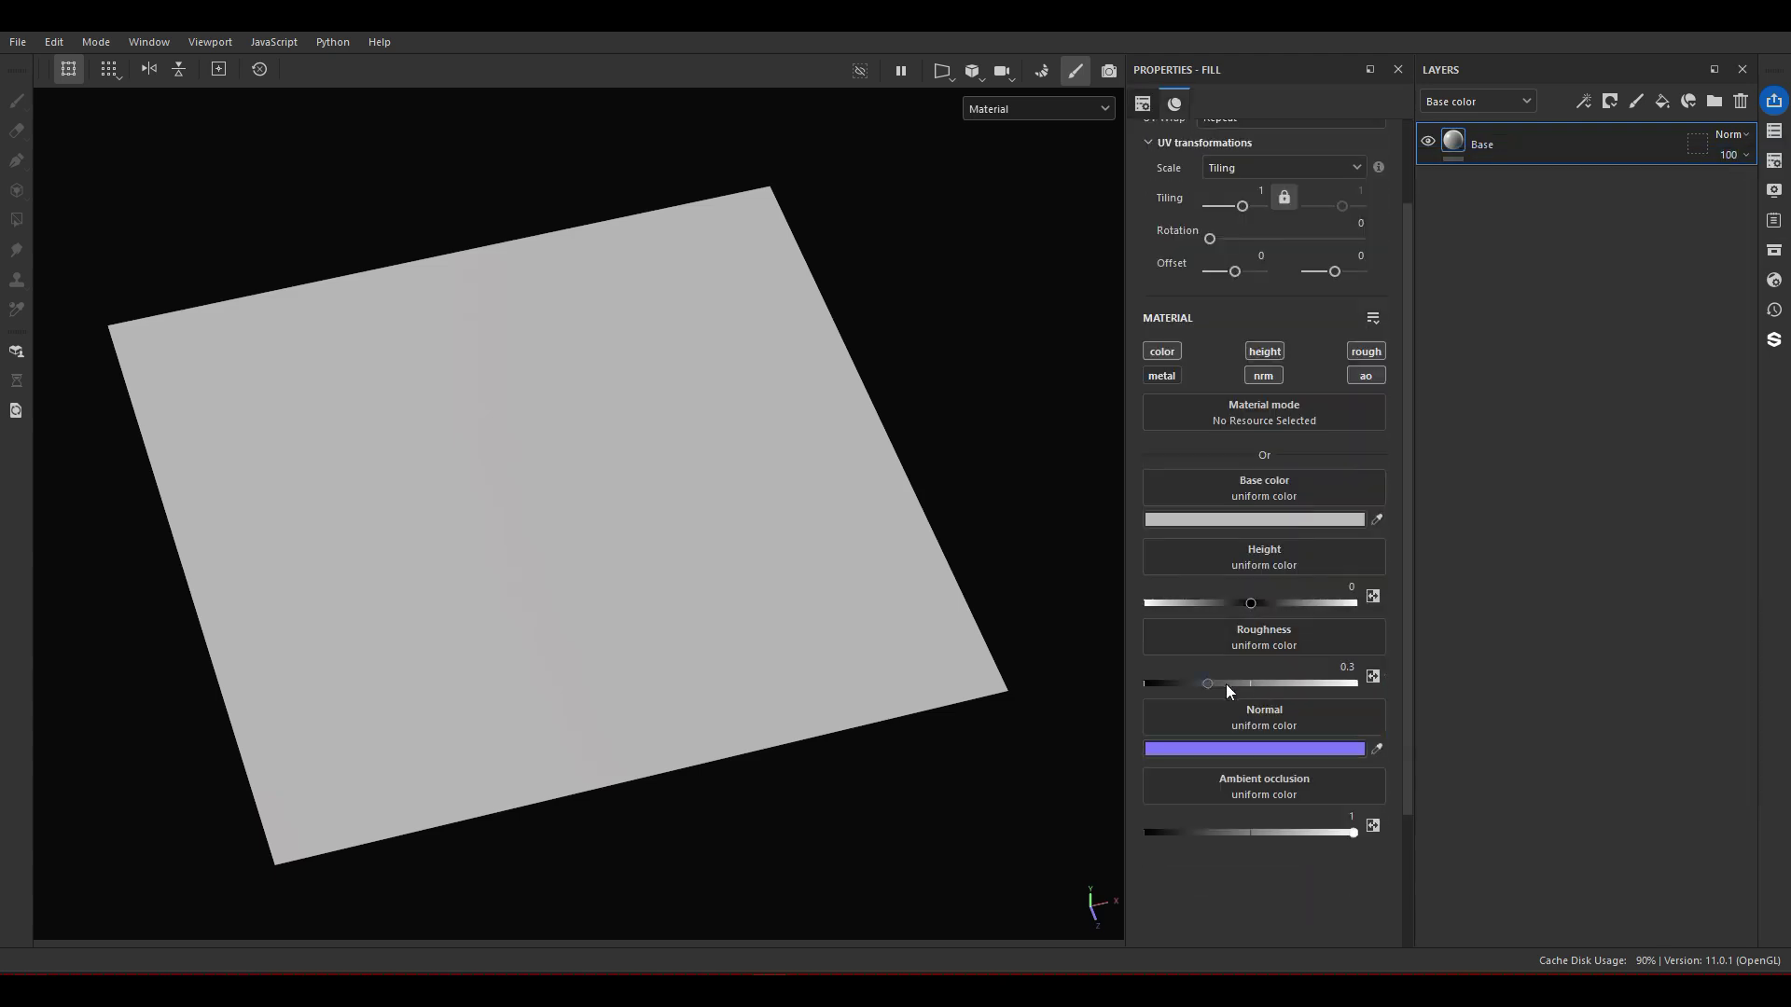
Assign the WallStone BaseColor, Height, Roughness, Normal and AmbientOcclusion textures to the matching channels of the Base layer
scroll(1253, 683, "down", 1)
left_click_drag(1246, 558, 1317, 831)
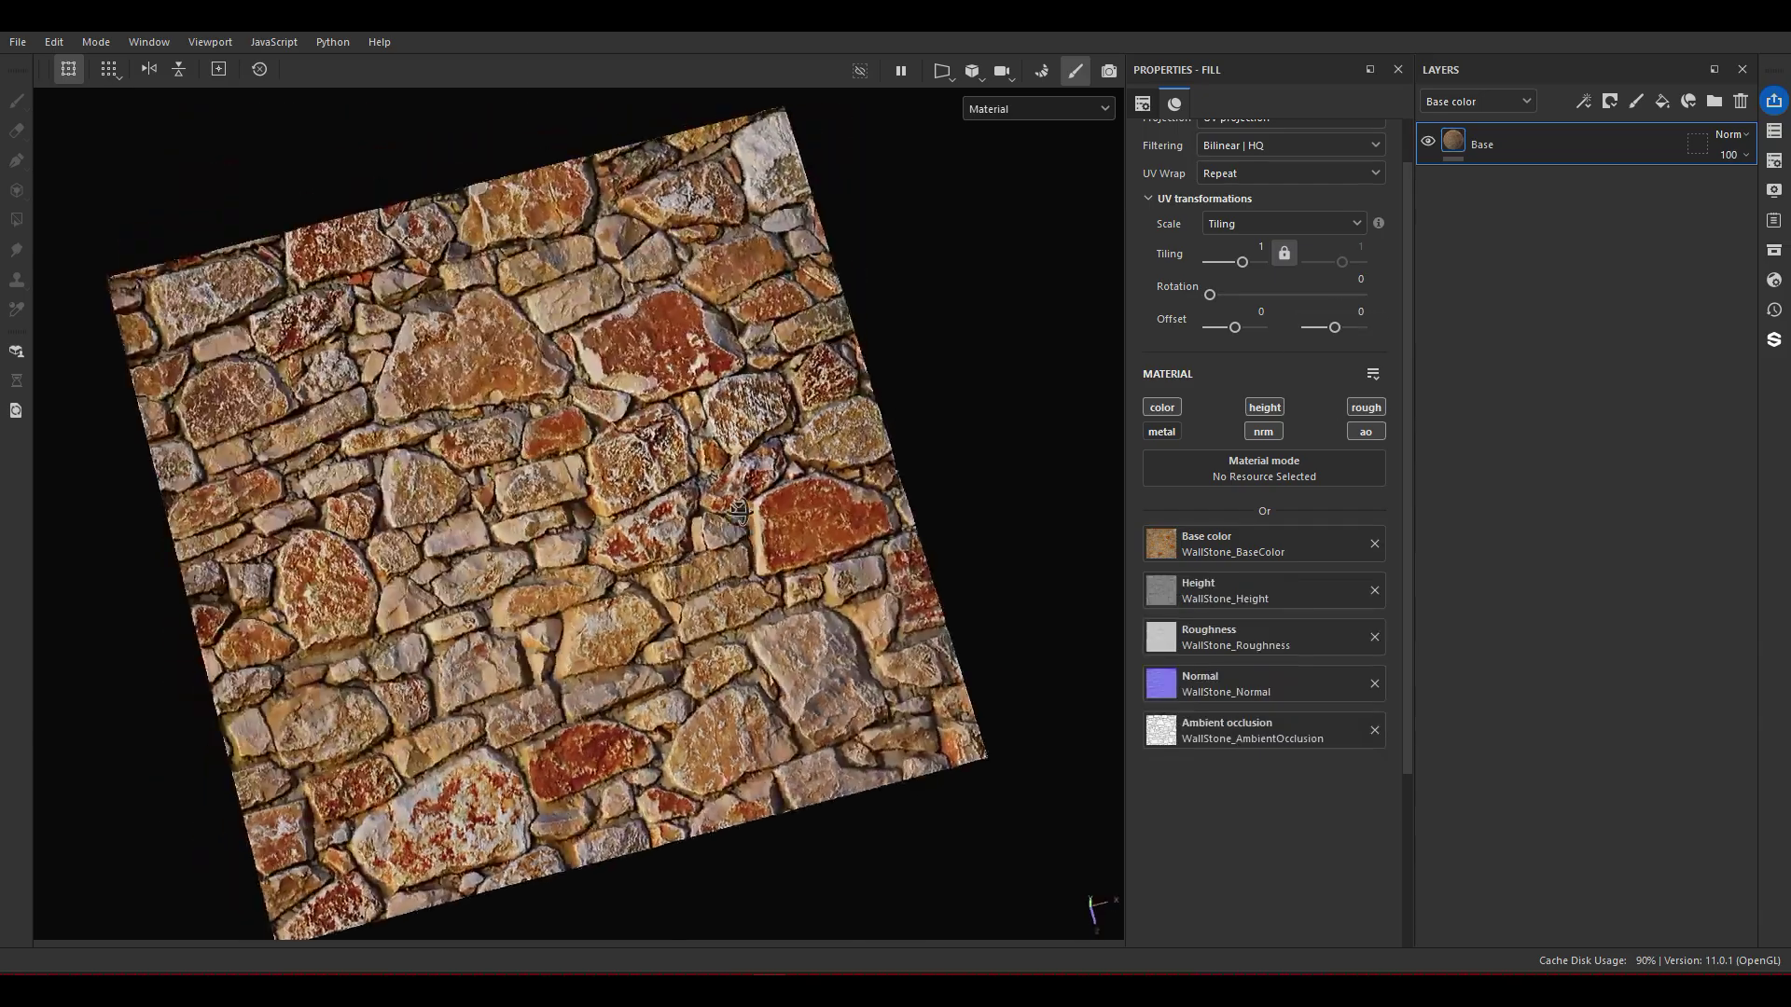
scroll(607, 392, "up", 4)
left_click_drag(597, 522, 937, 388, "alt")
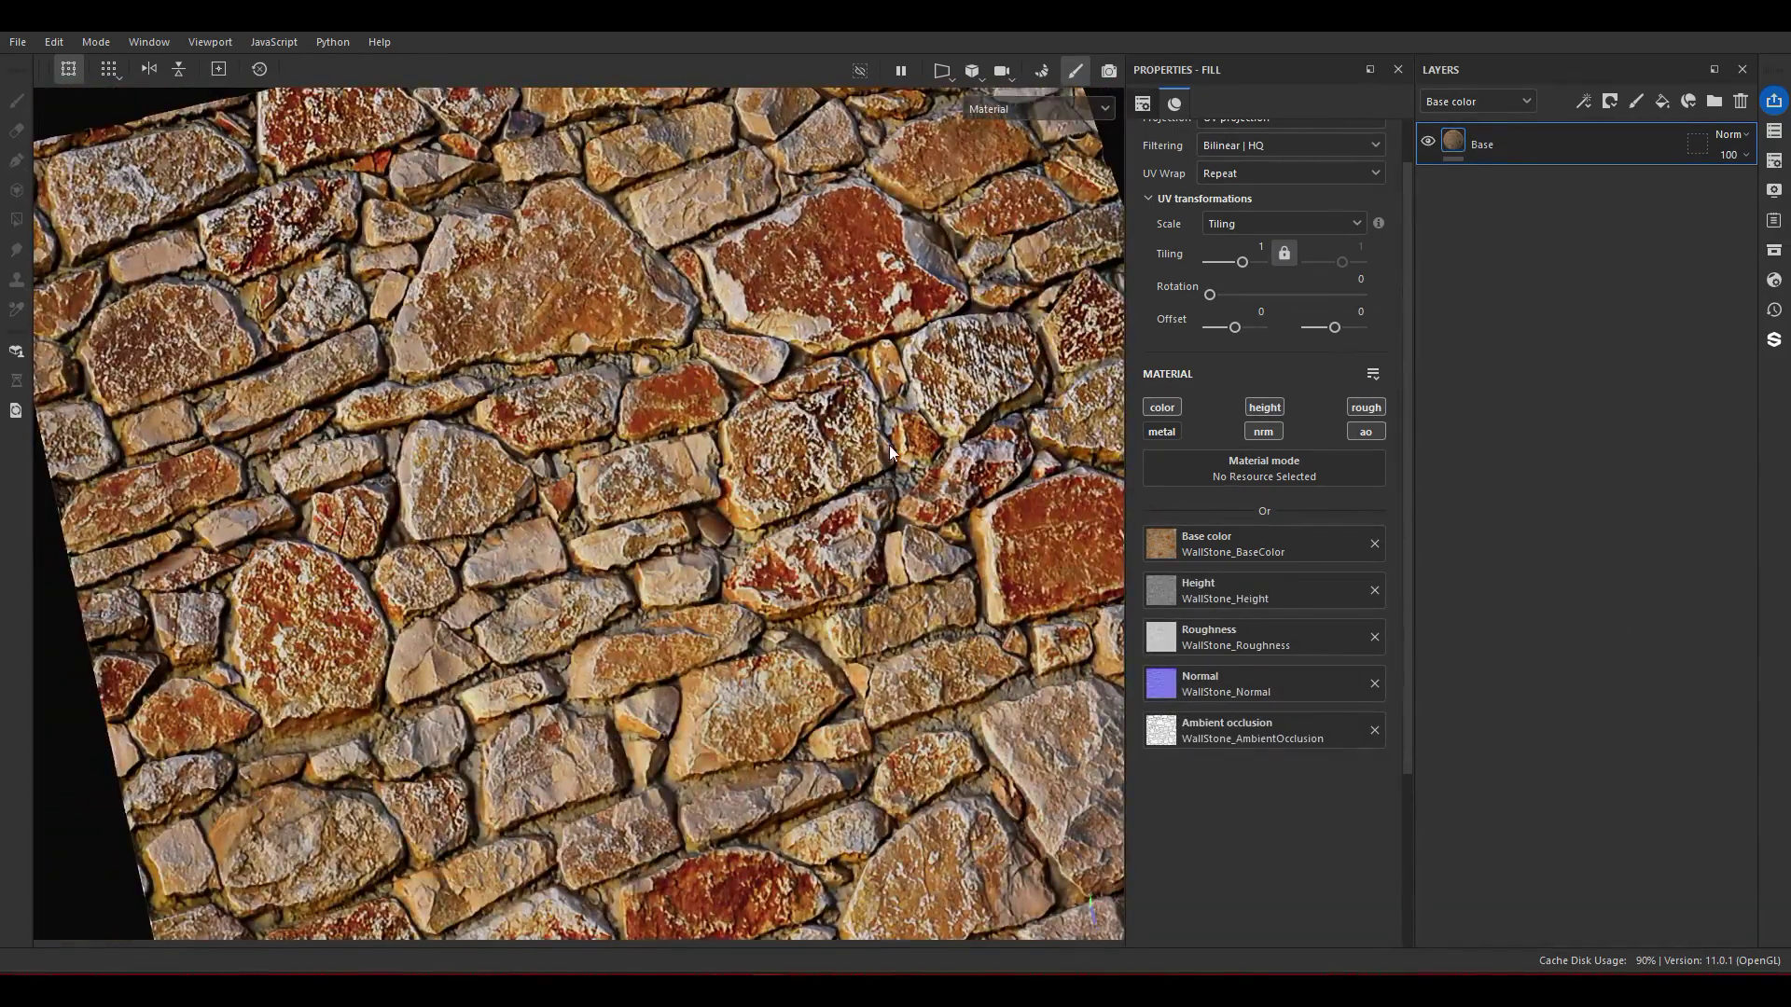
Set both UV offset values of the Base layer to 0.5 and inspect the seams across the plane's middle
key("f")
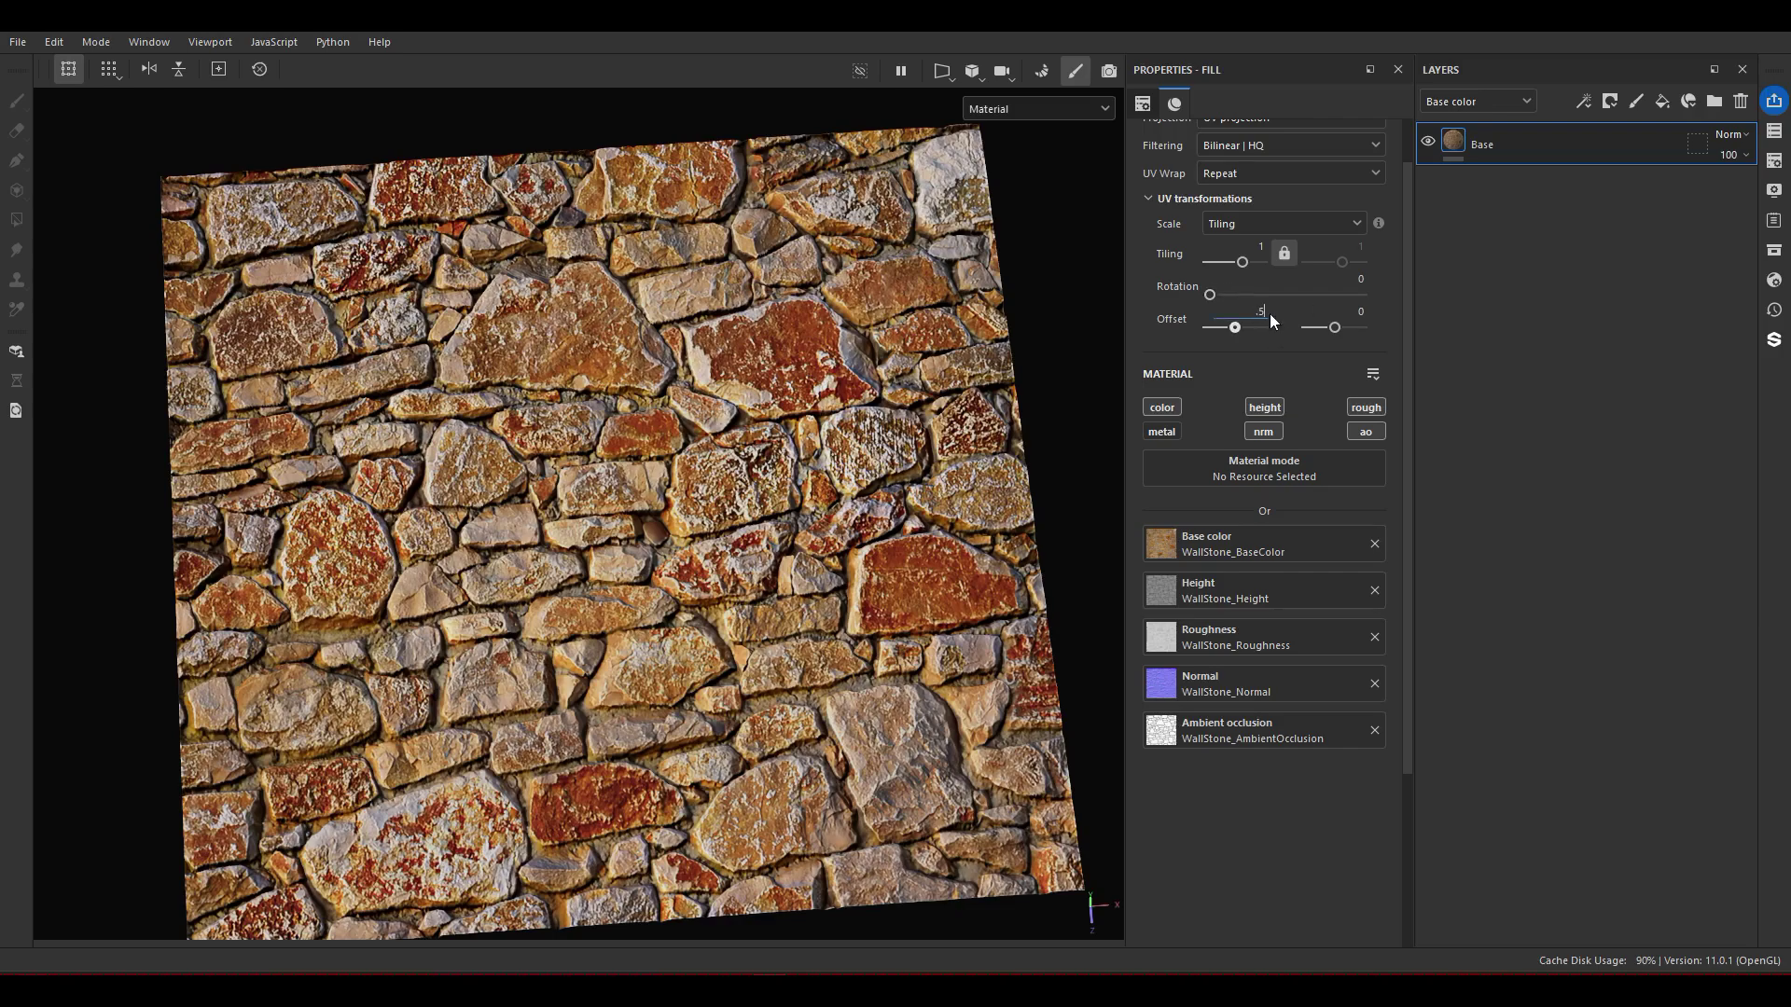
key("Return")
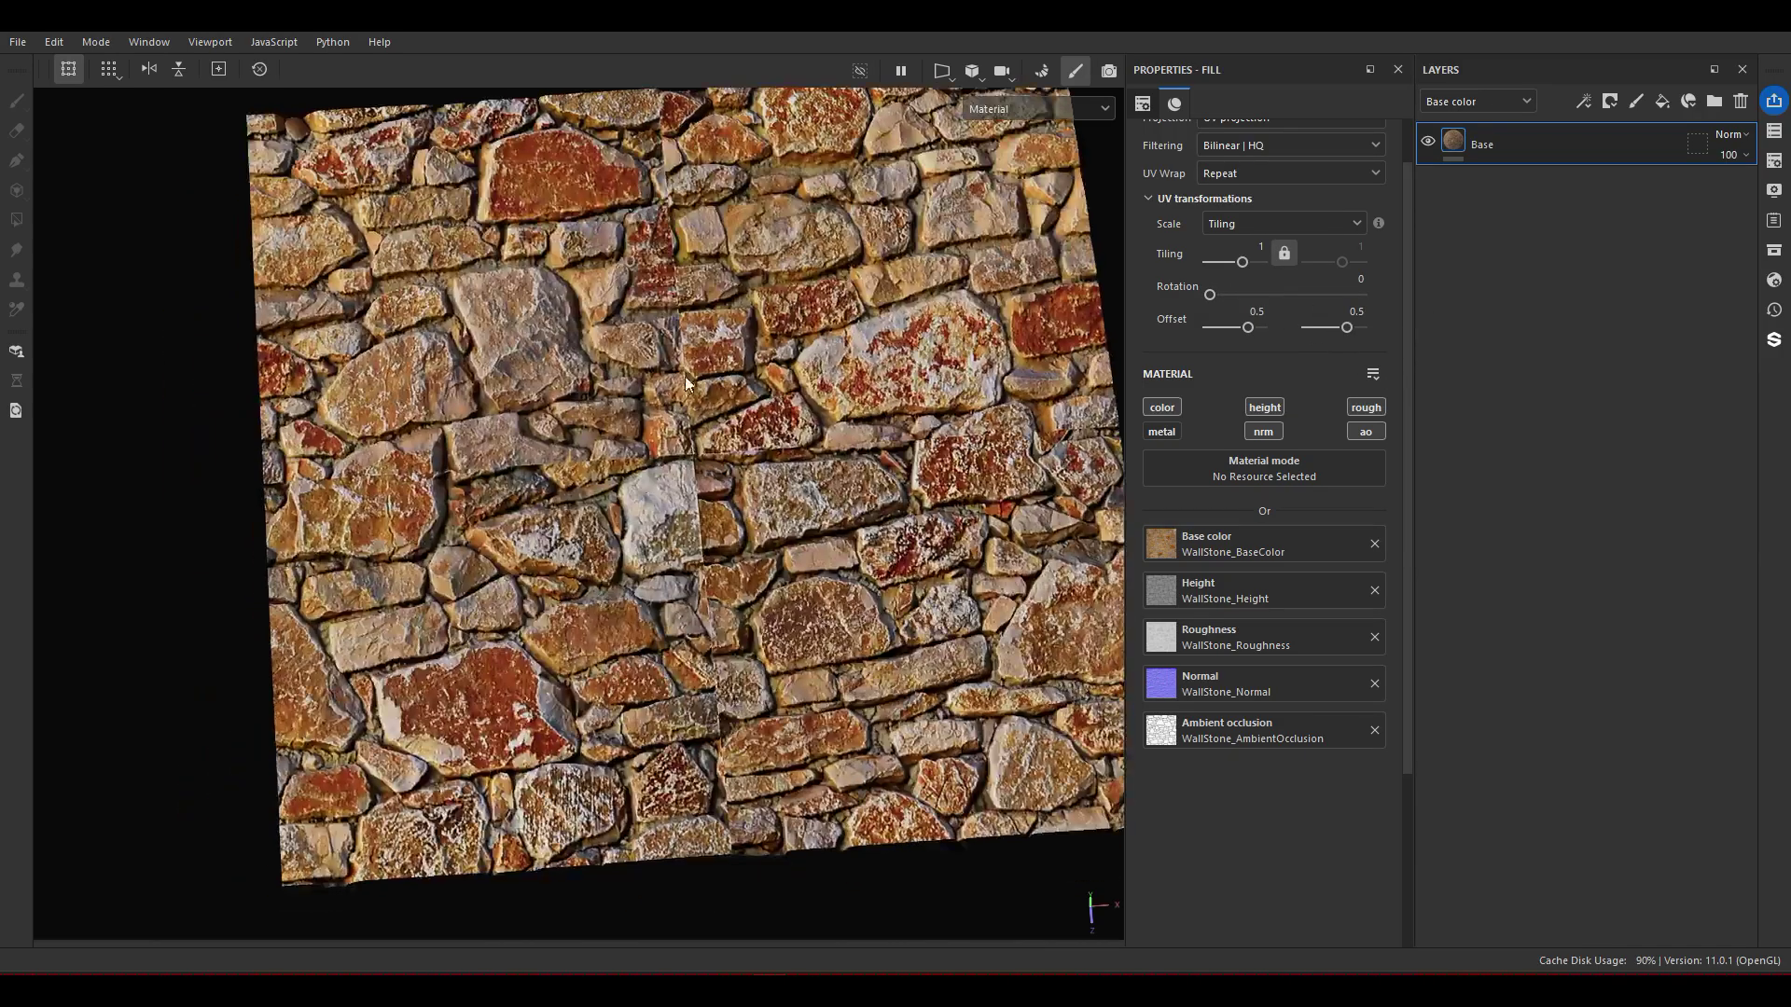
left_click_drag(684, 374, 917, 339, "alt")
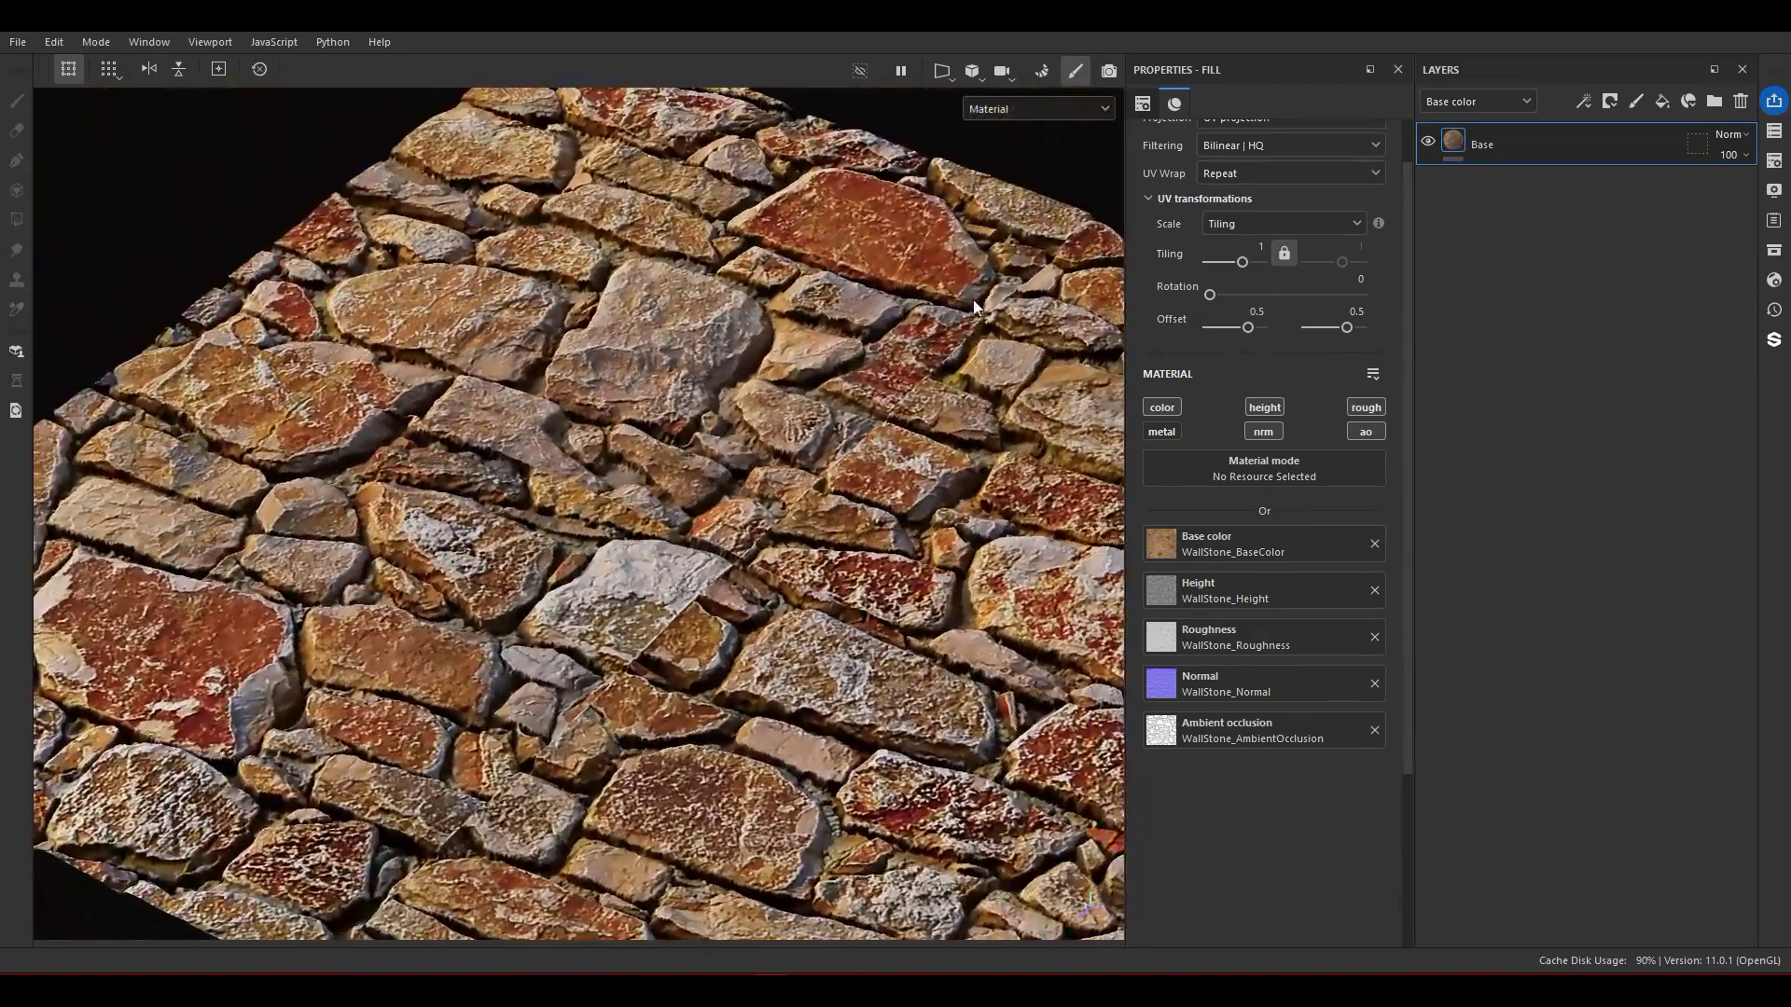
left_click_drag(623, 571, 609, 518, "alt")
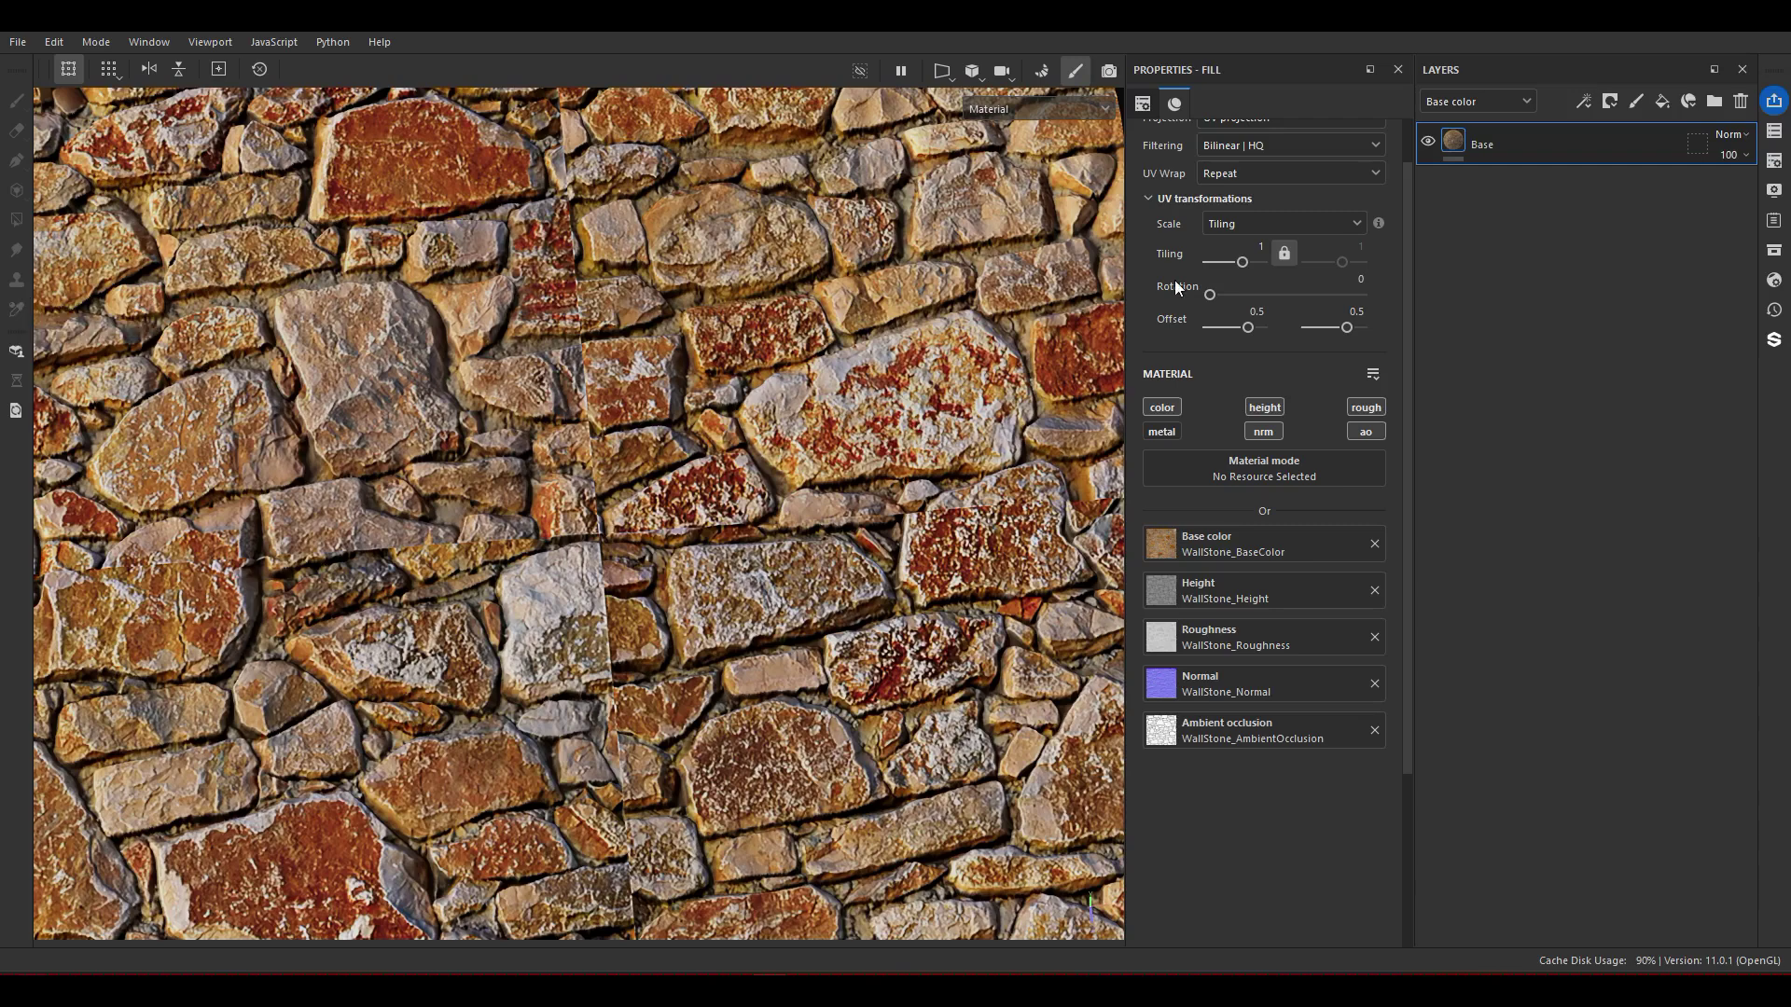
Add a paint layer named Clone above Base and activate the Clone tool
left_click(1635, 101)
type("C")
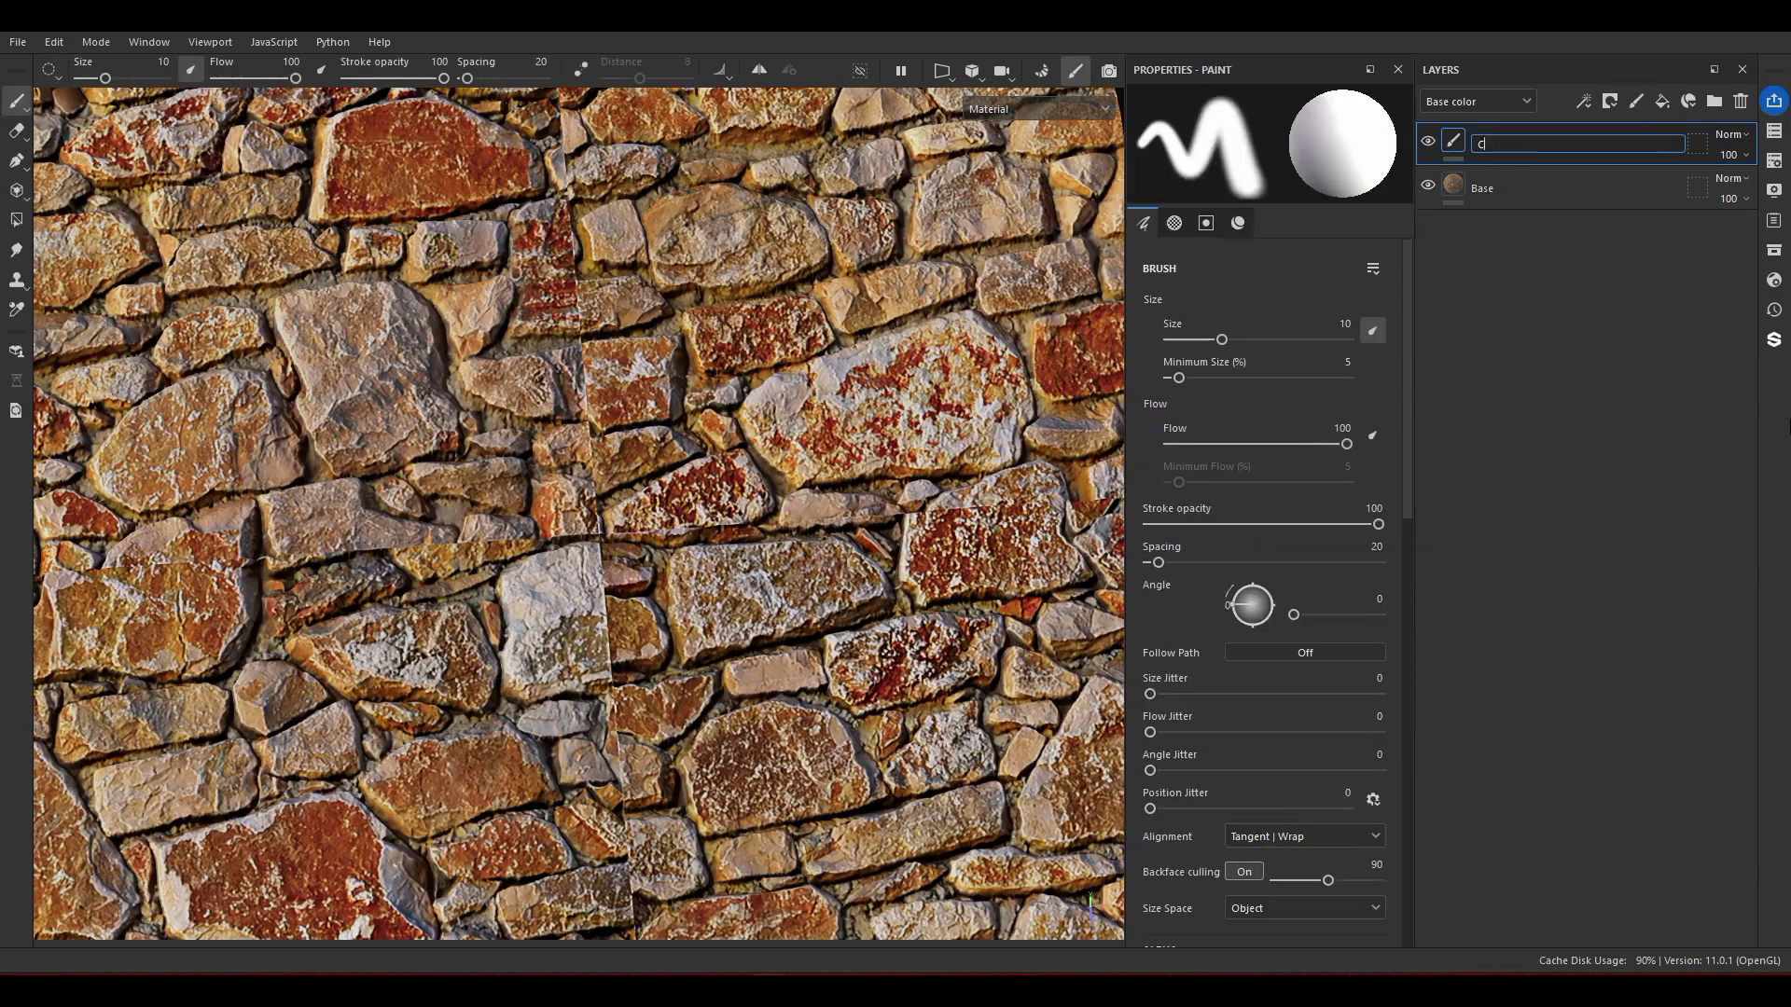
type("lone")
key("Return")
left_click(16, 280)
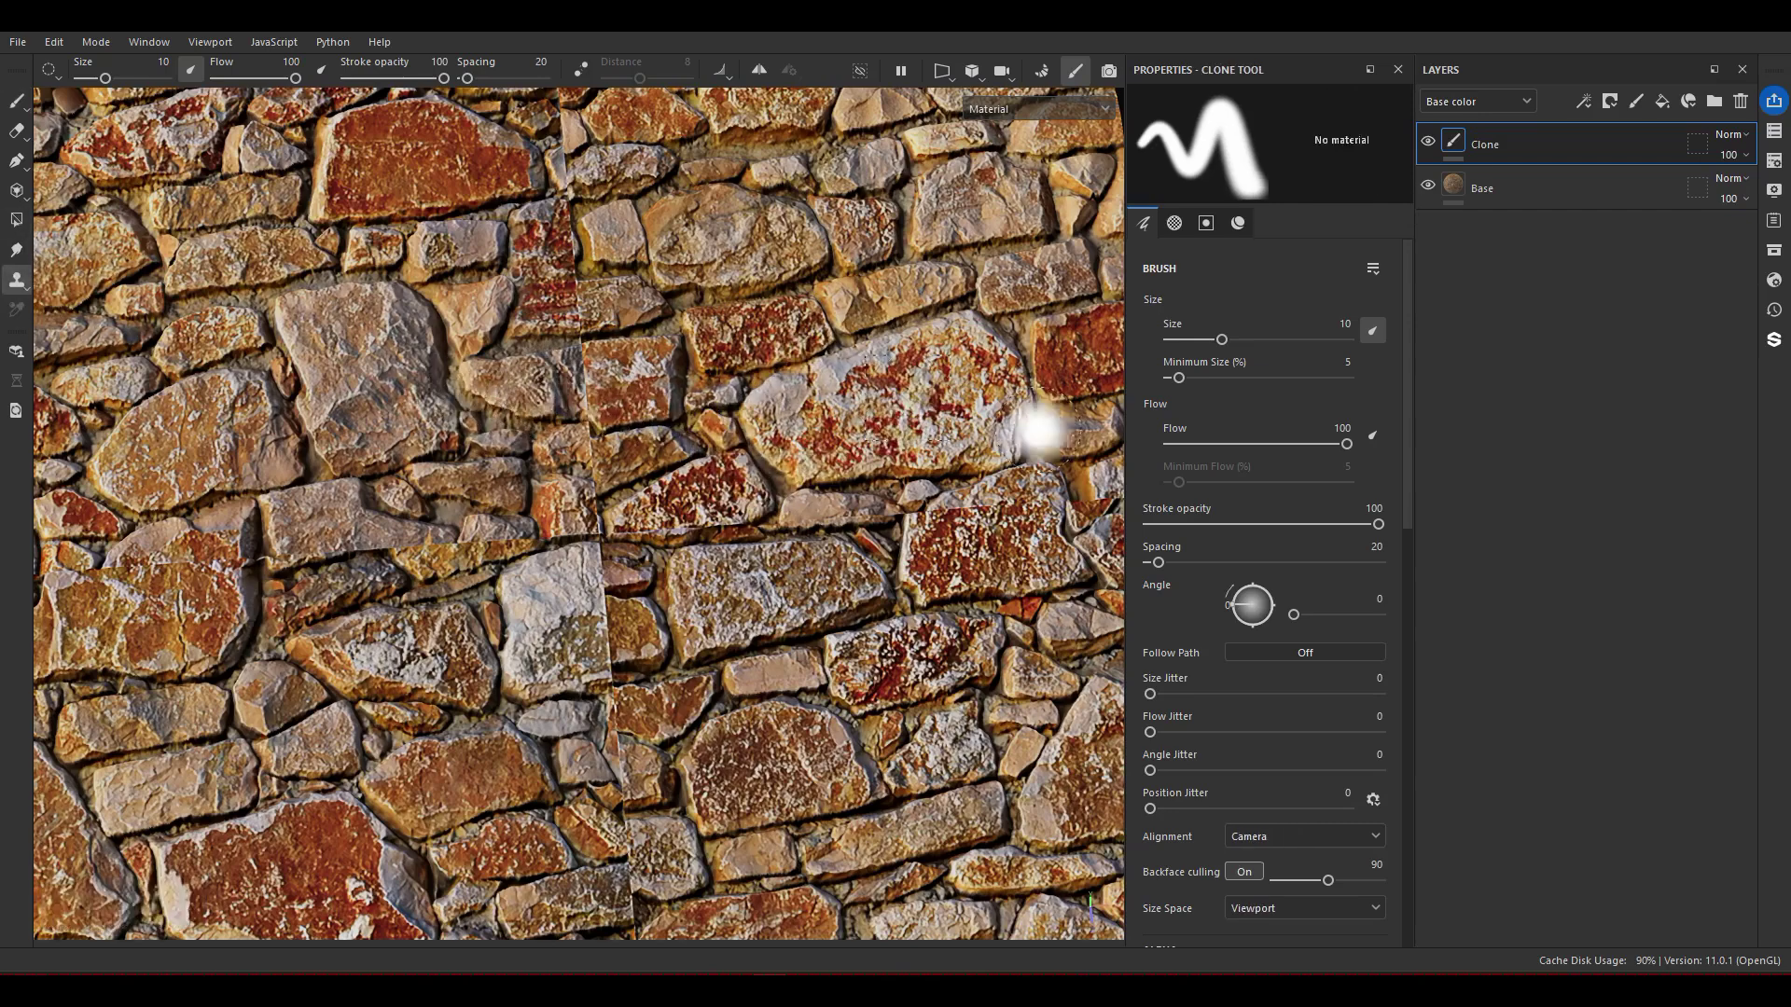
Set the Clone layer's blending mode to Passthrough
left_click_drag(869, 562, 708, 535, "alt")
right_click_drag(708, 535, 698, 580, "alt")
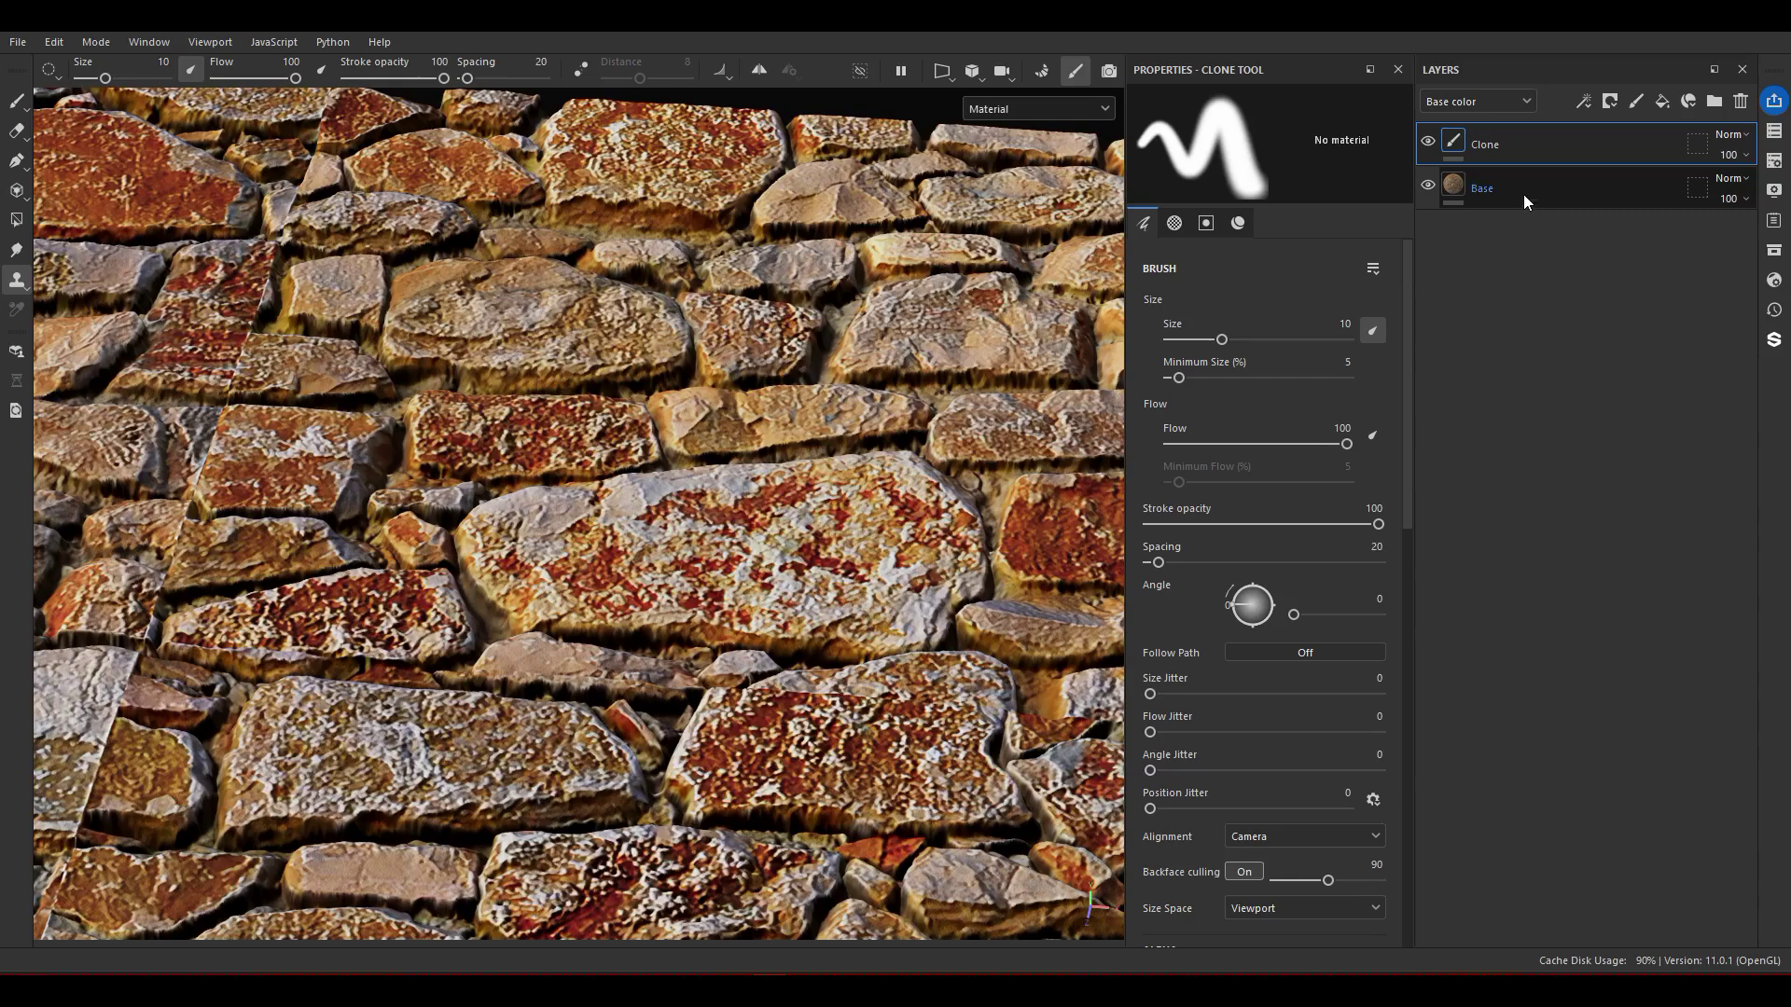
left_click(1731, 136)
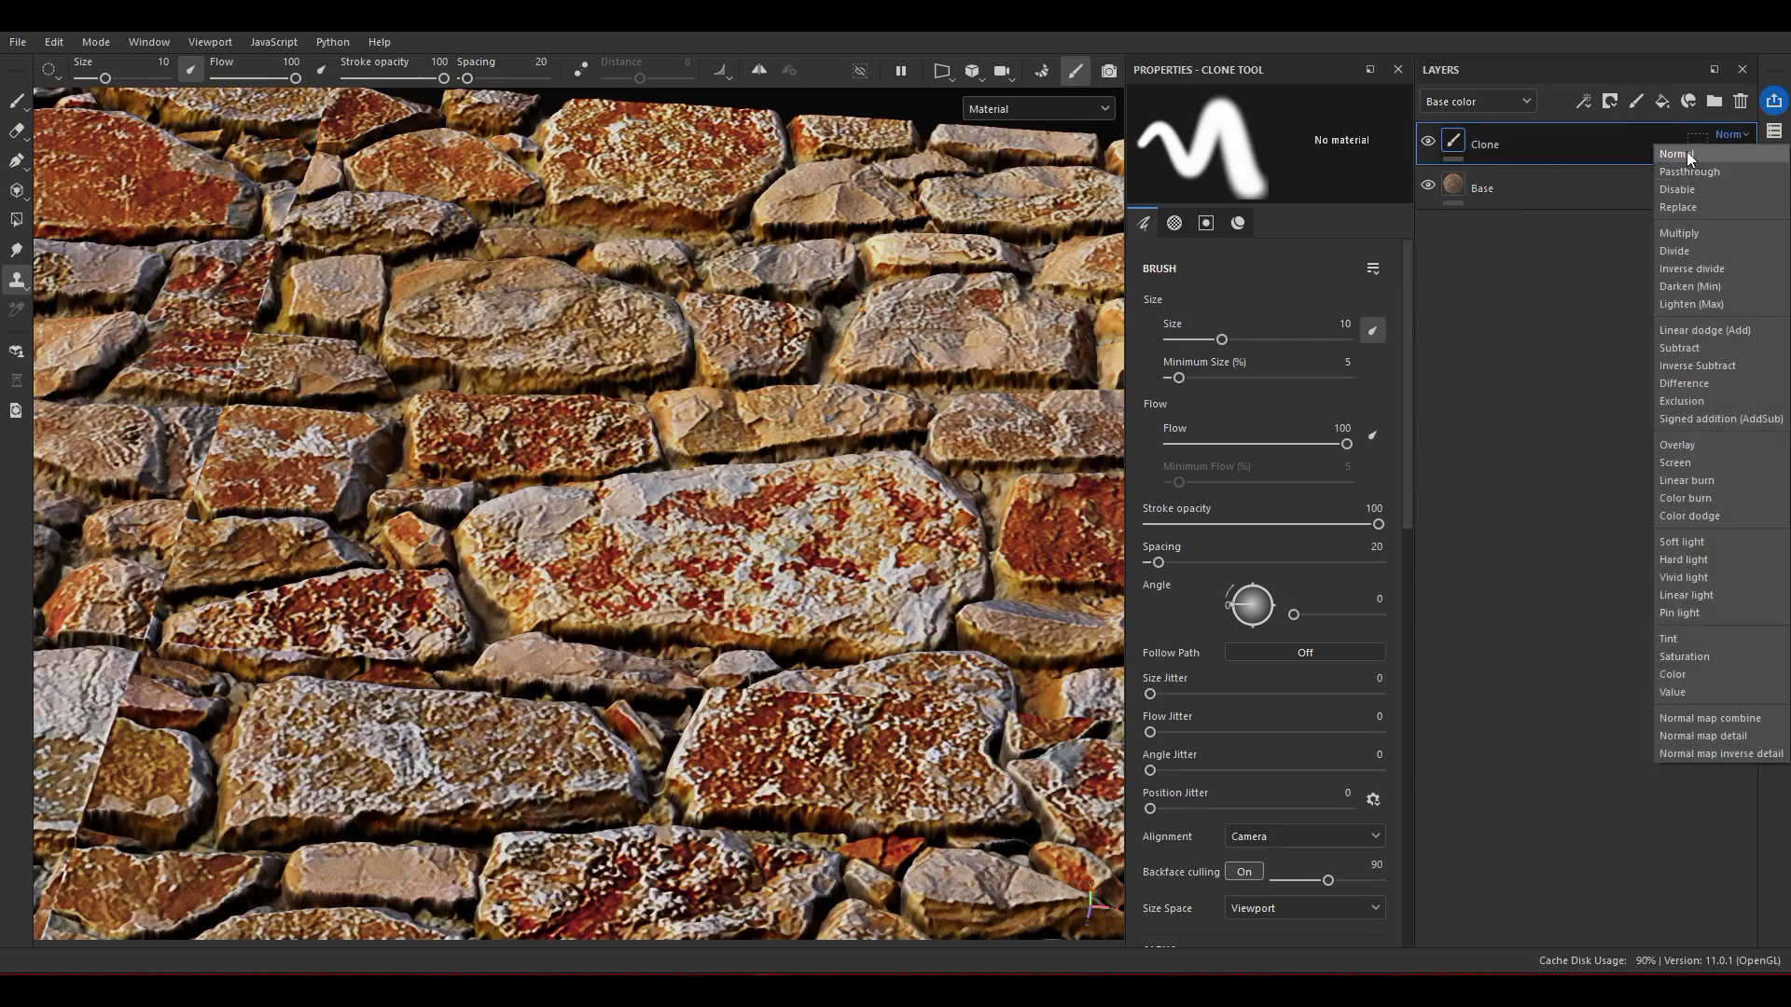
left_click(1690, 171)
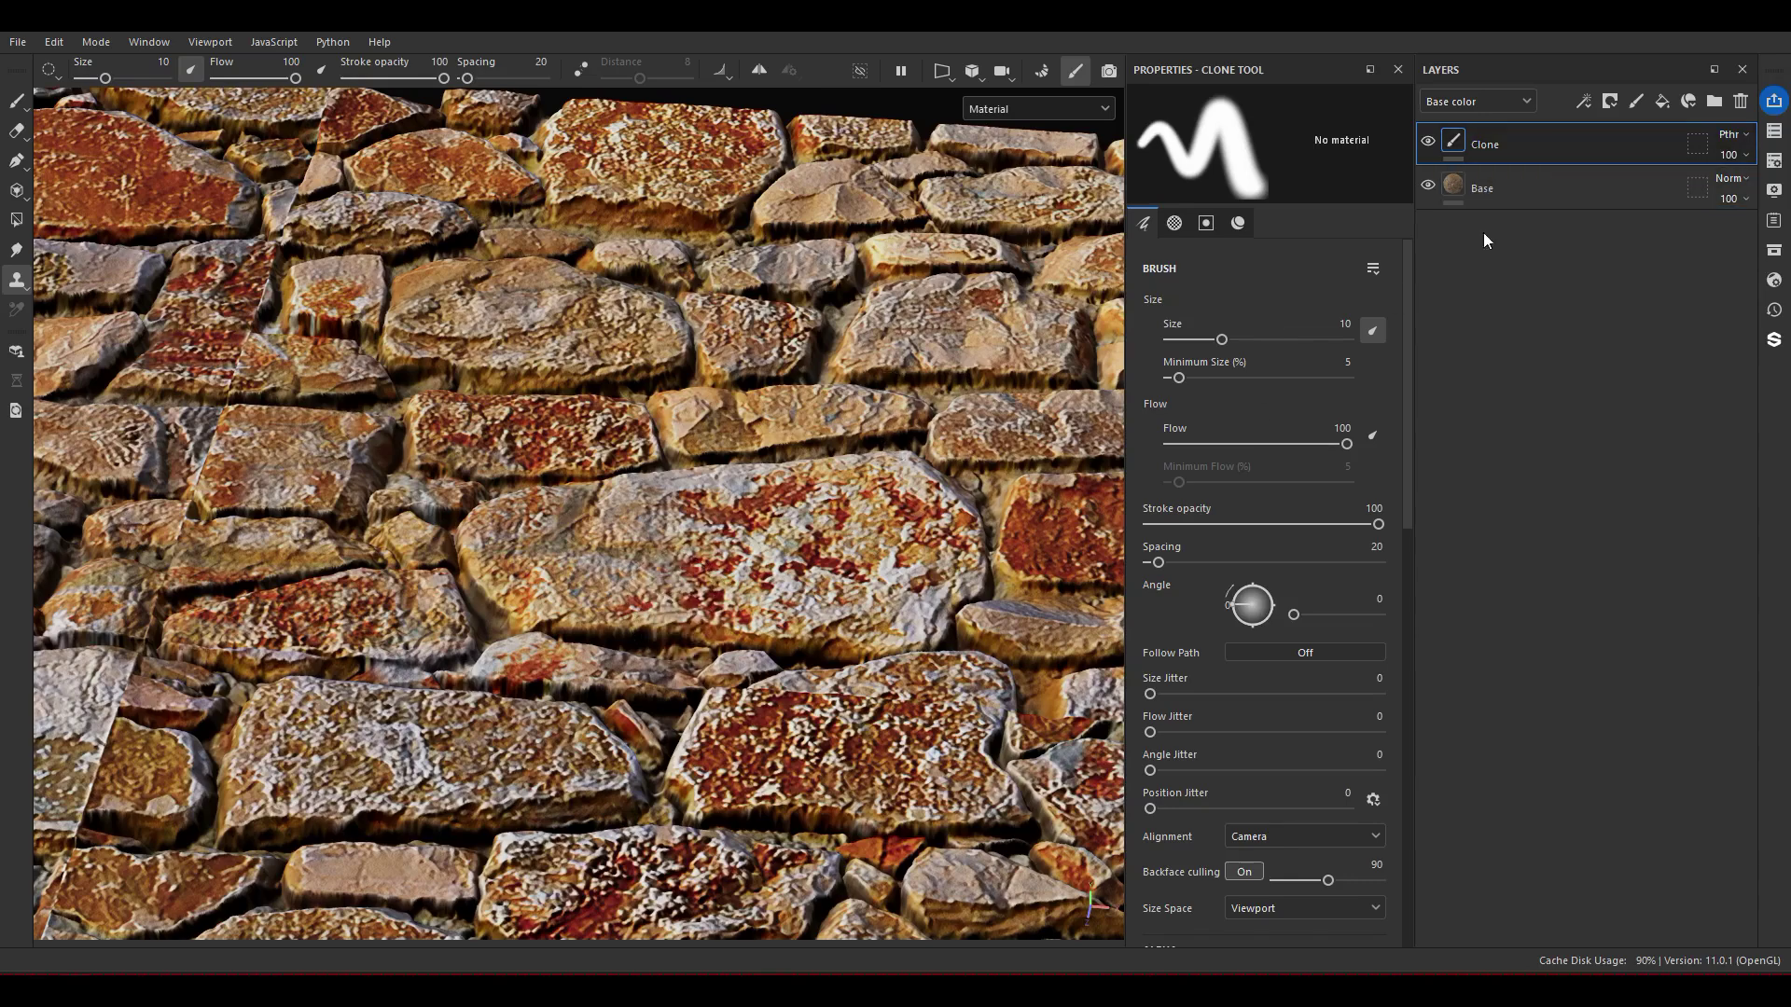
Clone stone detail over the seam and neighbouring stones, first in the material view and also in the Base color view
left_click_drag(648, 667, 280, 699)
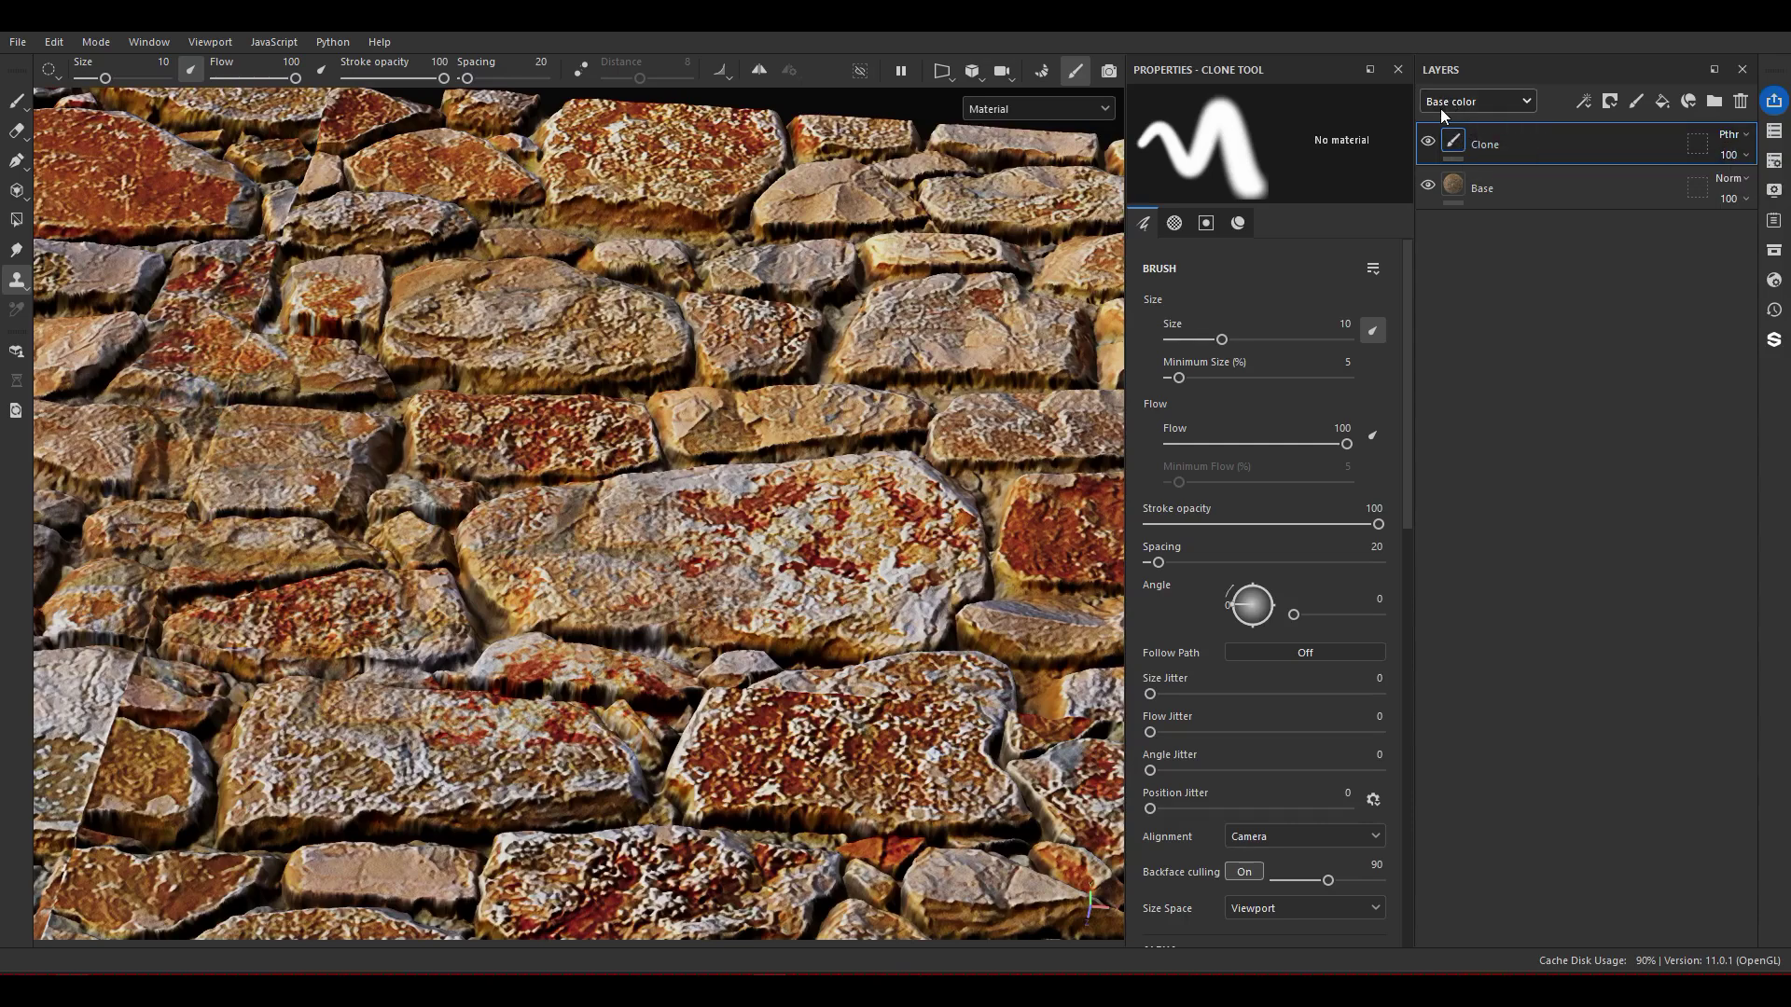
key("c")
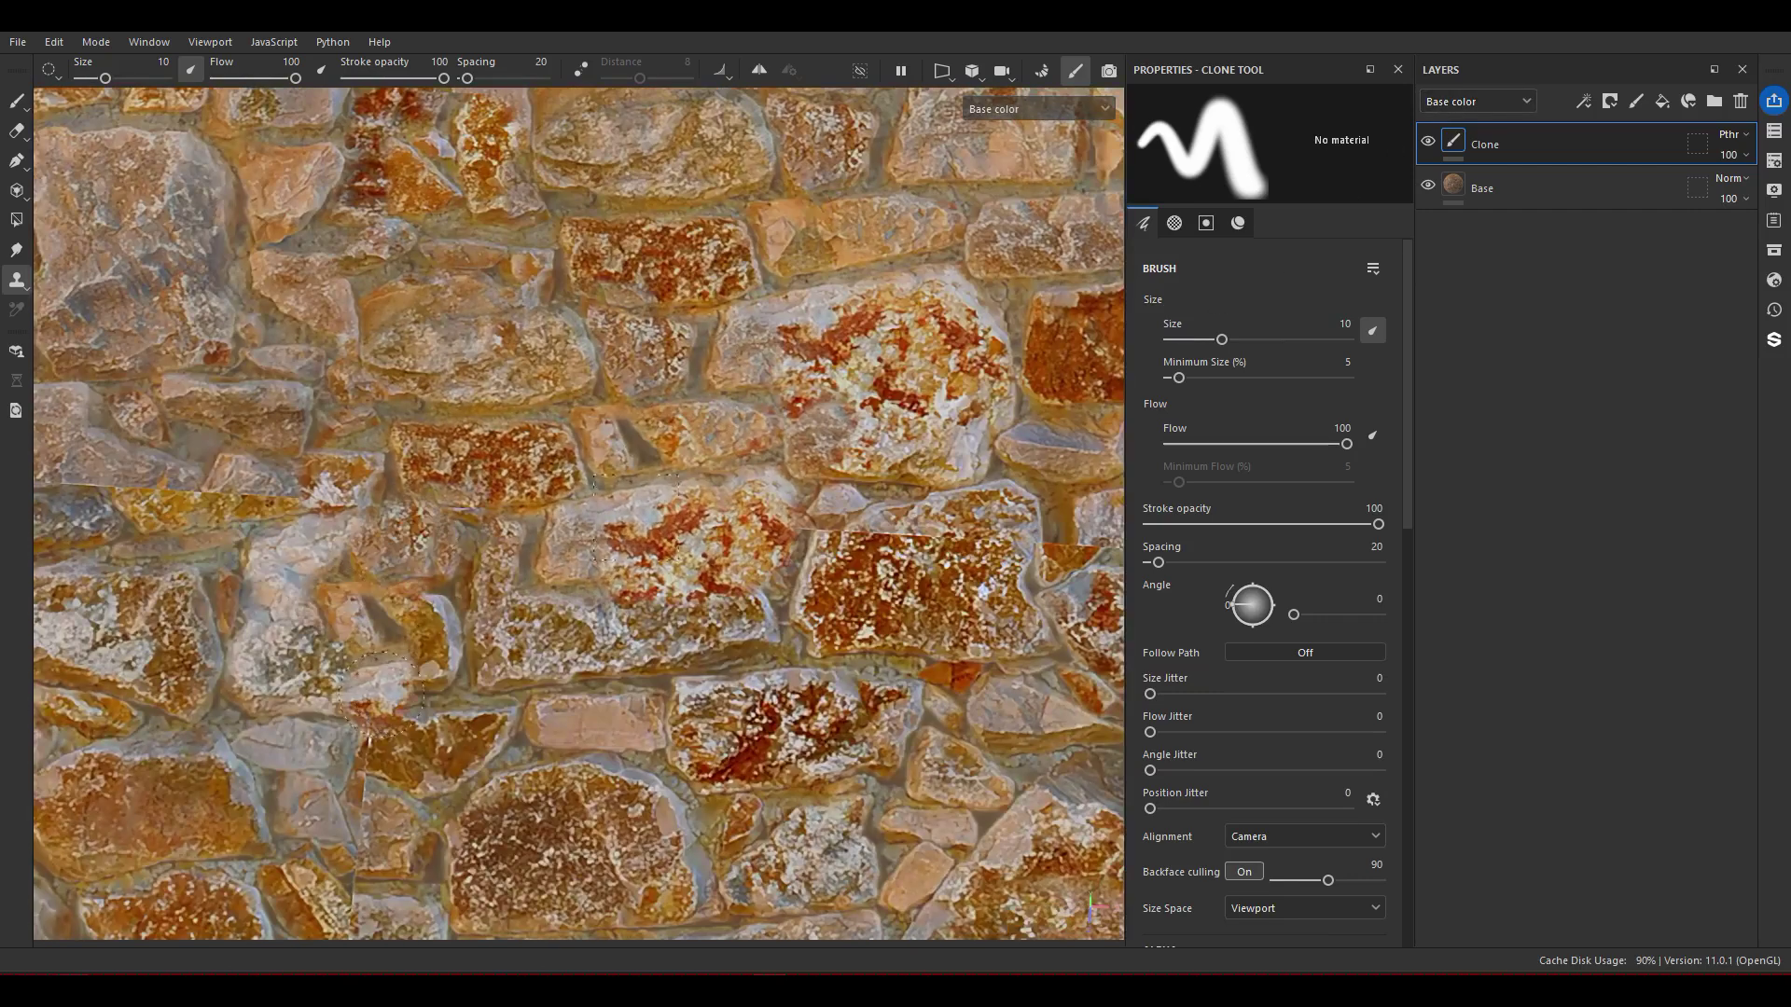
mouse_move(277, 658)
left_mouse_down()
mouse_move(312, 524)
mouse_move(429, 745)
mouse_move(294, 786)
mouse_move(369, 833)
left_mouse_up()
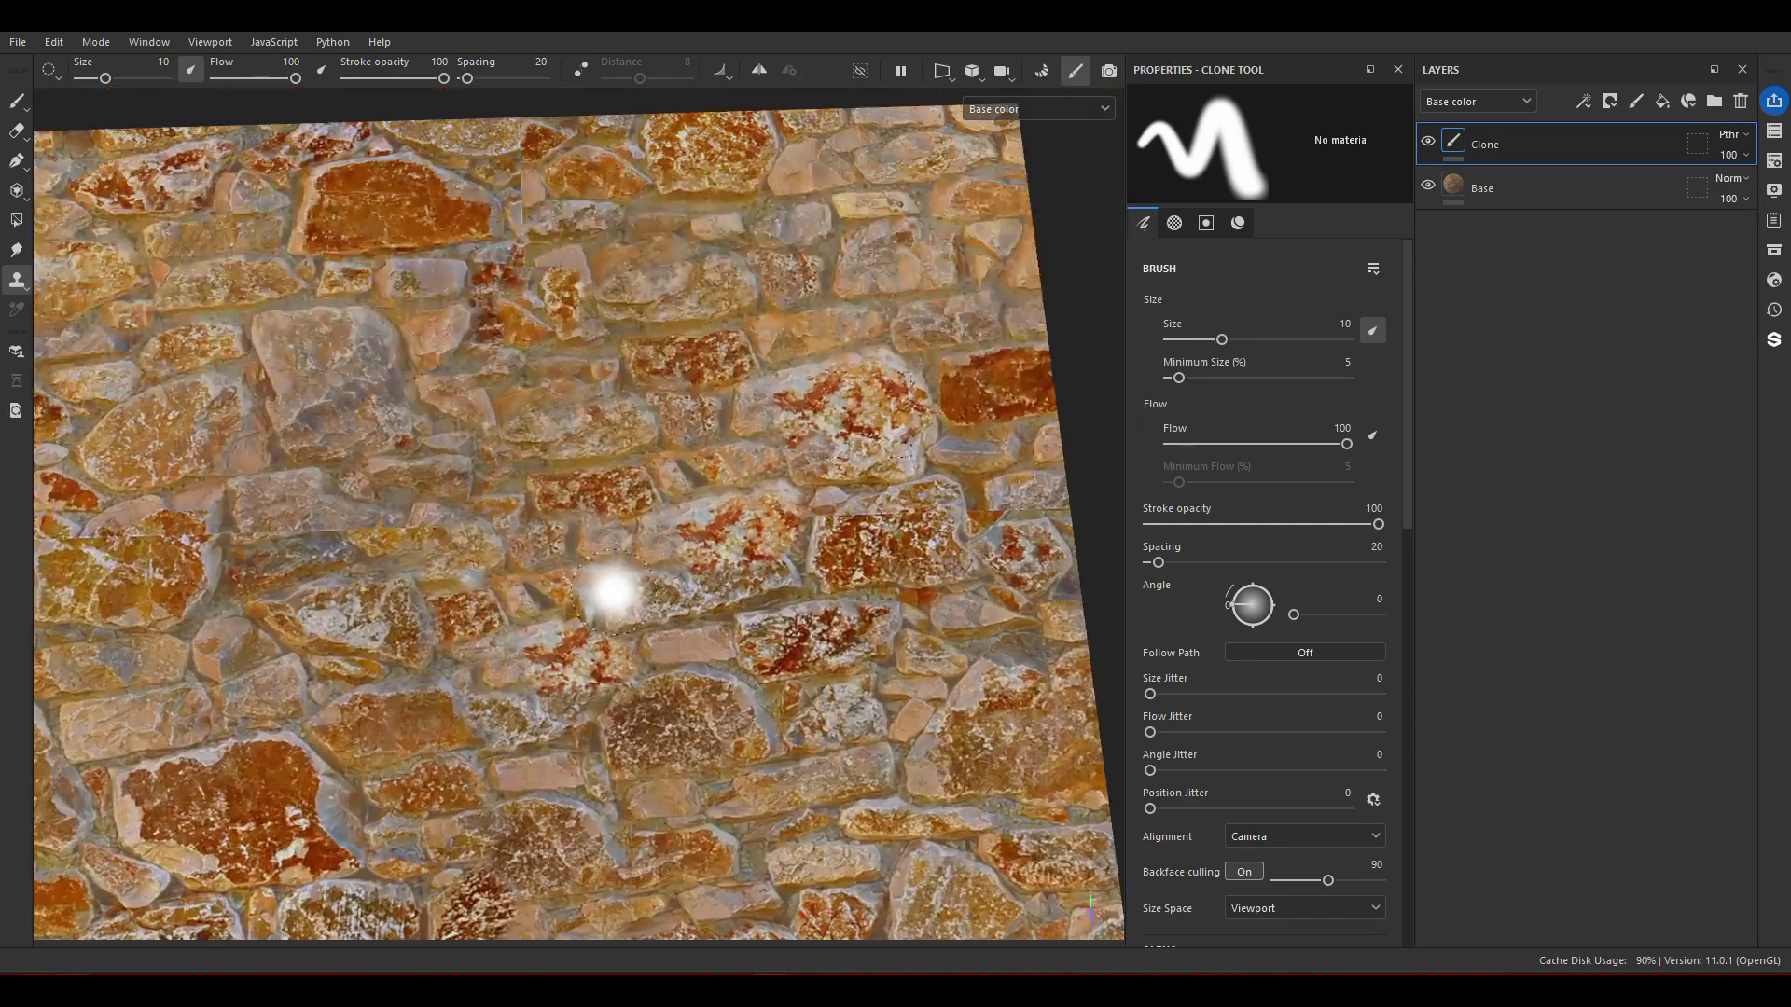
Cycle through the Height and following channel views, return to the material view and inspect the cloned areas on the whole plane
key("c")
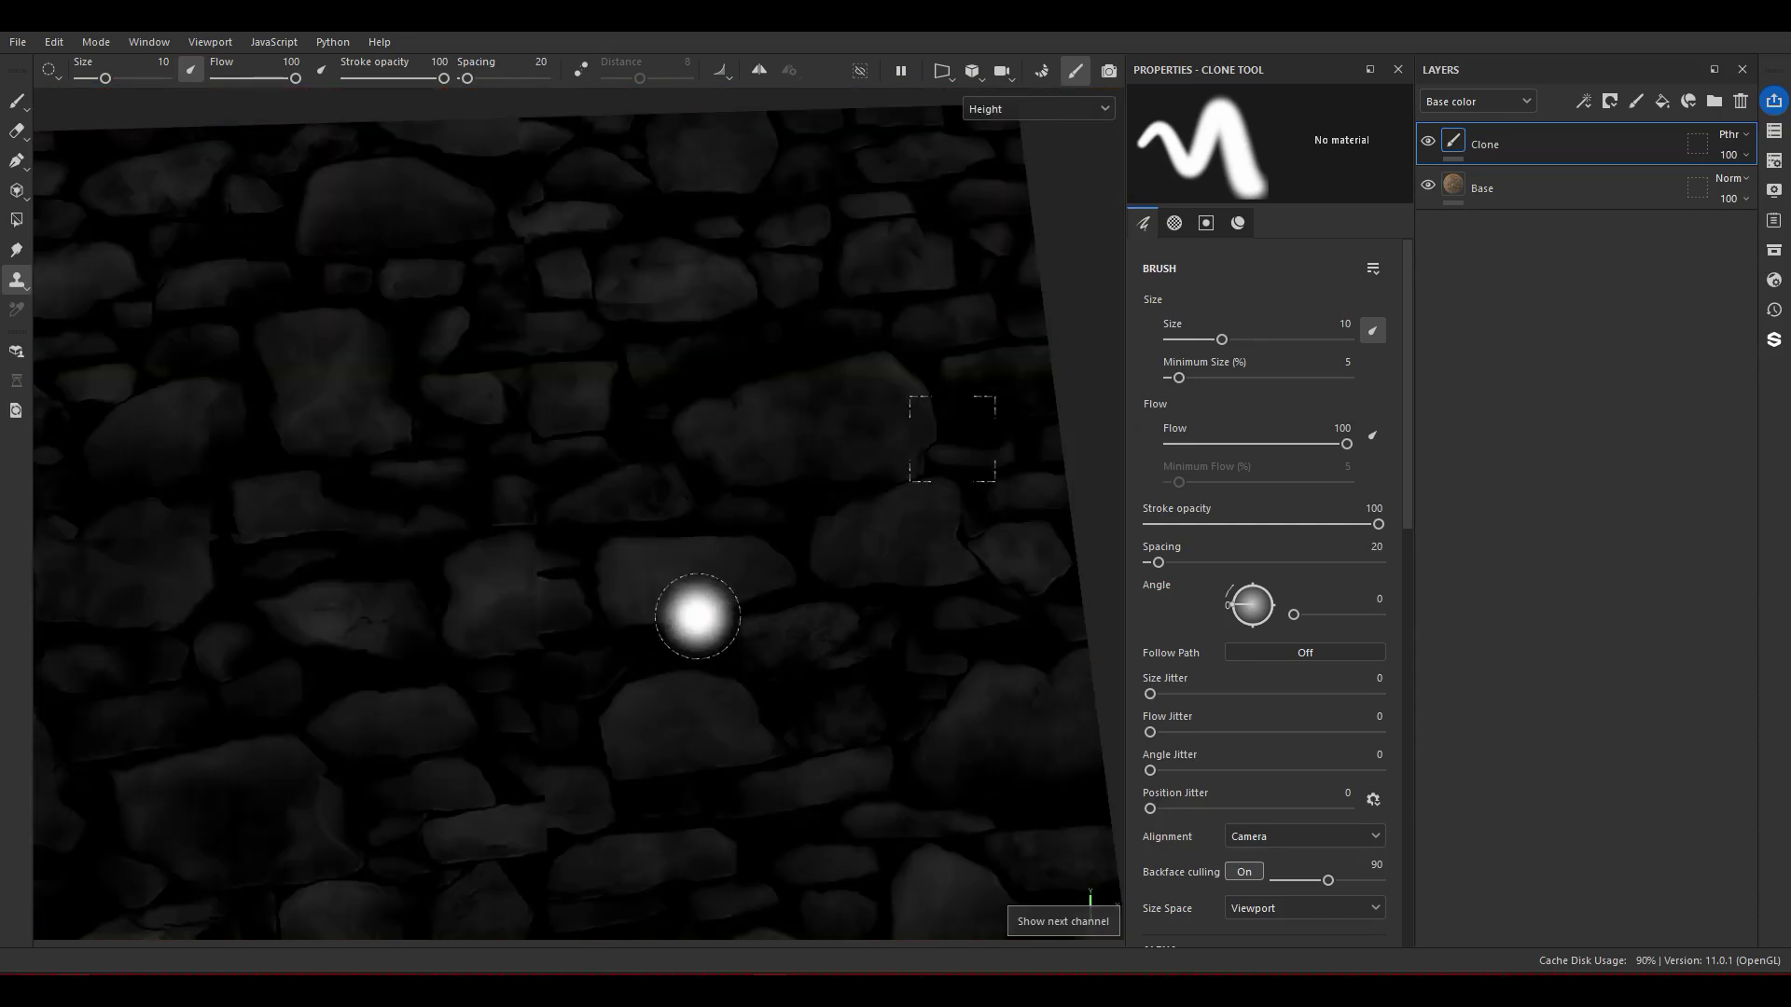
key("c")
key("c")
key("m")
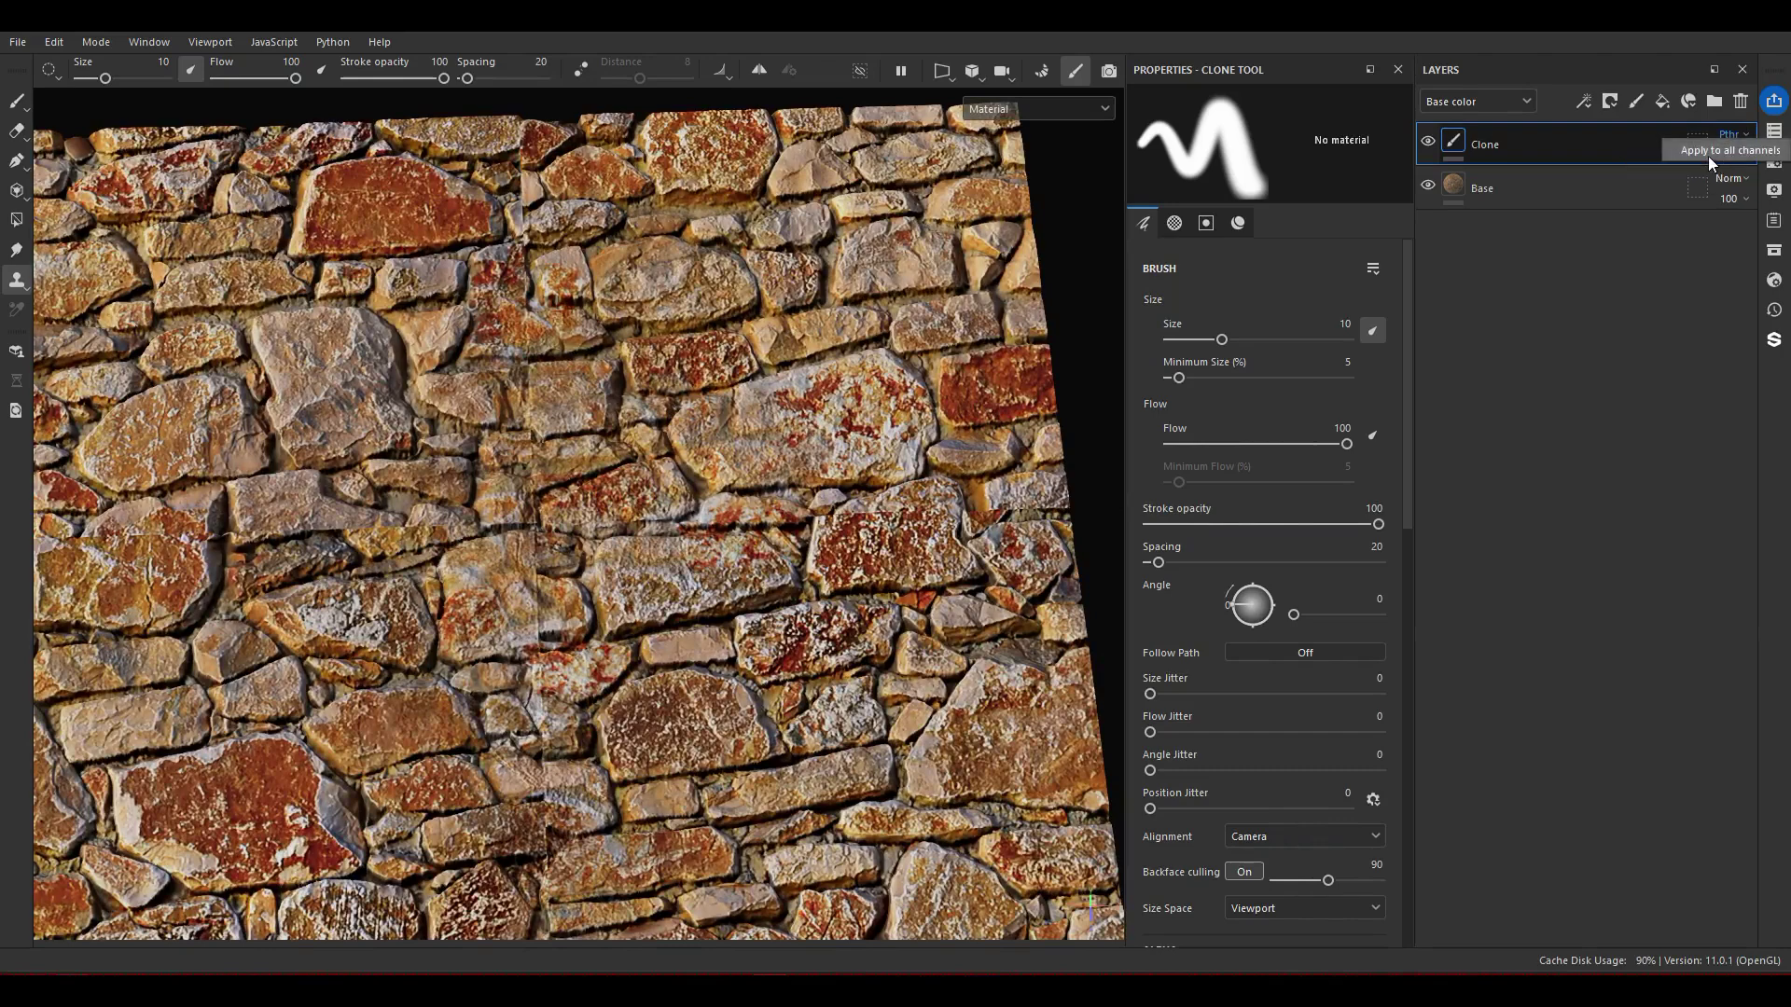
scroll(927, 512, "down", 3)
left_click_drag(896, 509, 802, 579, "alt")
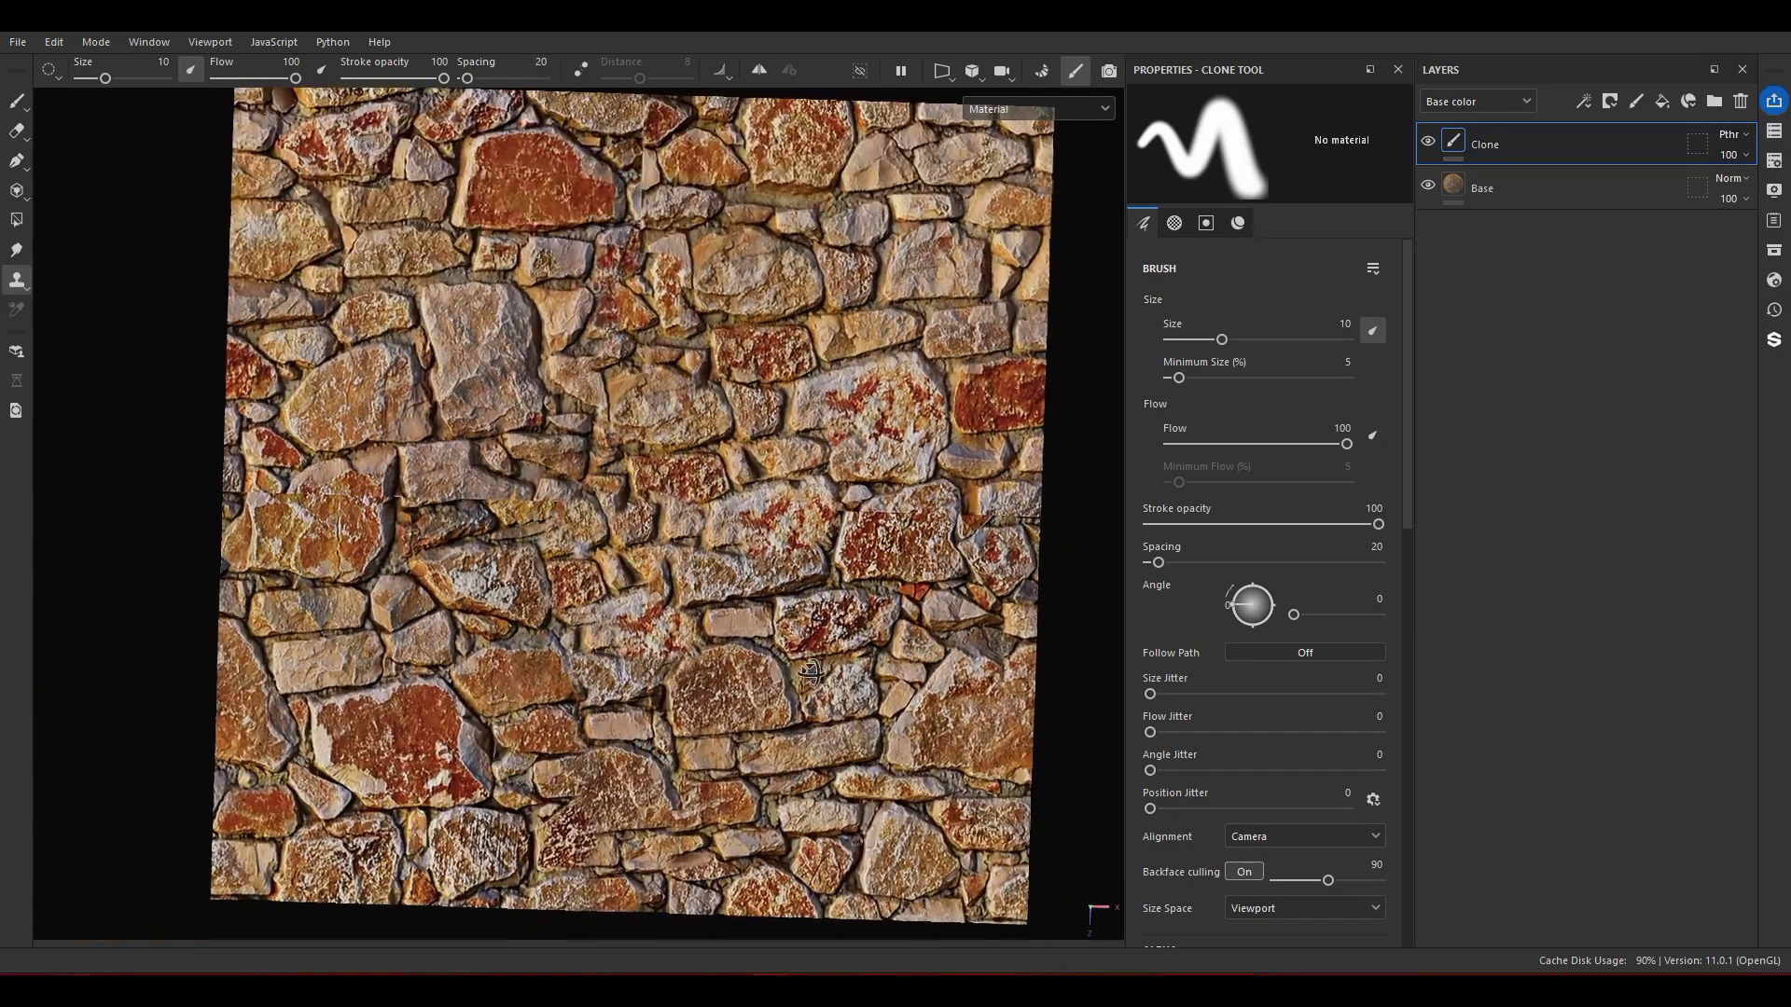
Clone stone detail over the remaining seam marks in the lower and upper parts of the wall
scroll(530, 451, "up", 3)
left_click_drag(447, 501, 110, 513)
scroll(386, 575, "down", 3)
middle_click_drag(619, 659, 541, 467, "alt")
scroll(540, 604, "up", 3)
mouse_move(538, 606)
left_mouse_down()
mouse_move(495, 555)
mouse_move(410, 559)
mouse_move(578, 653)
mouse_move(662, 671)
left_mouse_up()
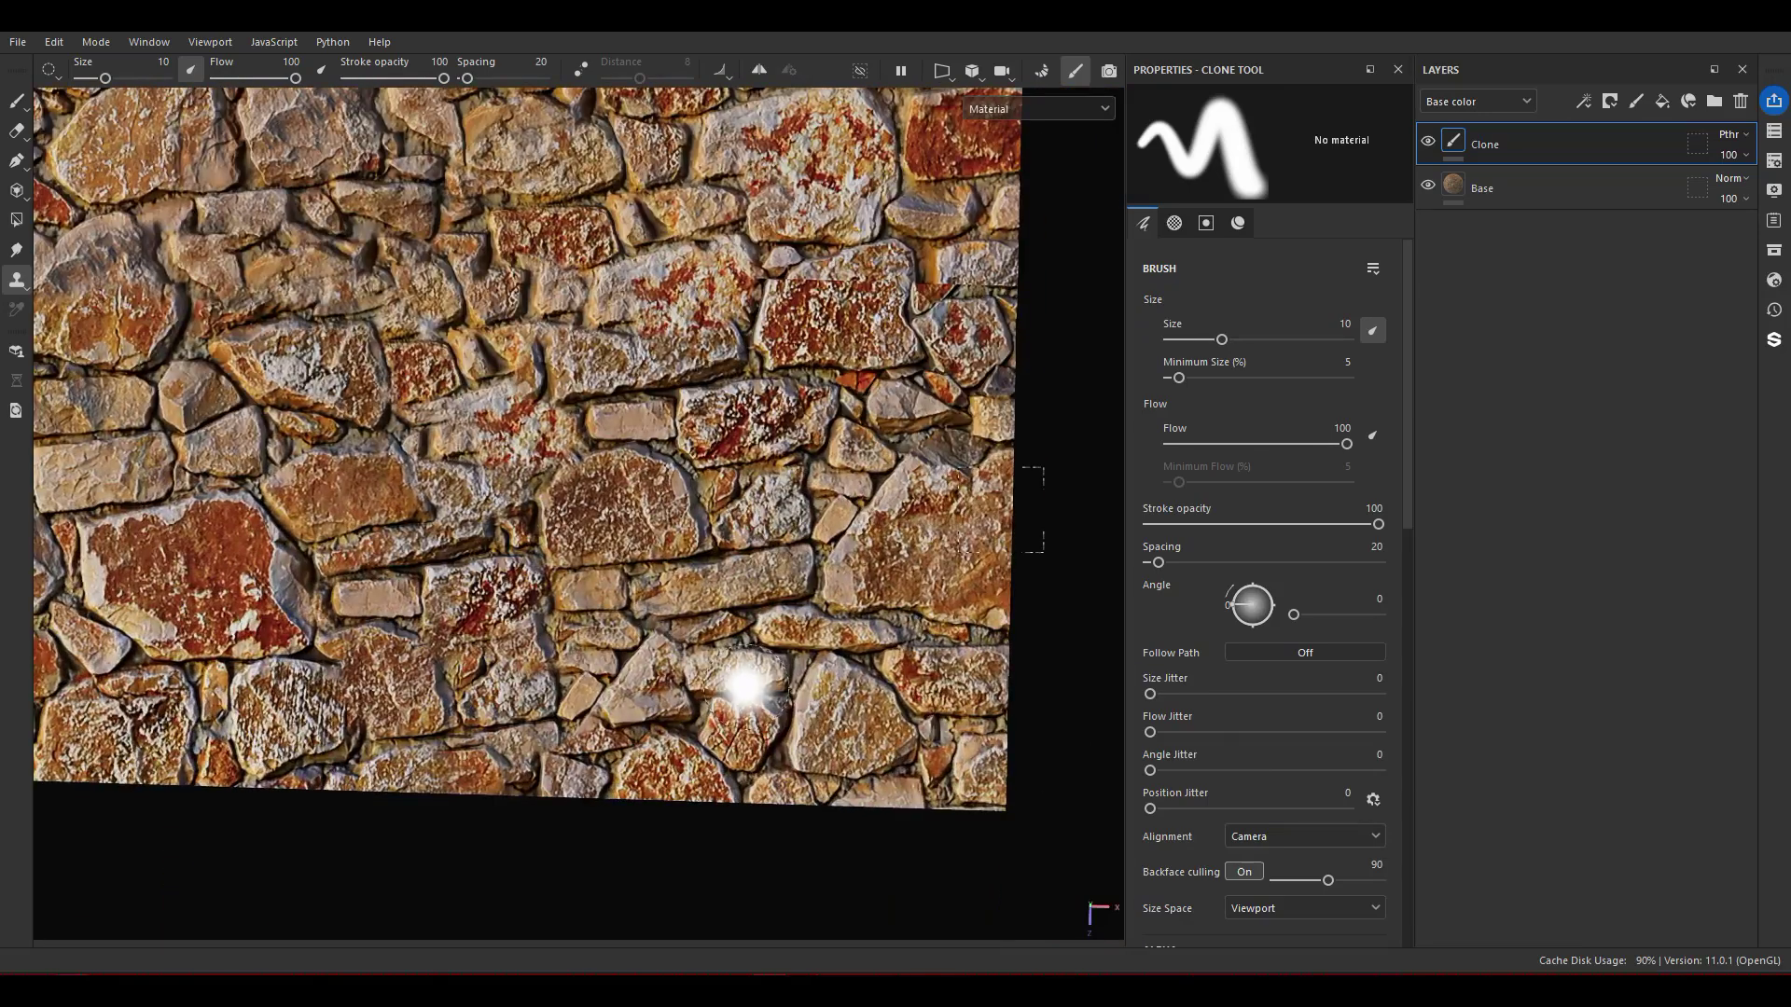
middle_click_drag(654, 126, 621, 548, "alt")
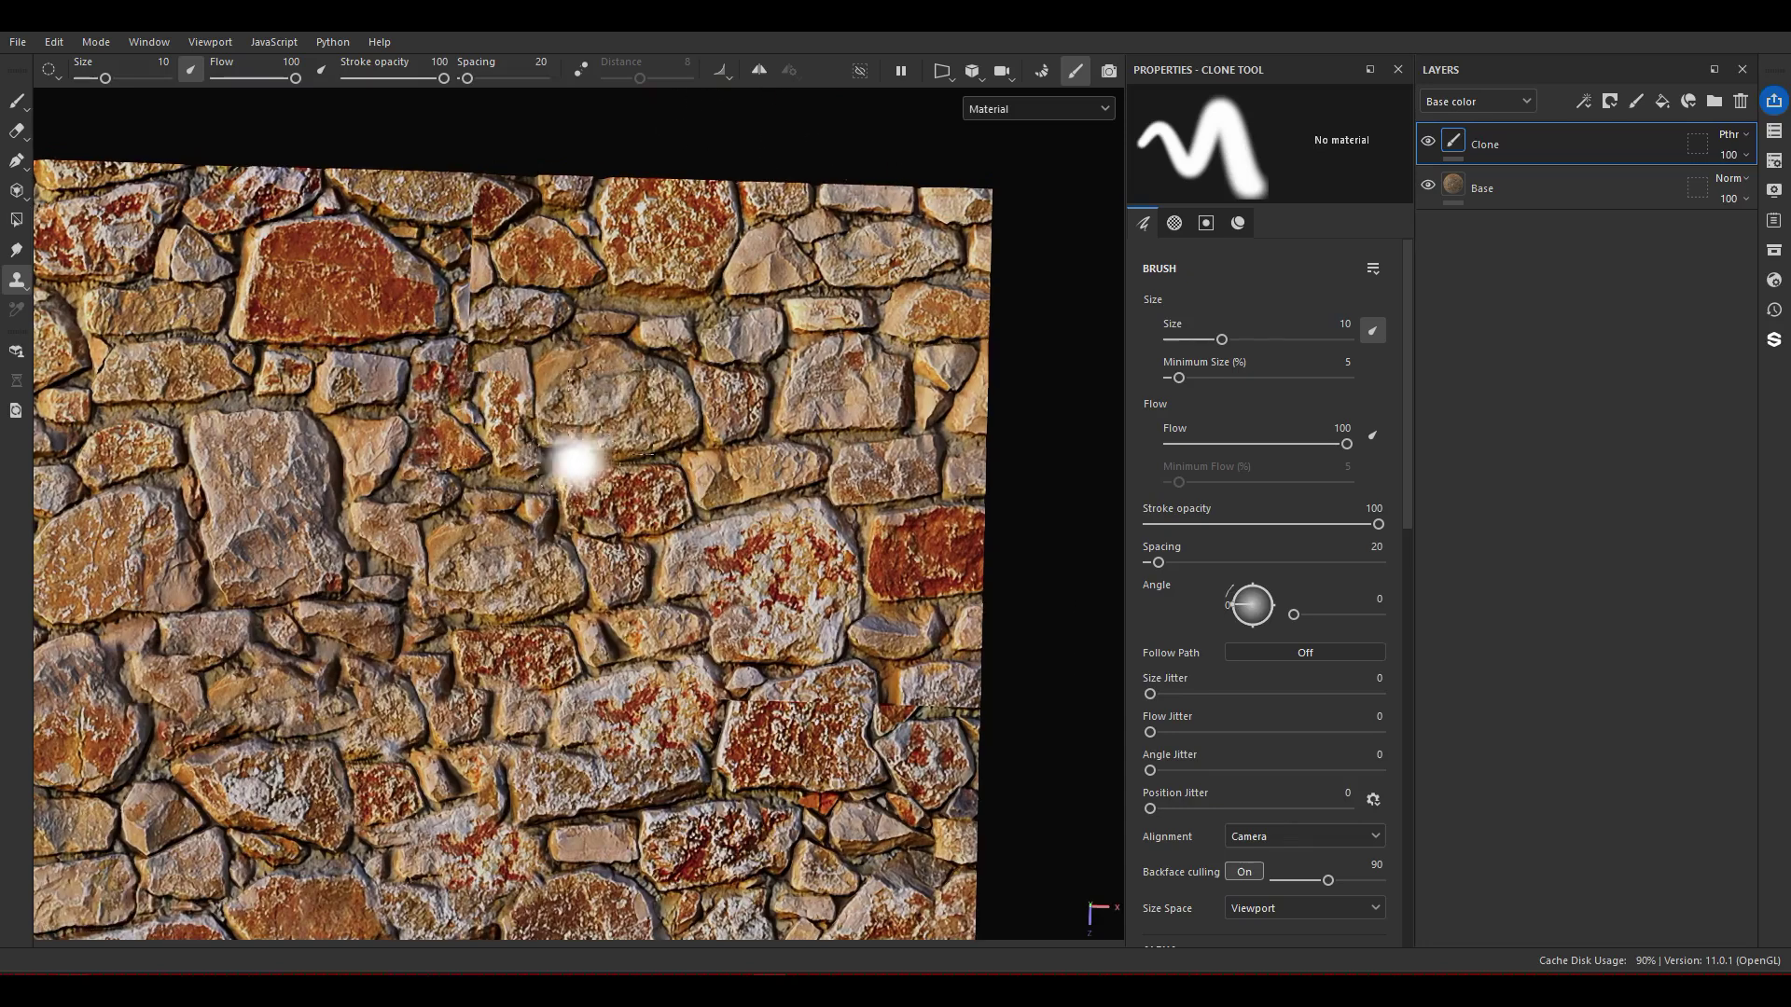
key("v")
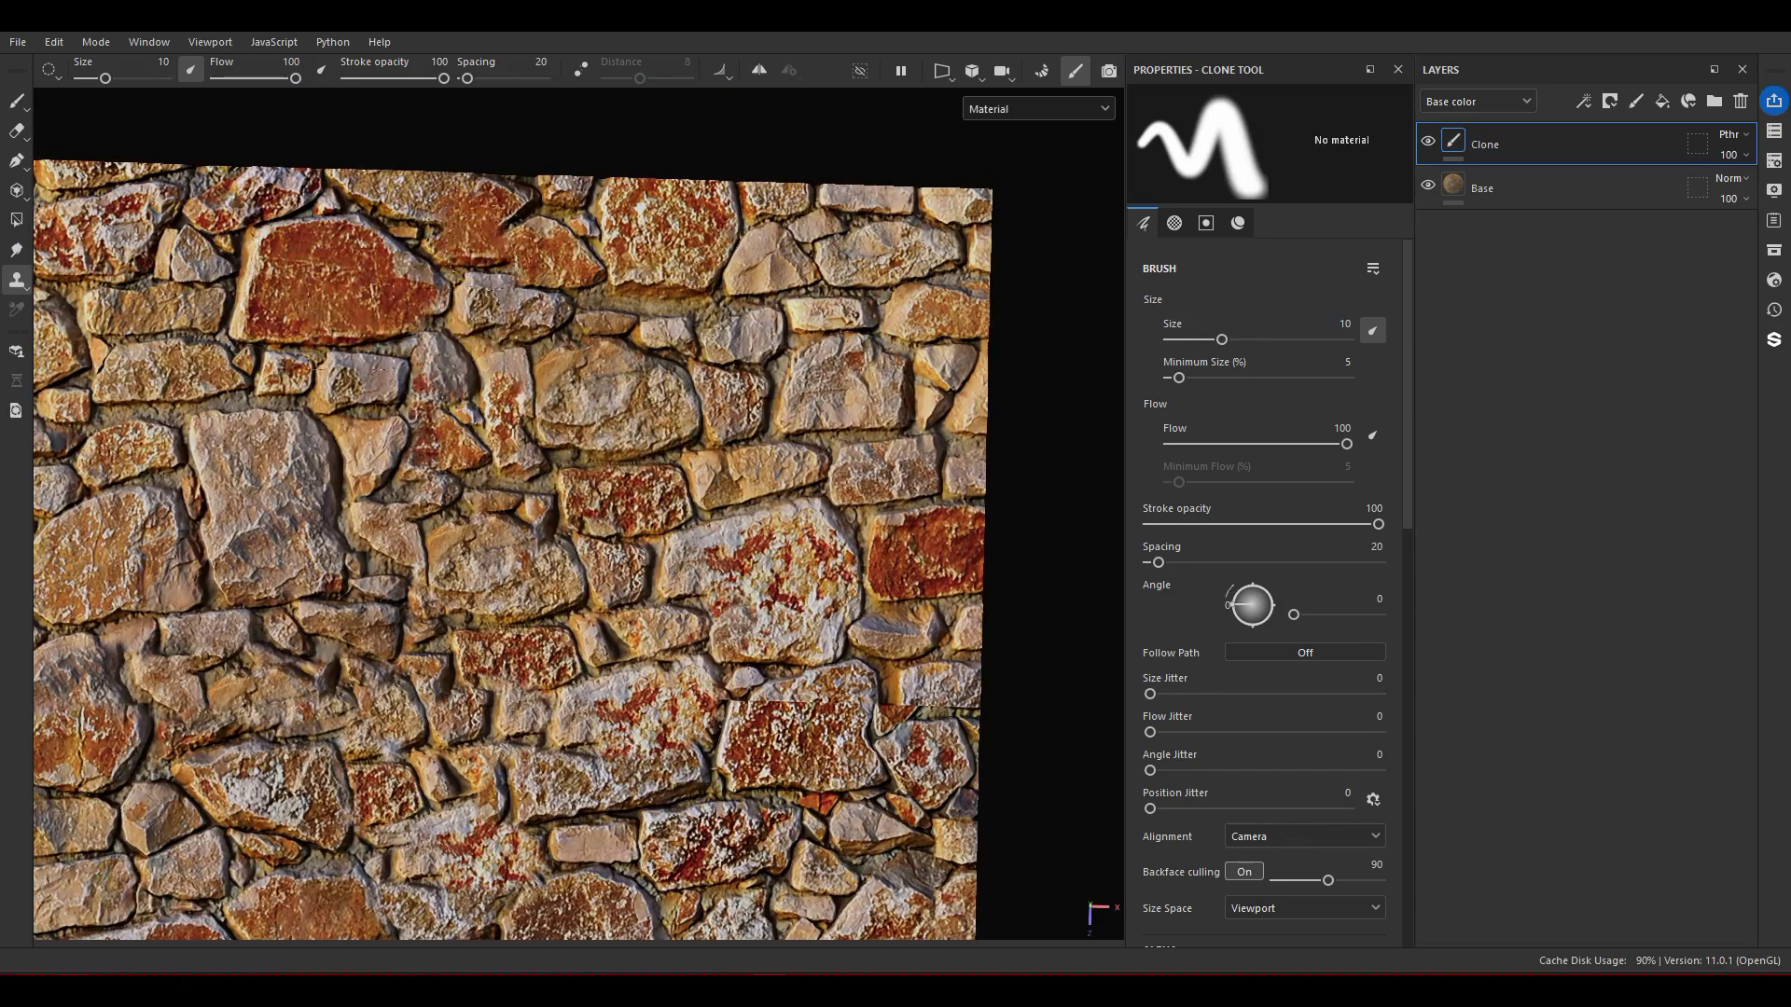
mouse_move(546, 225)
left_mouse_down()
mouse_move(621, 235)
mouse_move(622, 330)
left_mouse_up()
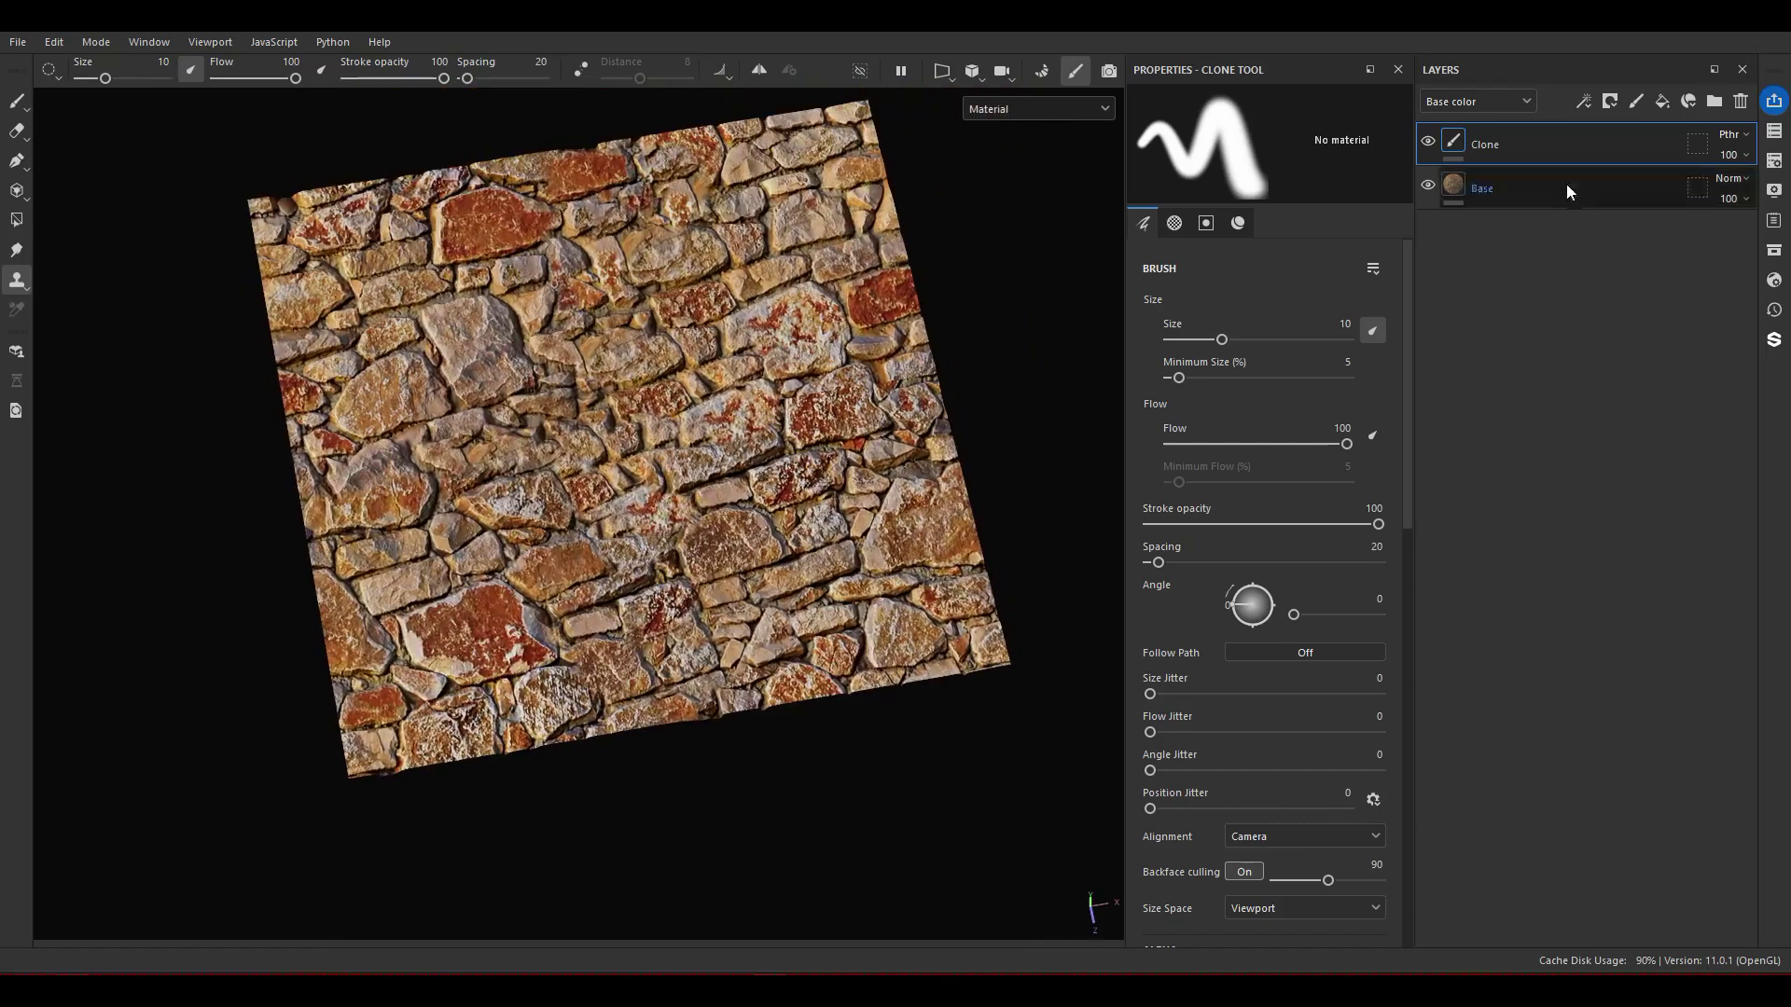
Set the Clone tool to relative source and clone the pale upper-right stone over the small red stone beside it
key("e")
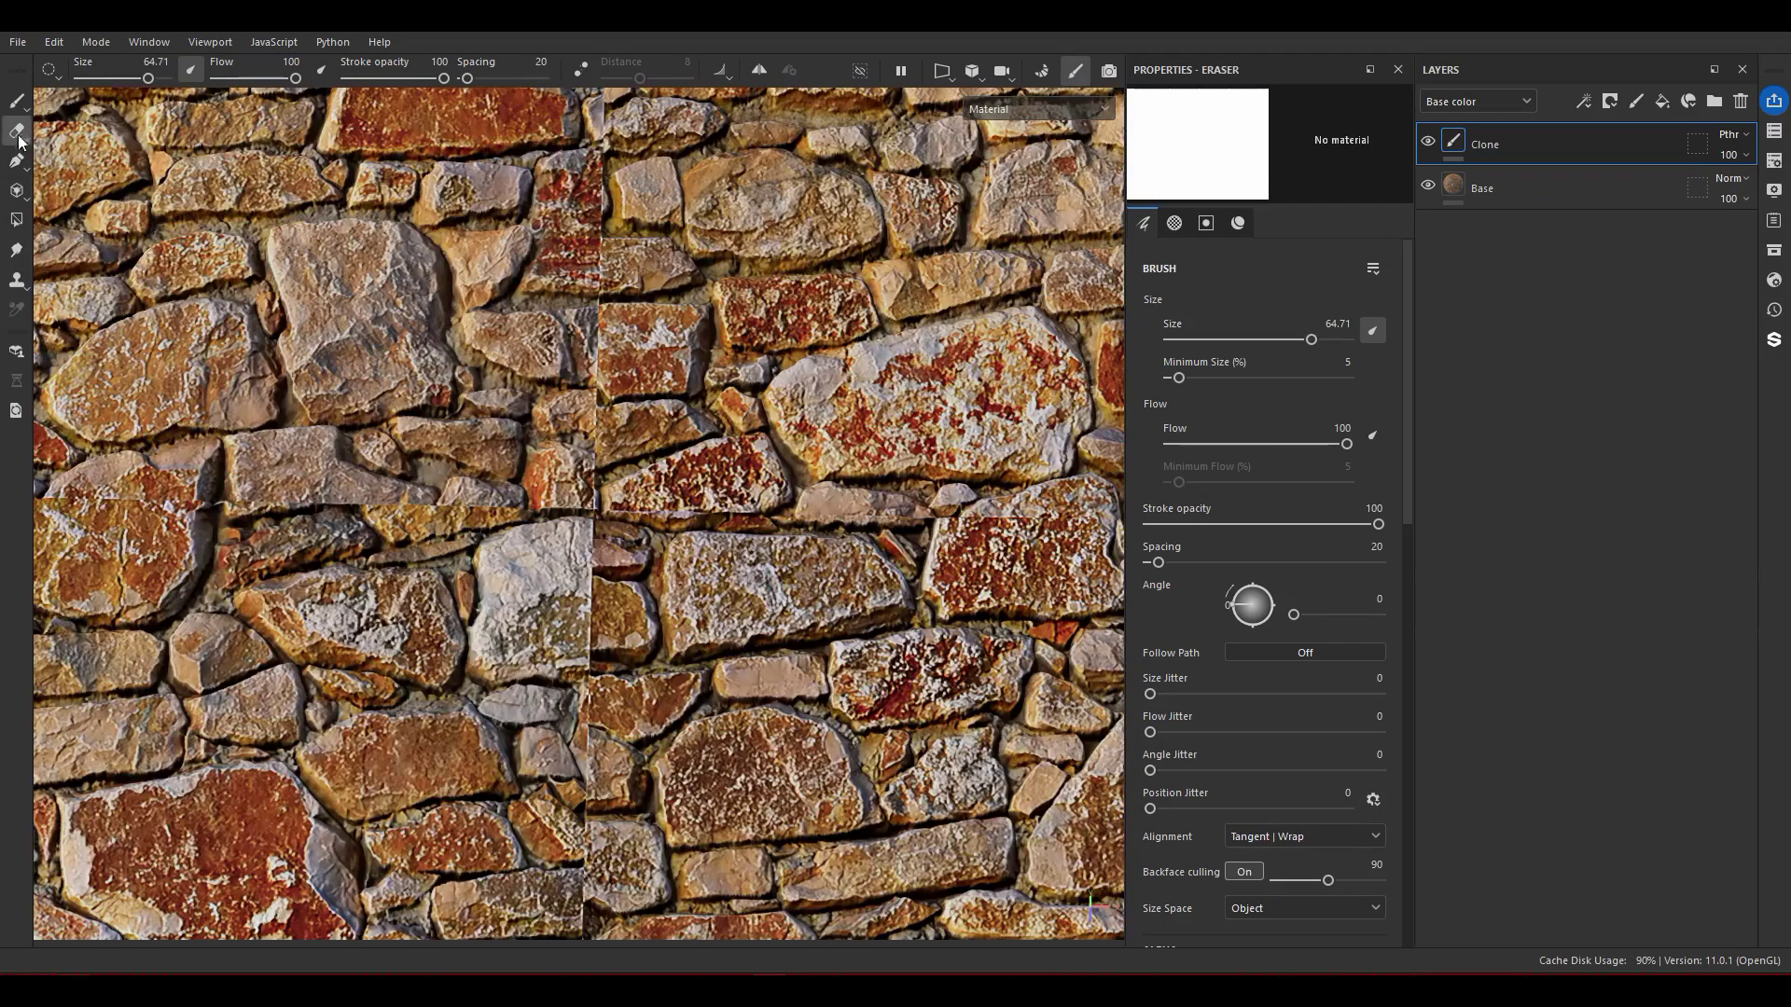
key("1")
left_click(16, 280)
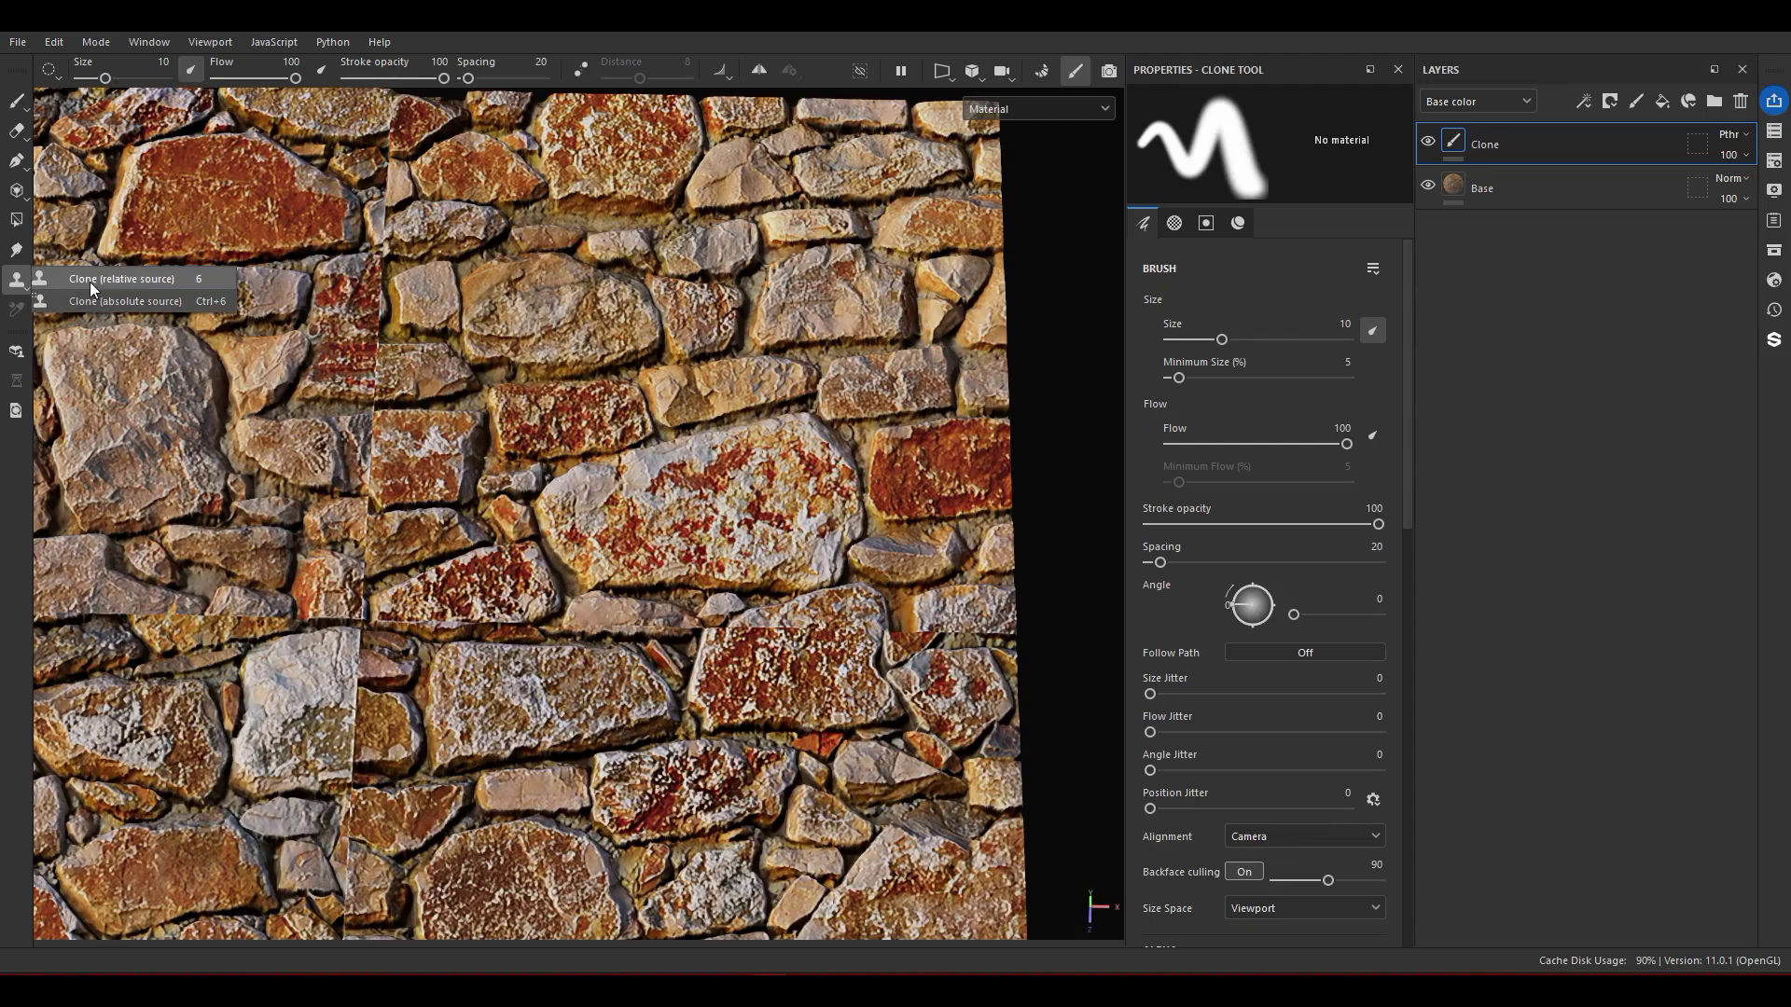
left_click(89, 282)
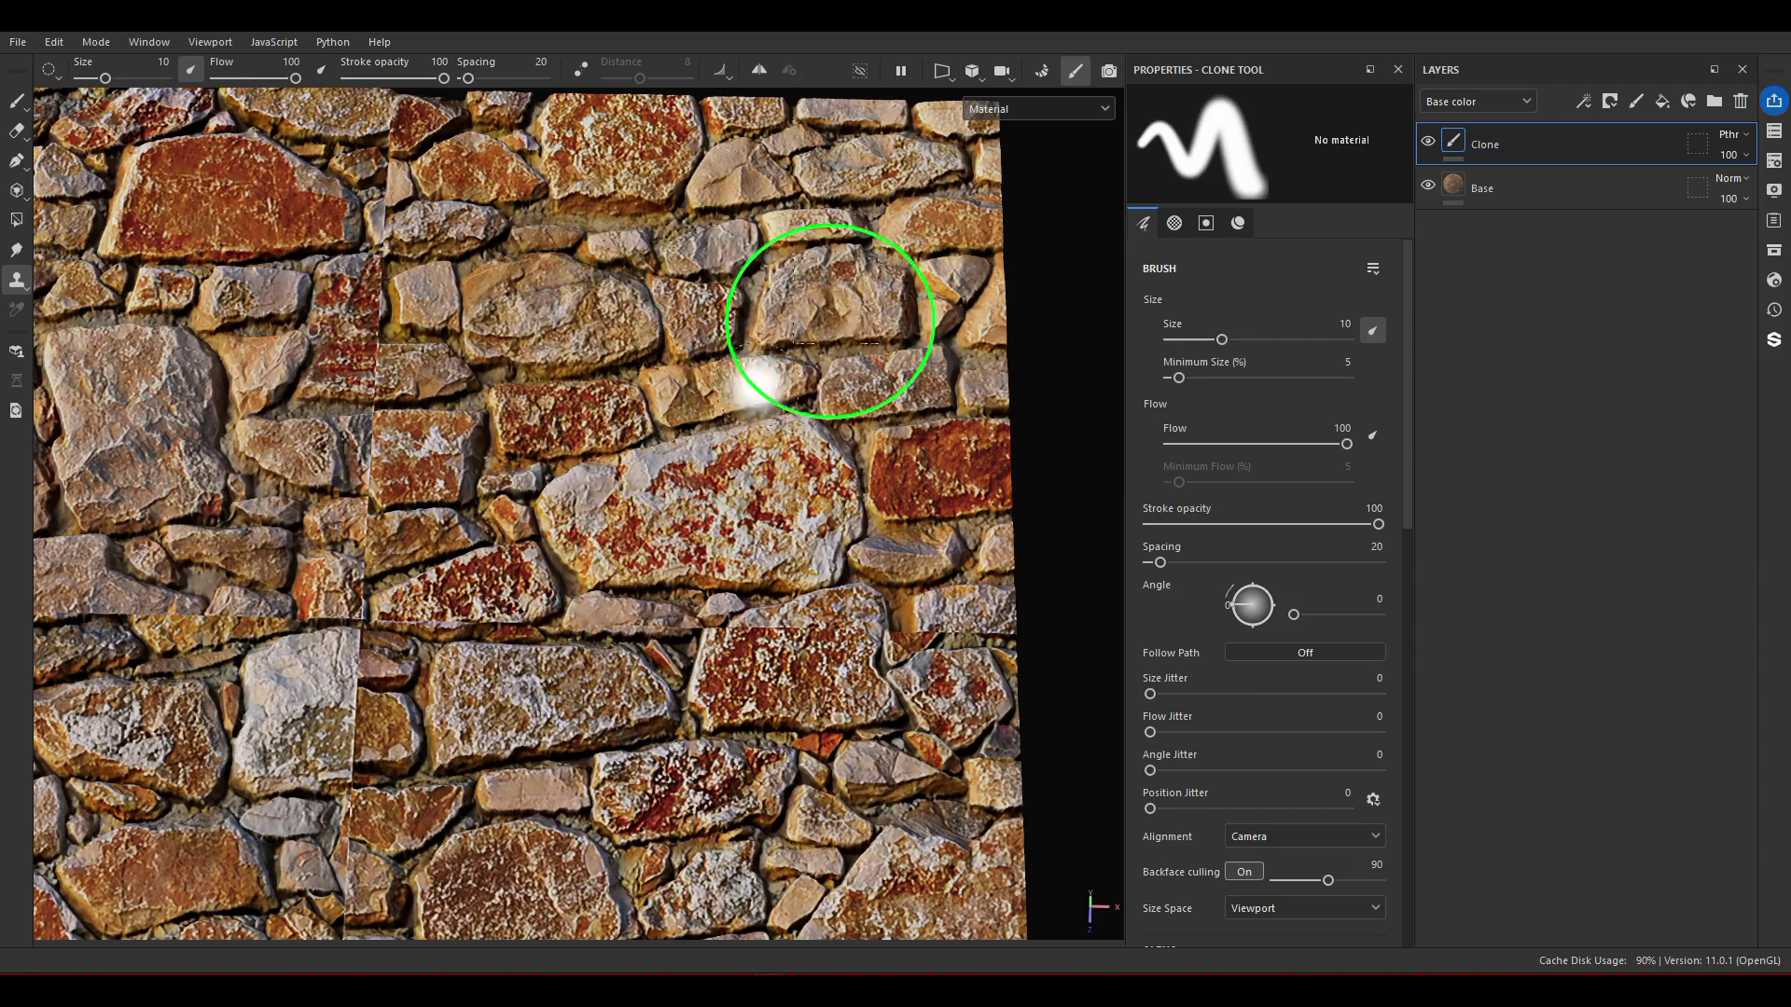
left_click(565, 422)
mouse_move(556, 416)
left_mouse_down()
mouse_move(516, 419)
mouse_move(588, 411)
left_mouse_up()
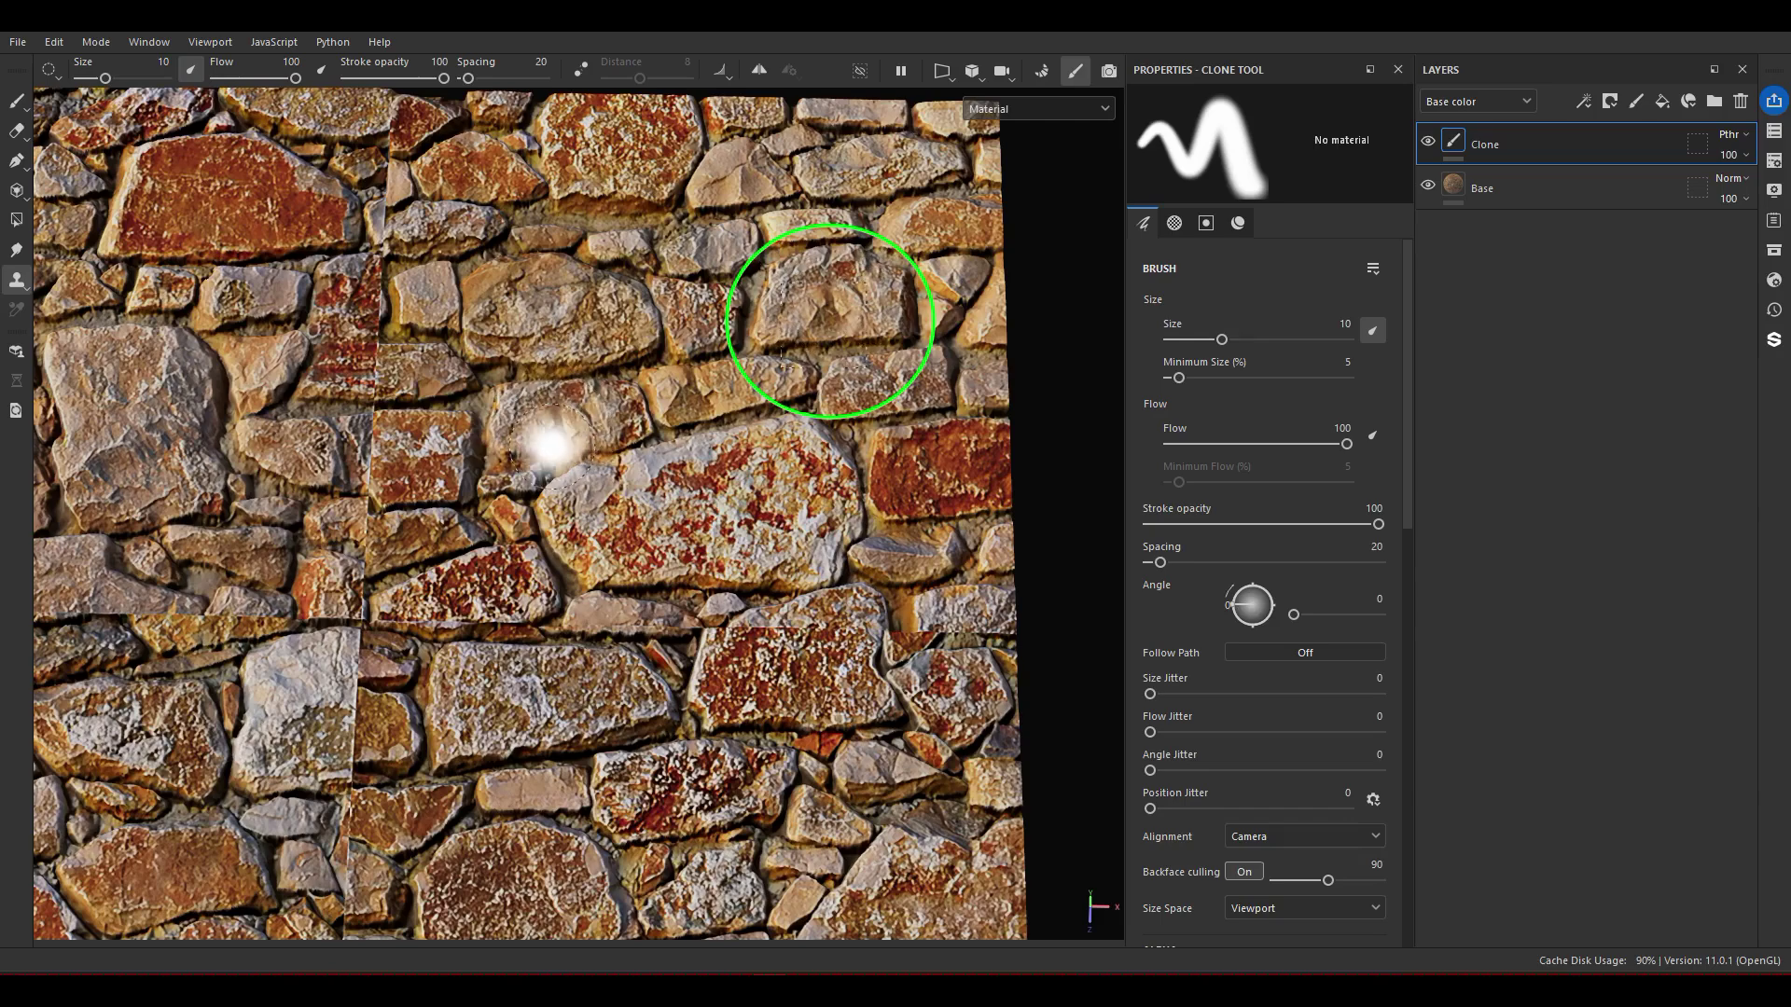
Switch to Clone (absolute source) and clone the same pale stone over the large red-and-white stone
left_click(18, 285)
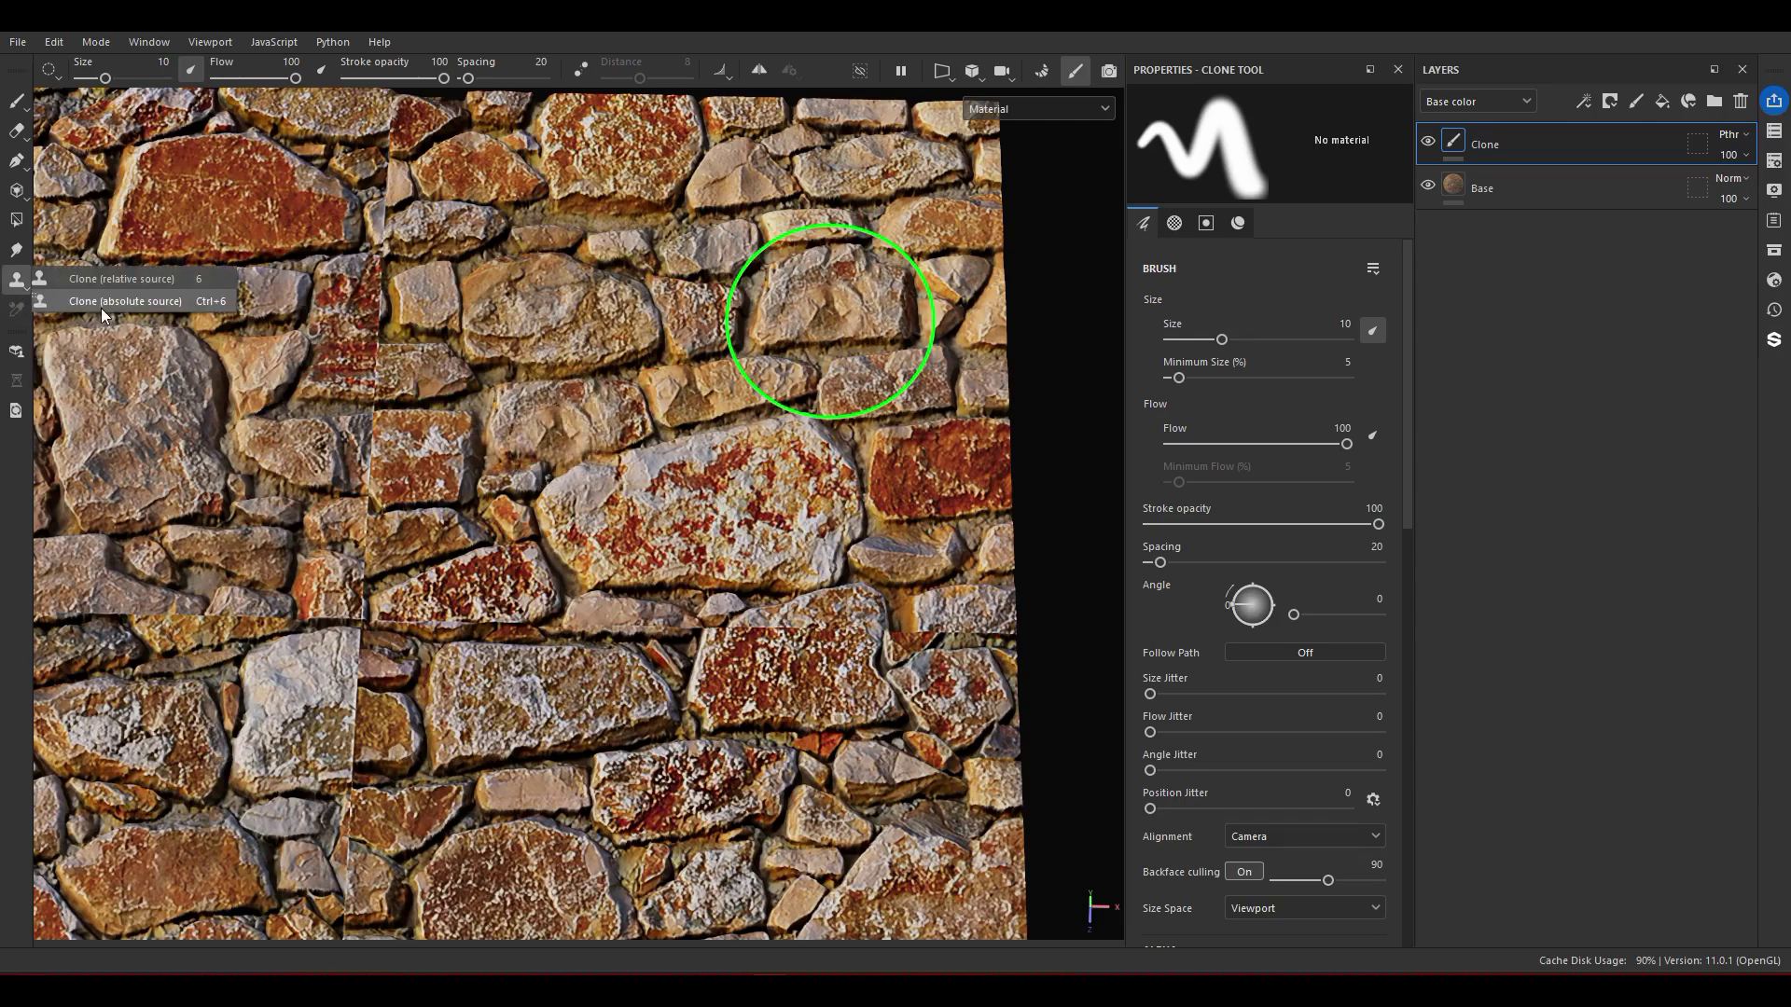
left_click(101, 302)
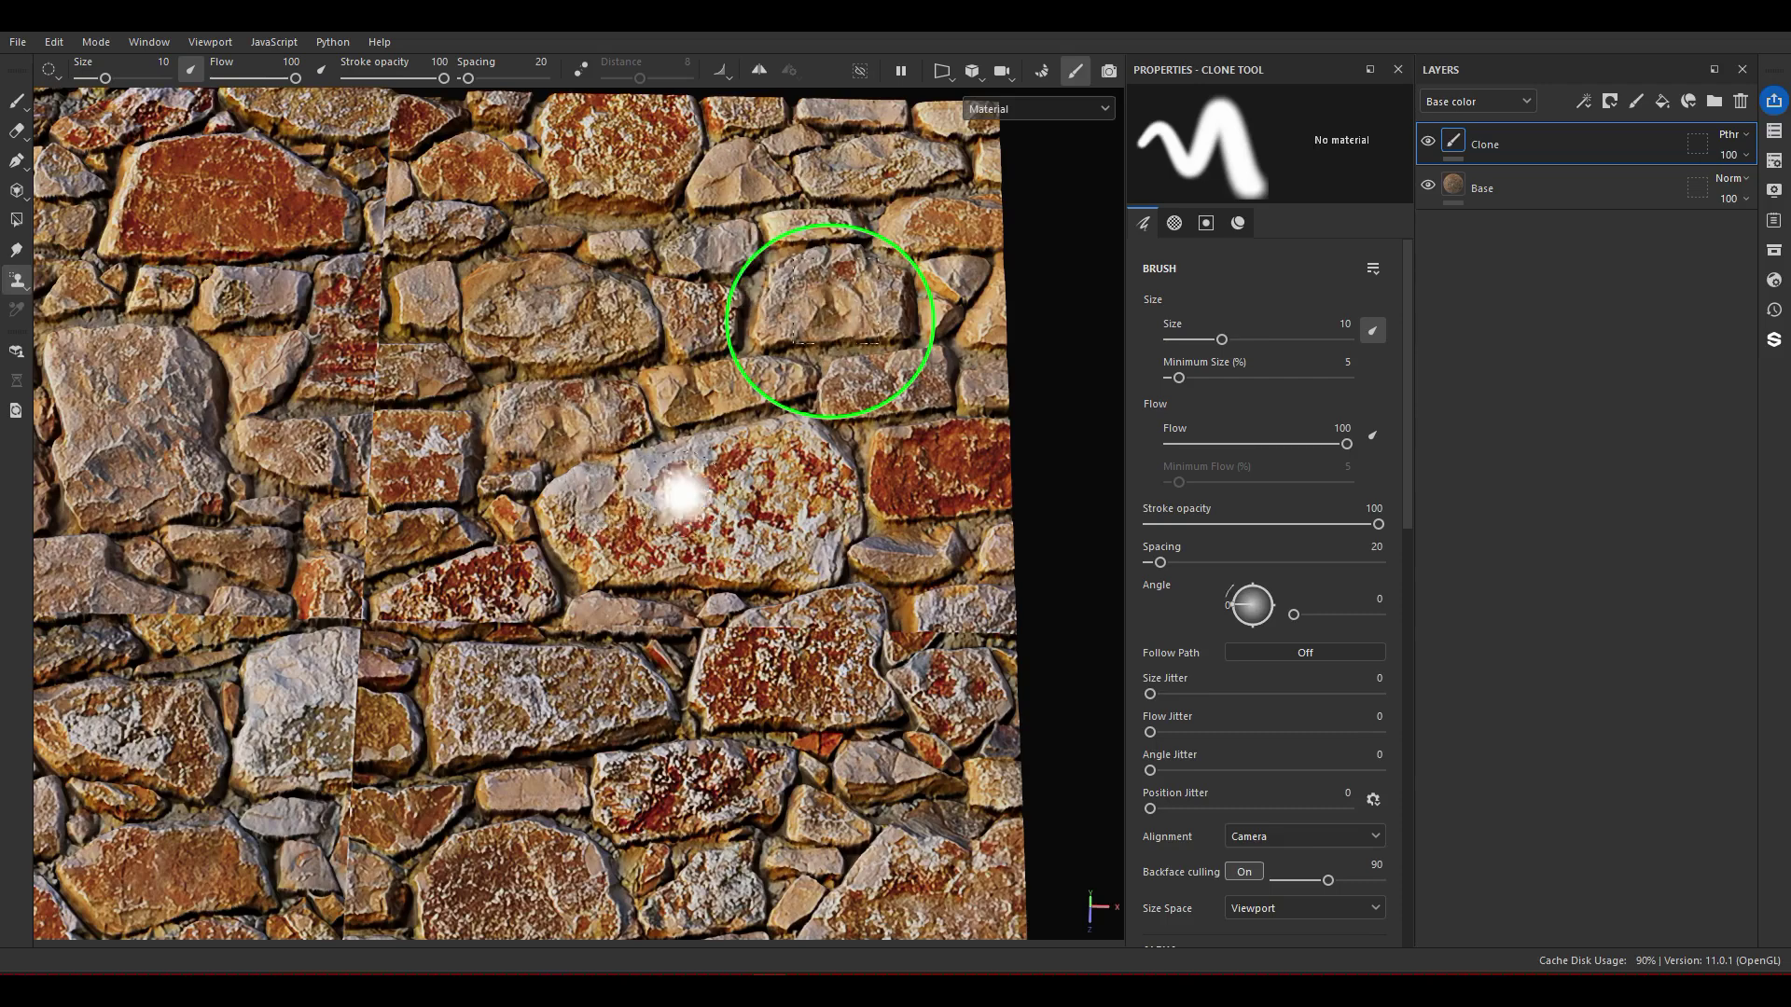
mouse_move(676, 515)
left_mouse_down()
mouse_move(620, 523)
mouse_move(643, 573)
mouse_move(756, 569)
mouse_move(760, 379)
left_mouse_up()
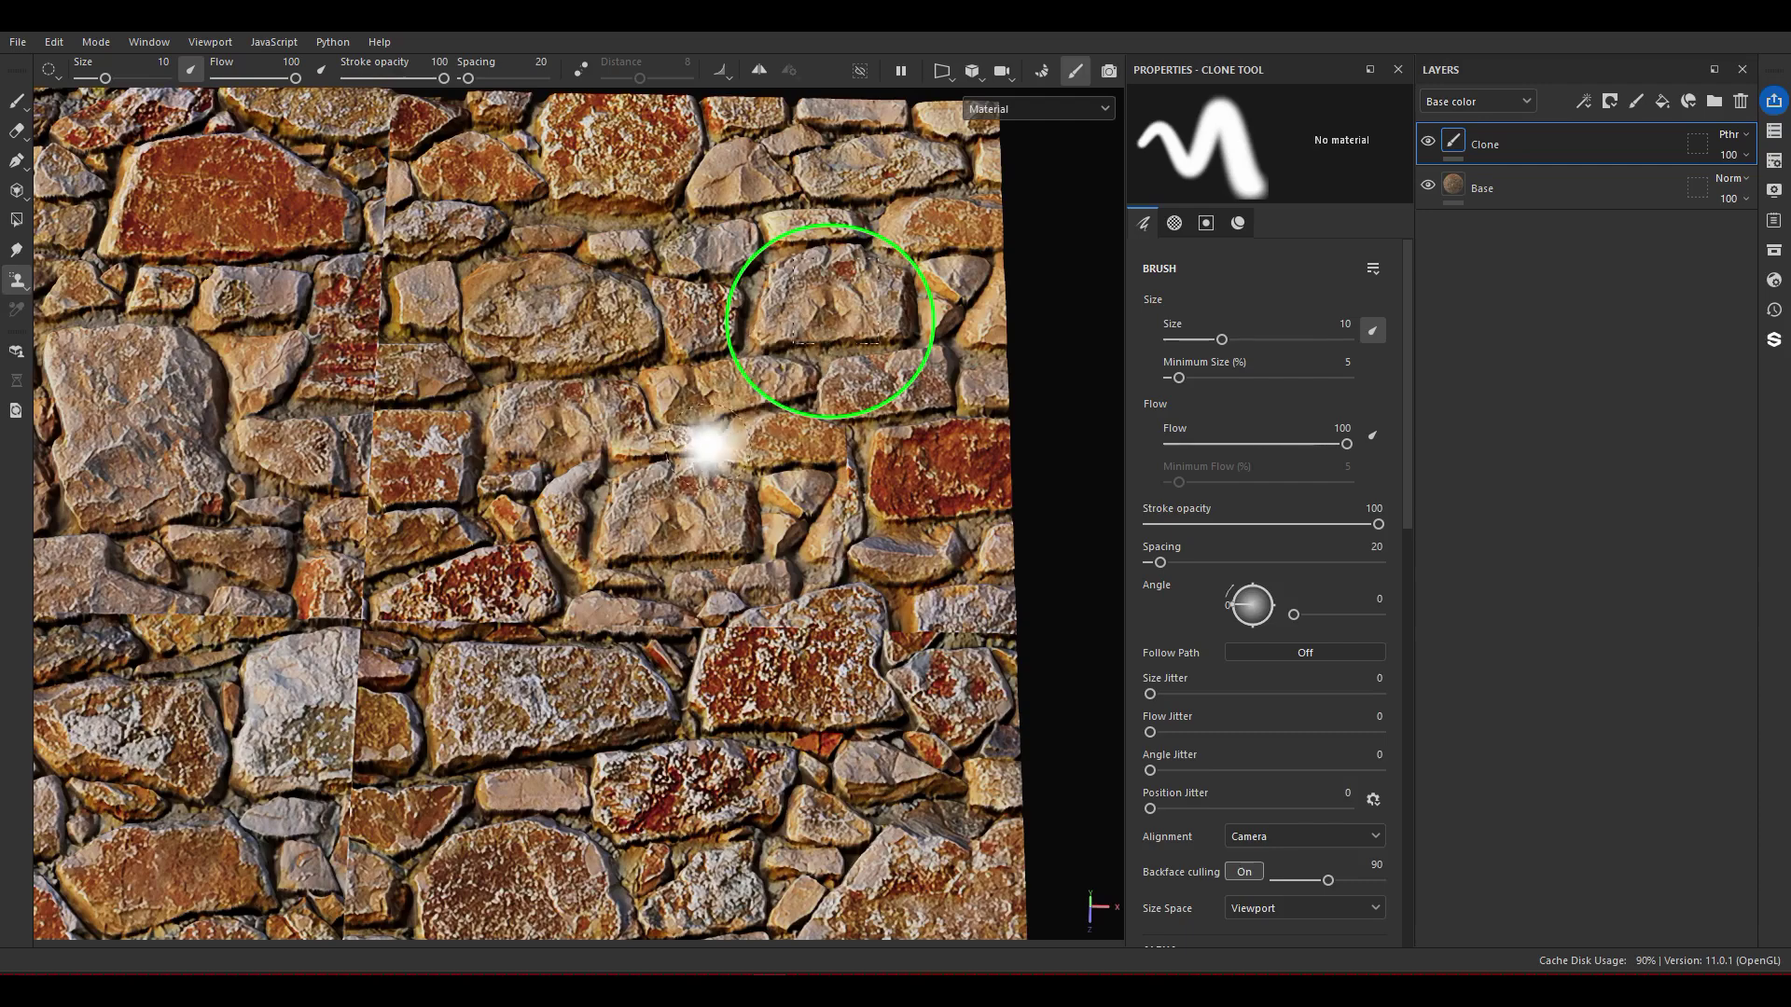
Return to Clone (relative source) and set the brush size to about 4 for the white stone cut by the seam
left_click(16, 280)
left_click(99, 284)
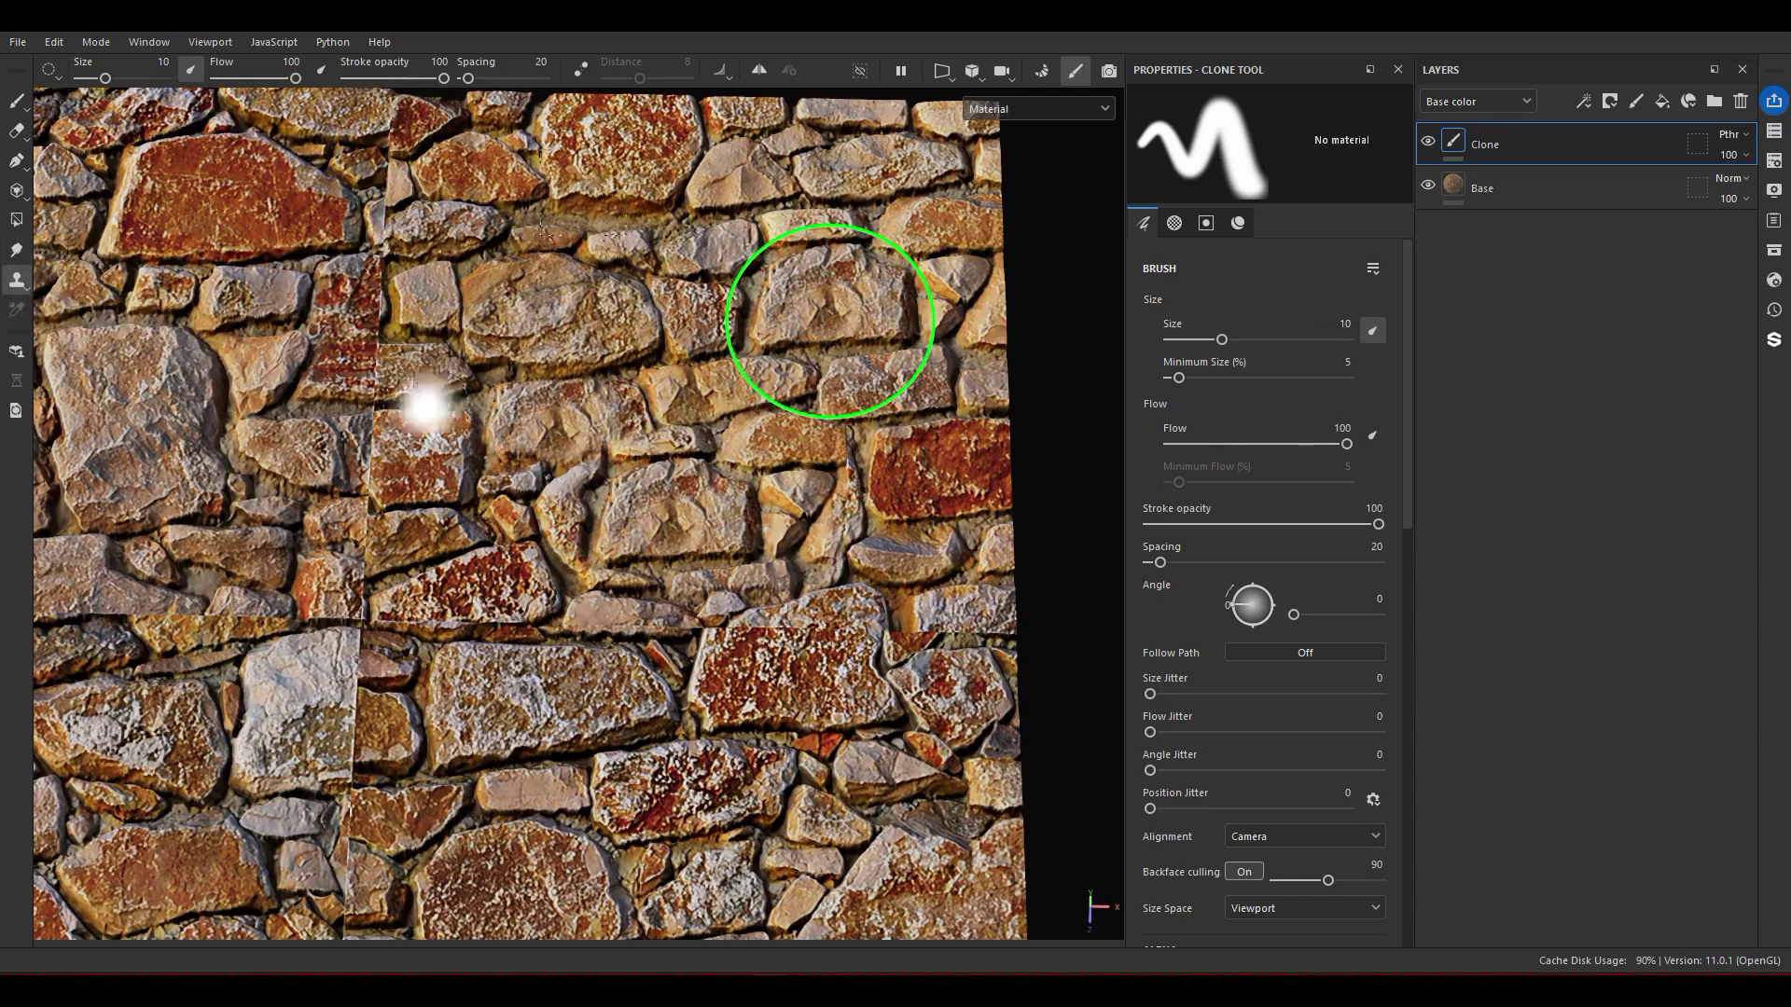
scroll(460, 398, "down", 3)
scroll(446, 608, "down", 2)
middle_click_drag(446, 605, 587, 556, "alt")
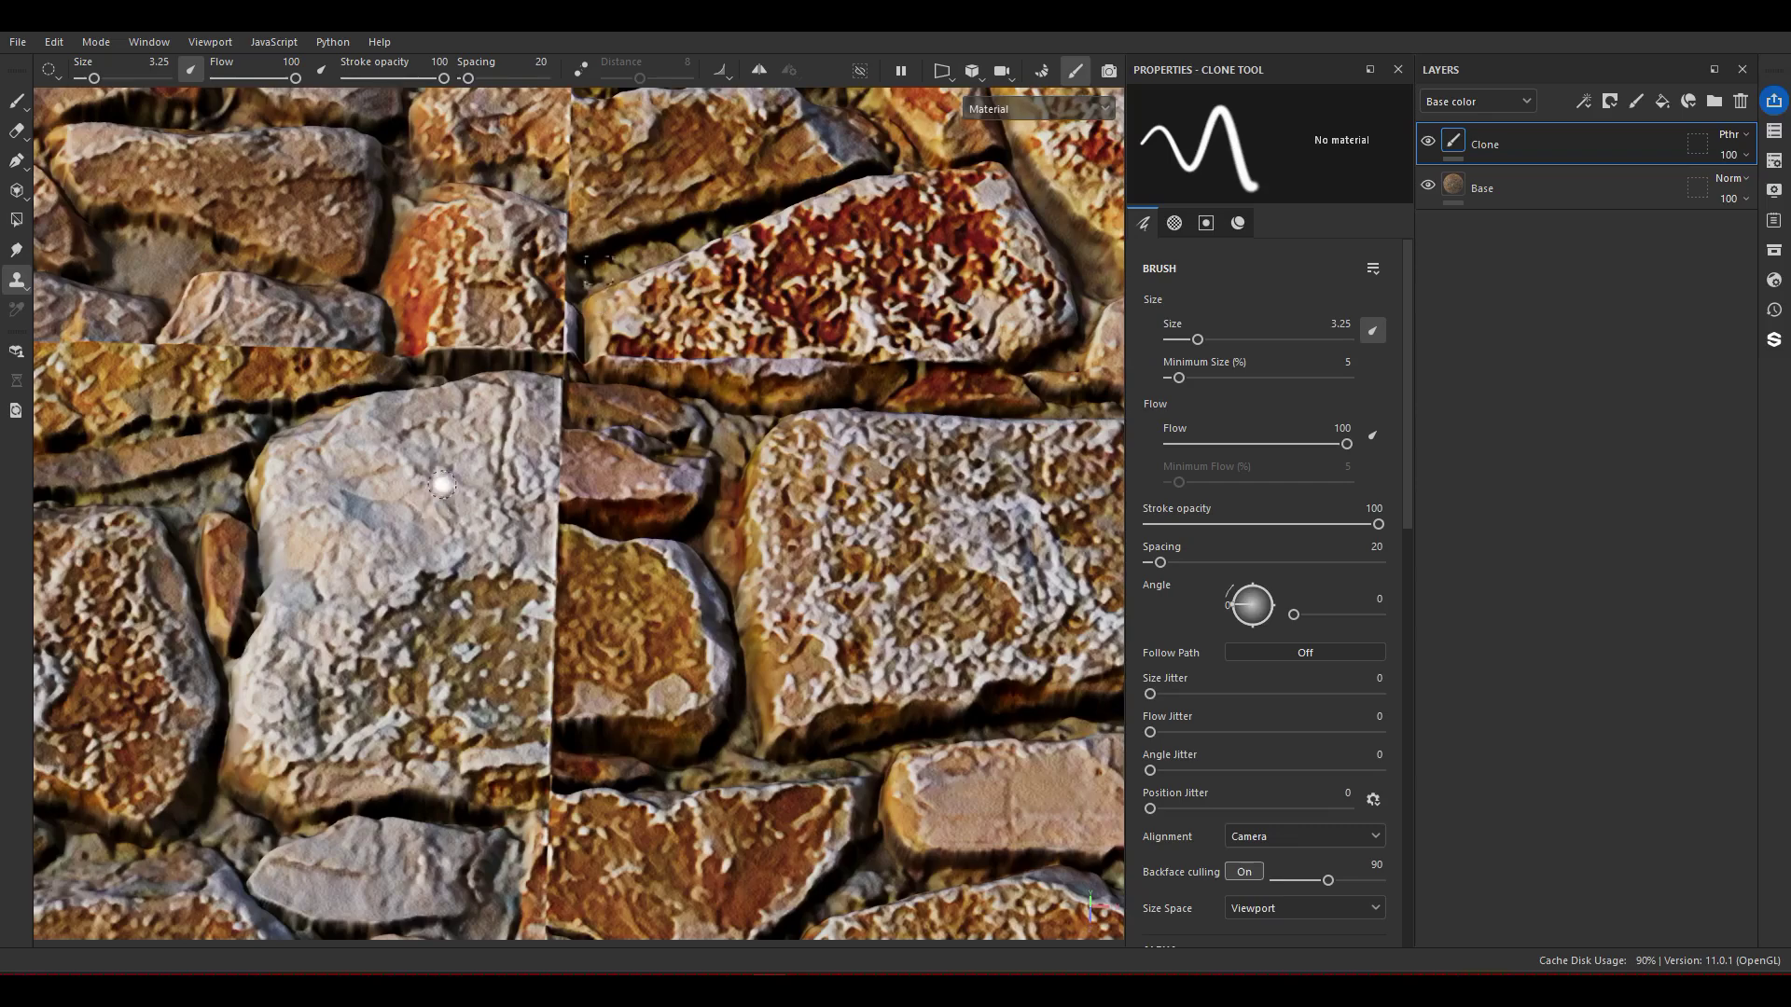
scroll(485, 439, "up", 3)
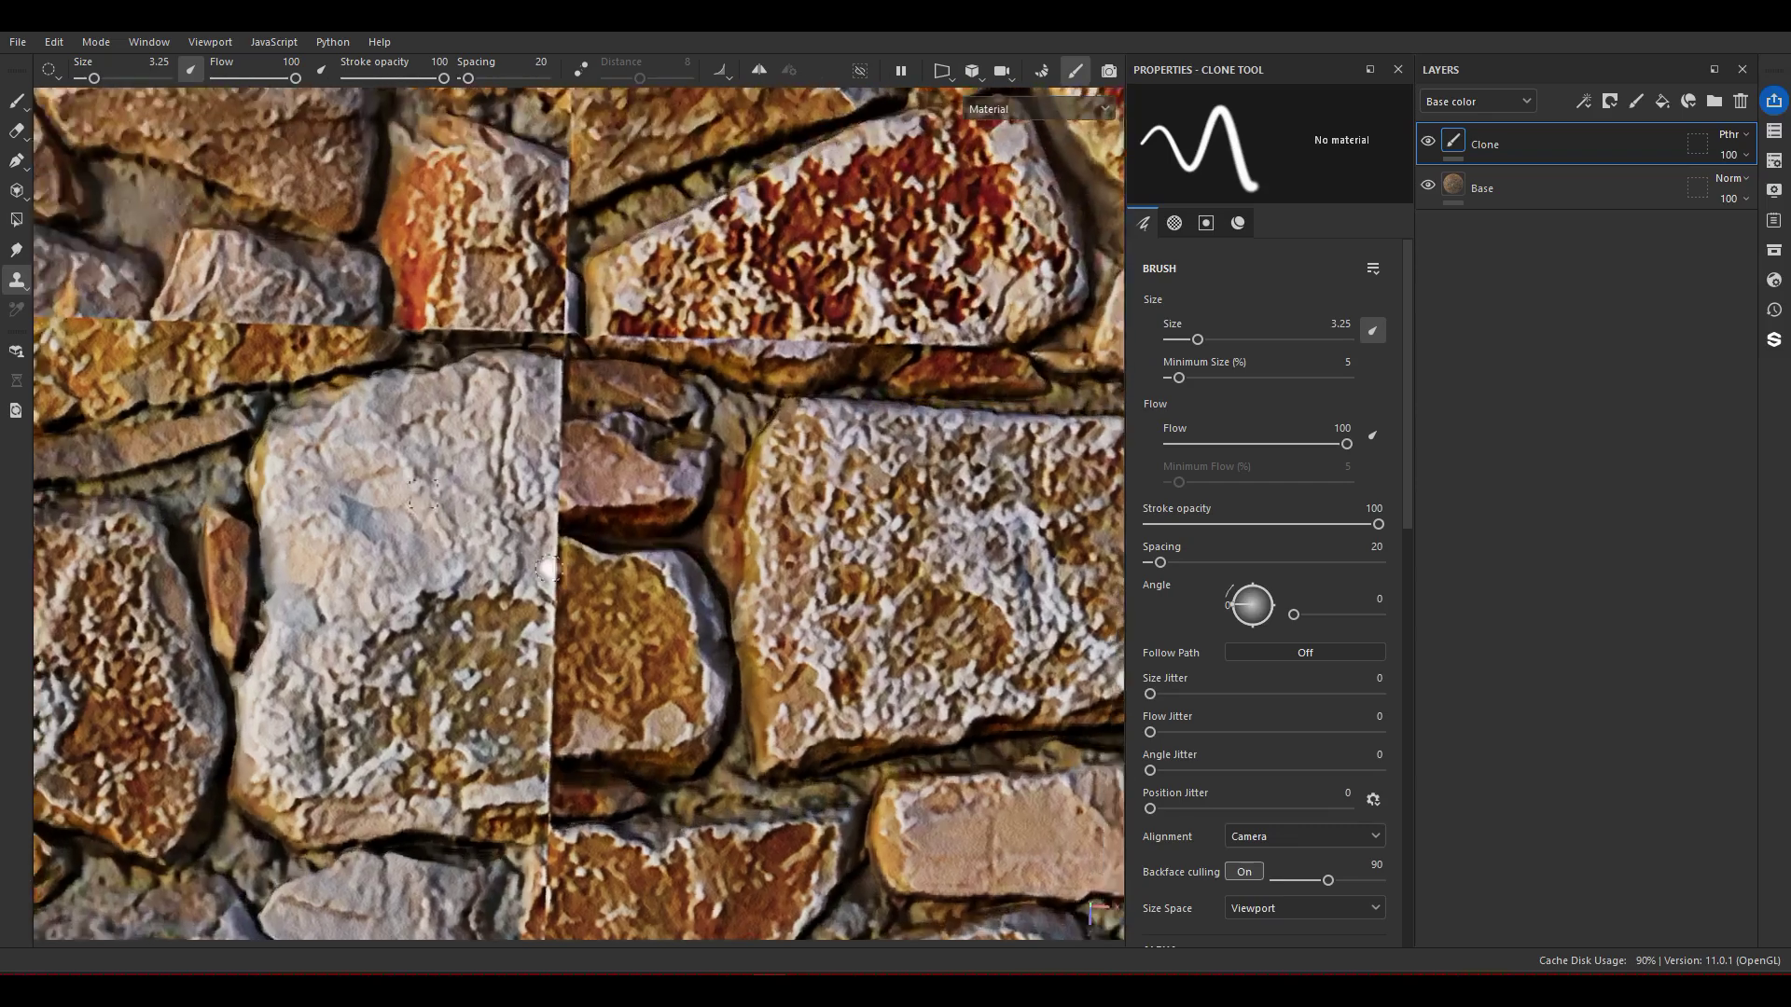
key("bracketright")
key("bracketright")
key("bracketright")
key("bracketright")
key("bracketright")
key("bracketright")
key("bracketright")
key("bracketright")
key("bracketright")
key("bracketright")
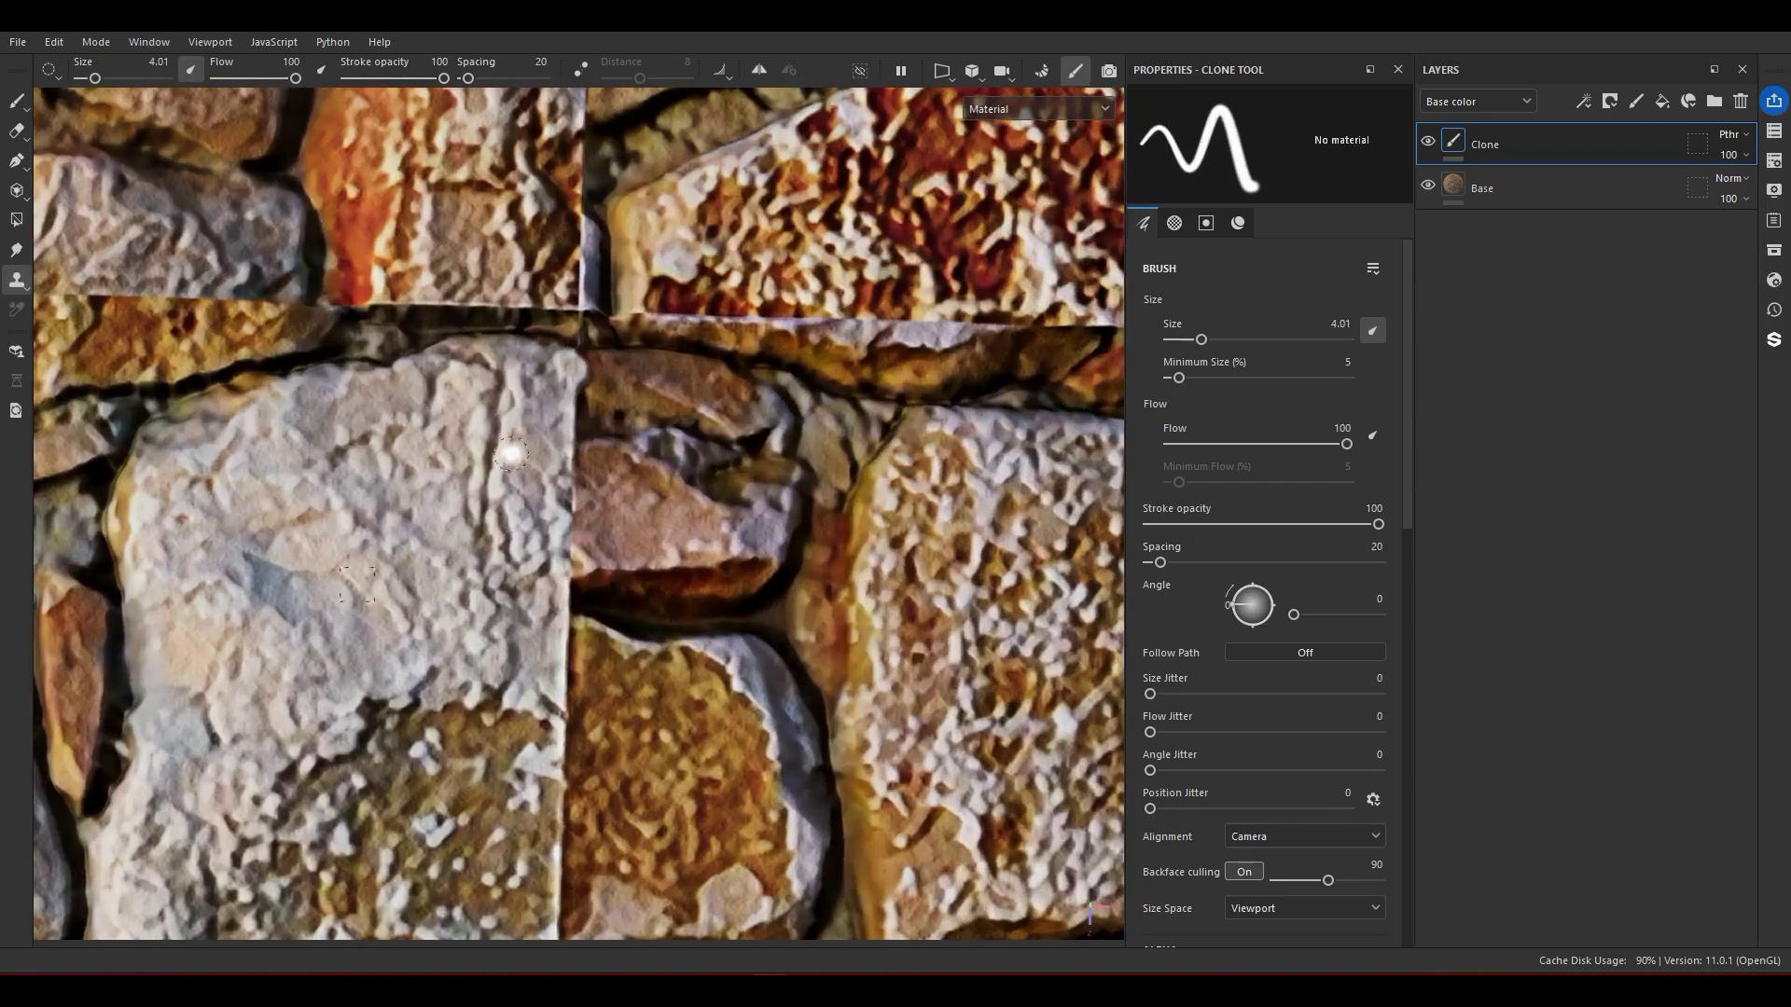
Clone white rock across the vertical seam to complete the cut stone, using a brush size up to 12.97
mouse_move(469, 495)
left_mouse_down()
mouse_move(579, 399)
mouse_move(673, 413)
mouse_move(579, 400)
mouse_move(597, 504)
mouse_move(625, 504)
mouse_move(441, 544)
left_mouse_up()
scroll(440, 544, "down", 5)
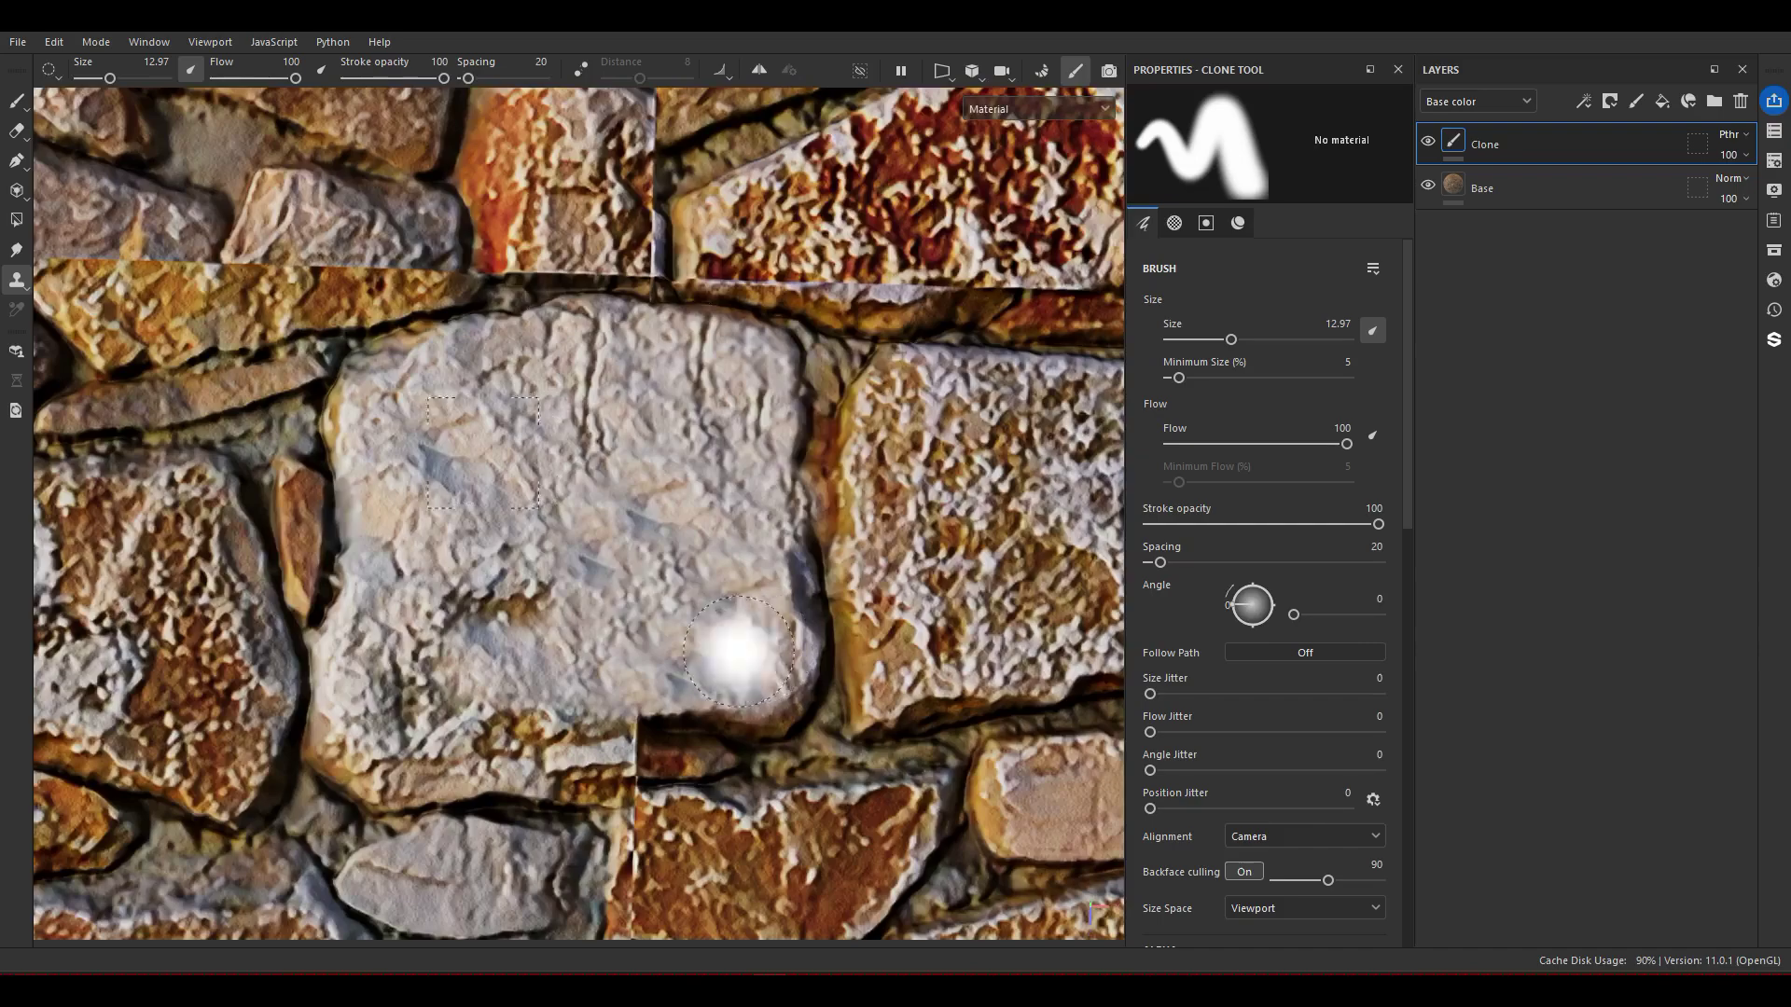
scroll(680, 607, "up", 5)
mouse_move(583, 634)
left_mouse_down()
mouse_move(550, 765)
mouse_move(821, 755)
left_mouse_up()
scroll(791, 732, "down", 5)
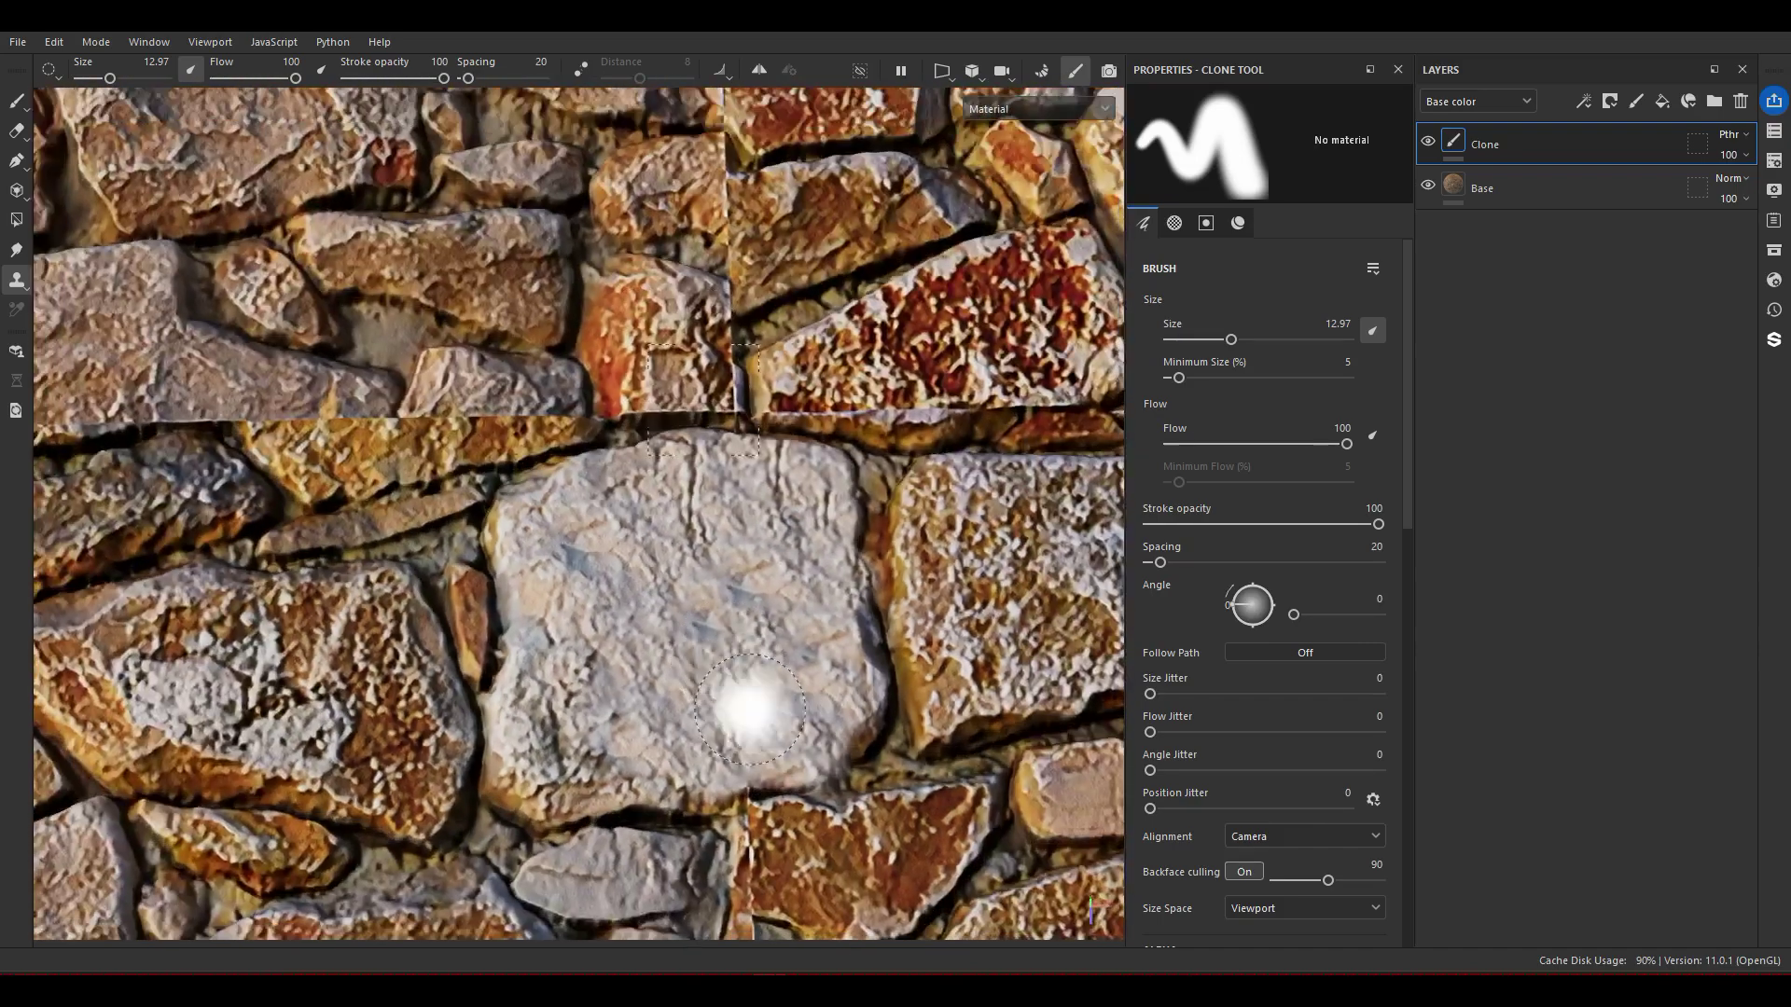
Clone more white rock over the completed stone's right side and upper edge with brush size 12.97
scroll(737, 687, "up", 5)
left_click_drag(823, 511, 868, 757)
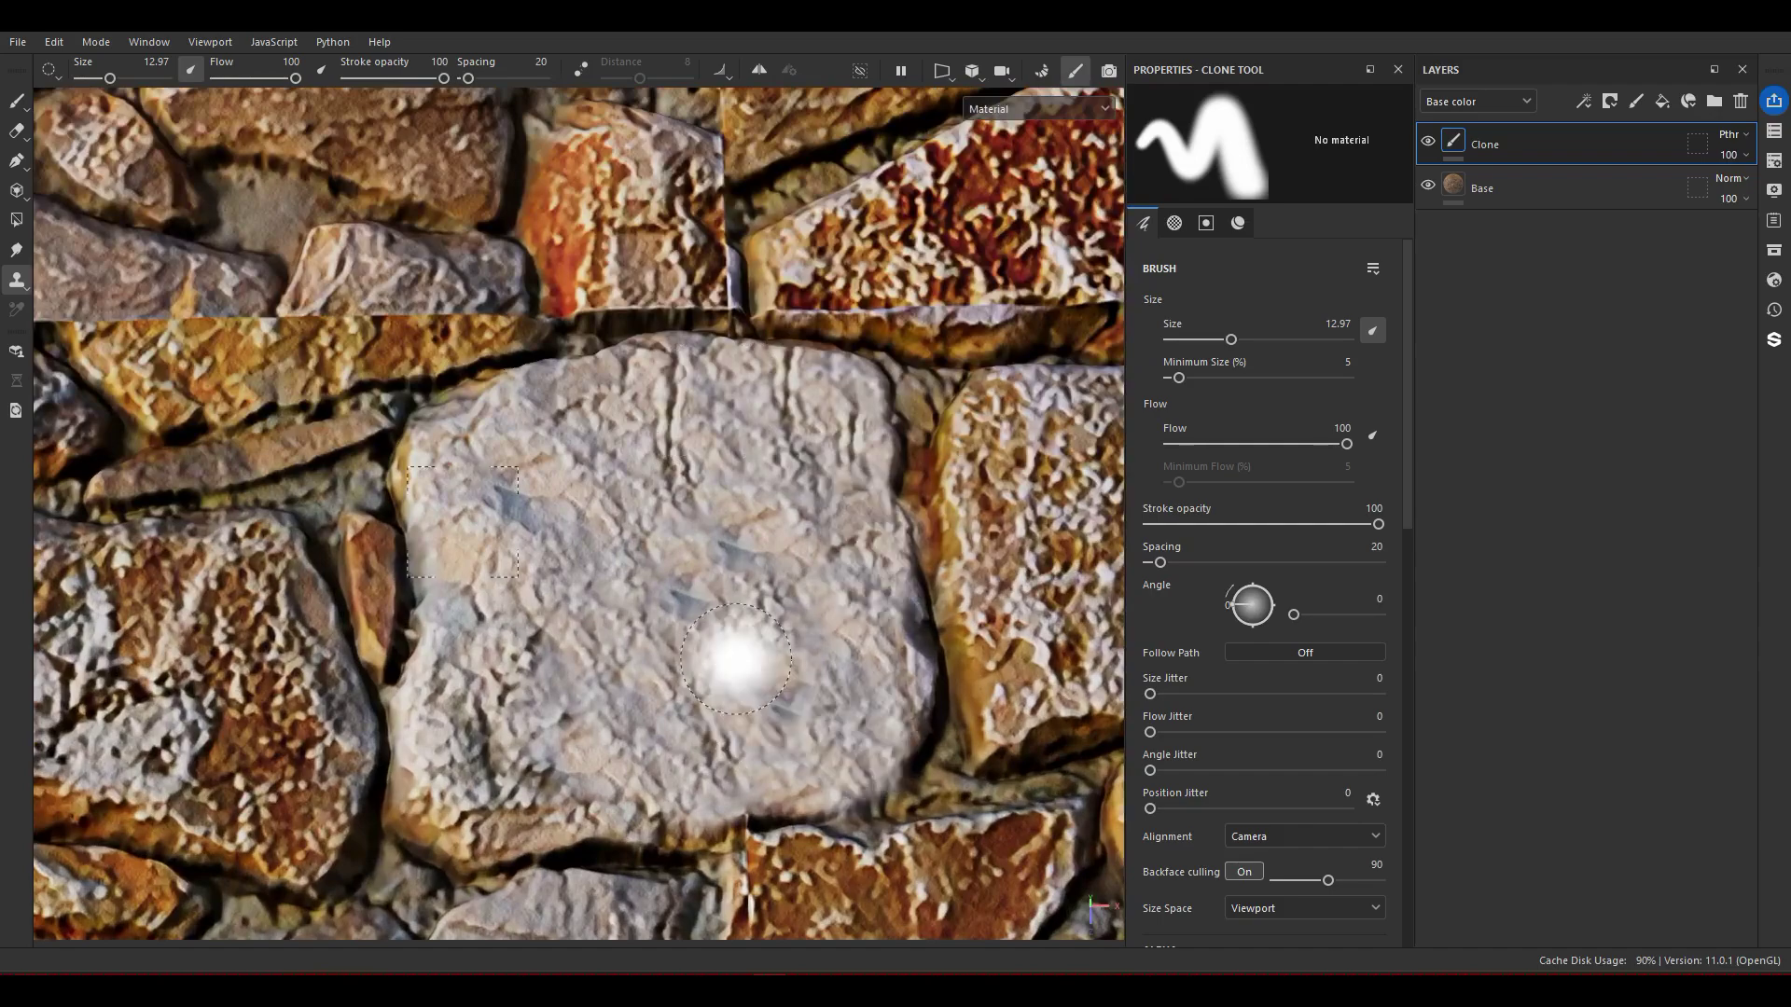
left_click(599, 613)
mouse_move(877, 413)
left_mouse_down()
mouse_move(858, 455)
mouse_move(807, 375)
left_mouse_up()
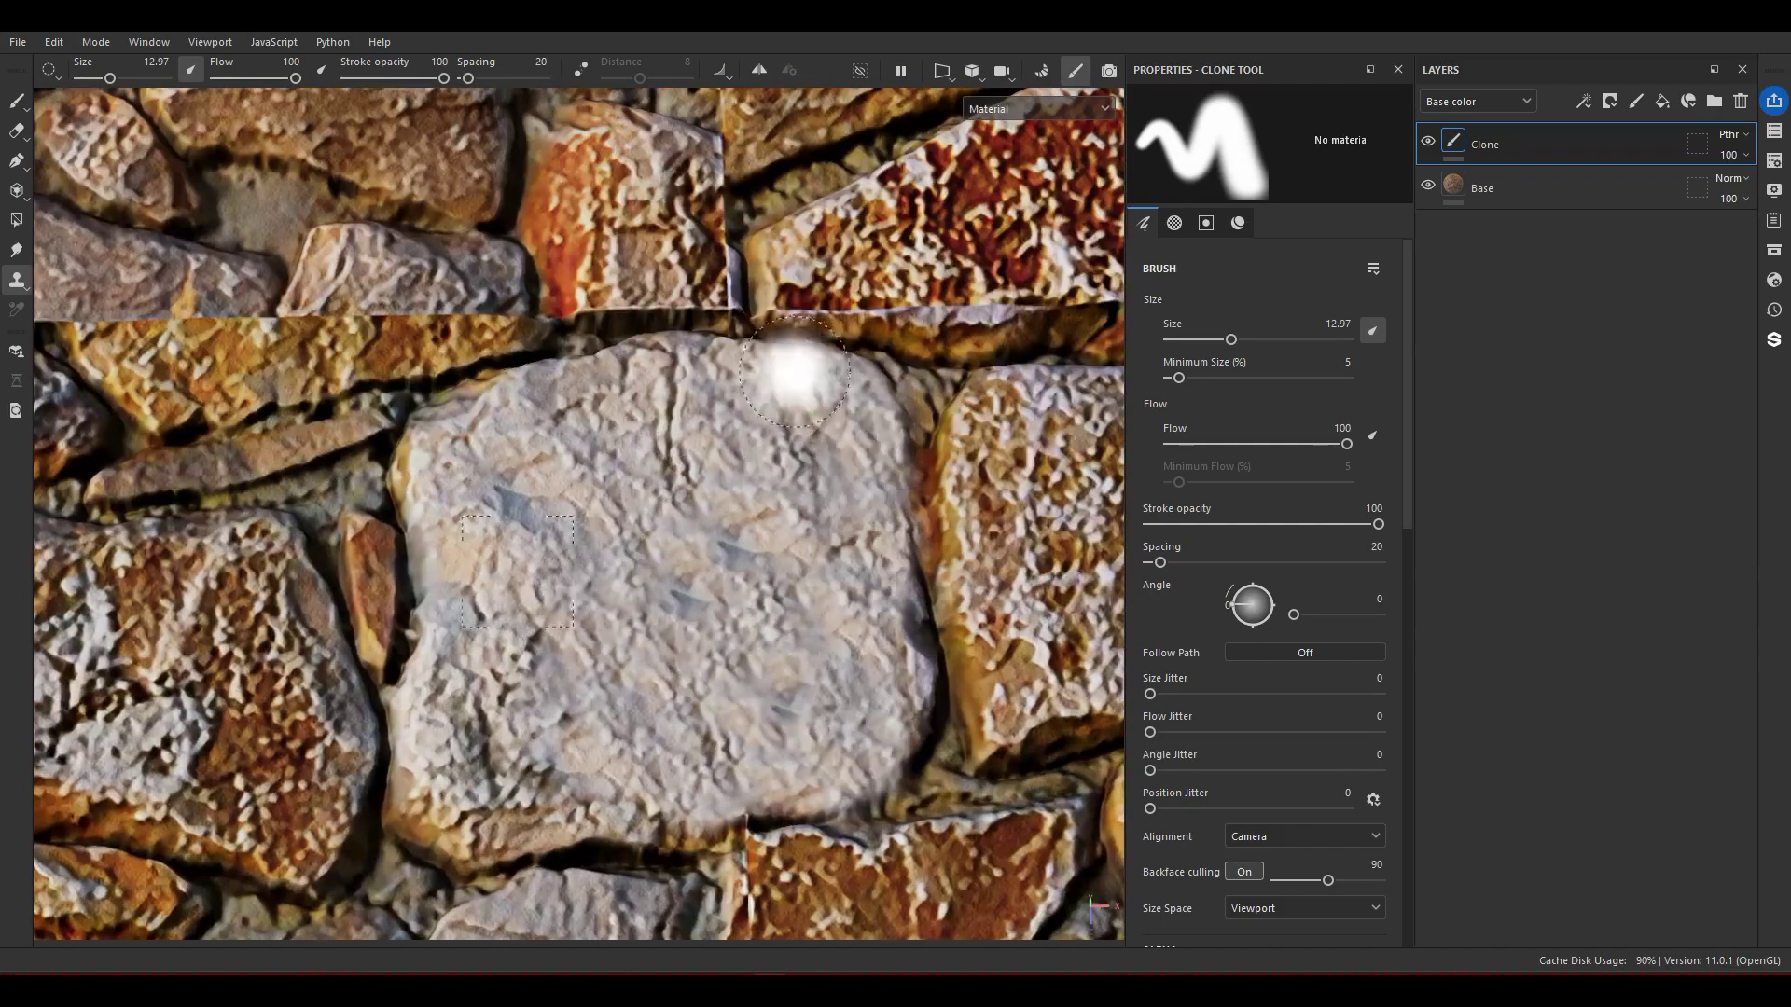
scroll(740, 519, "down", 5)
left_click_drag(760, 624, 839, 408, "alt")
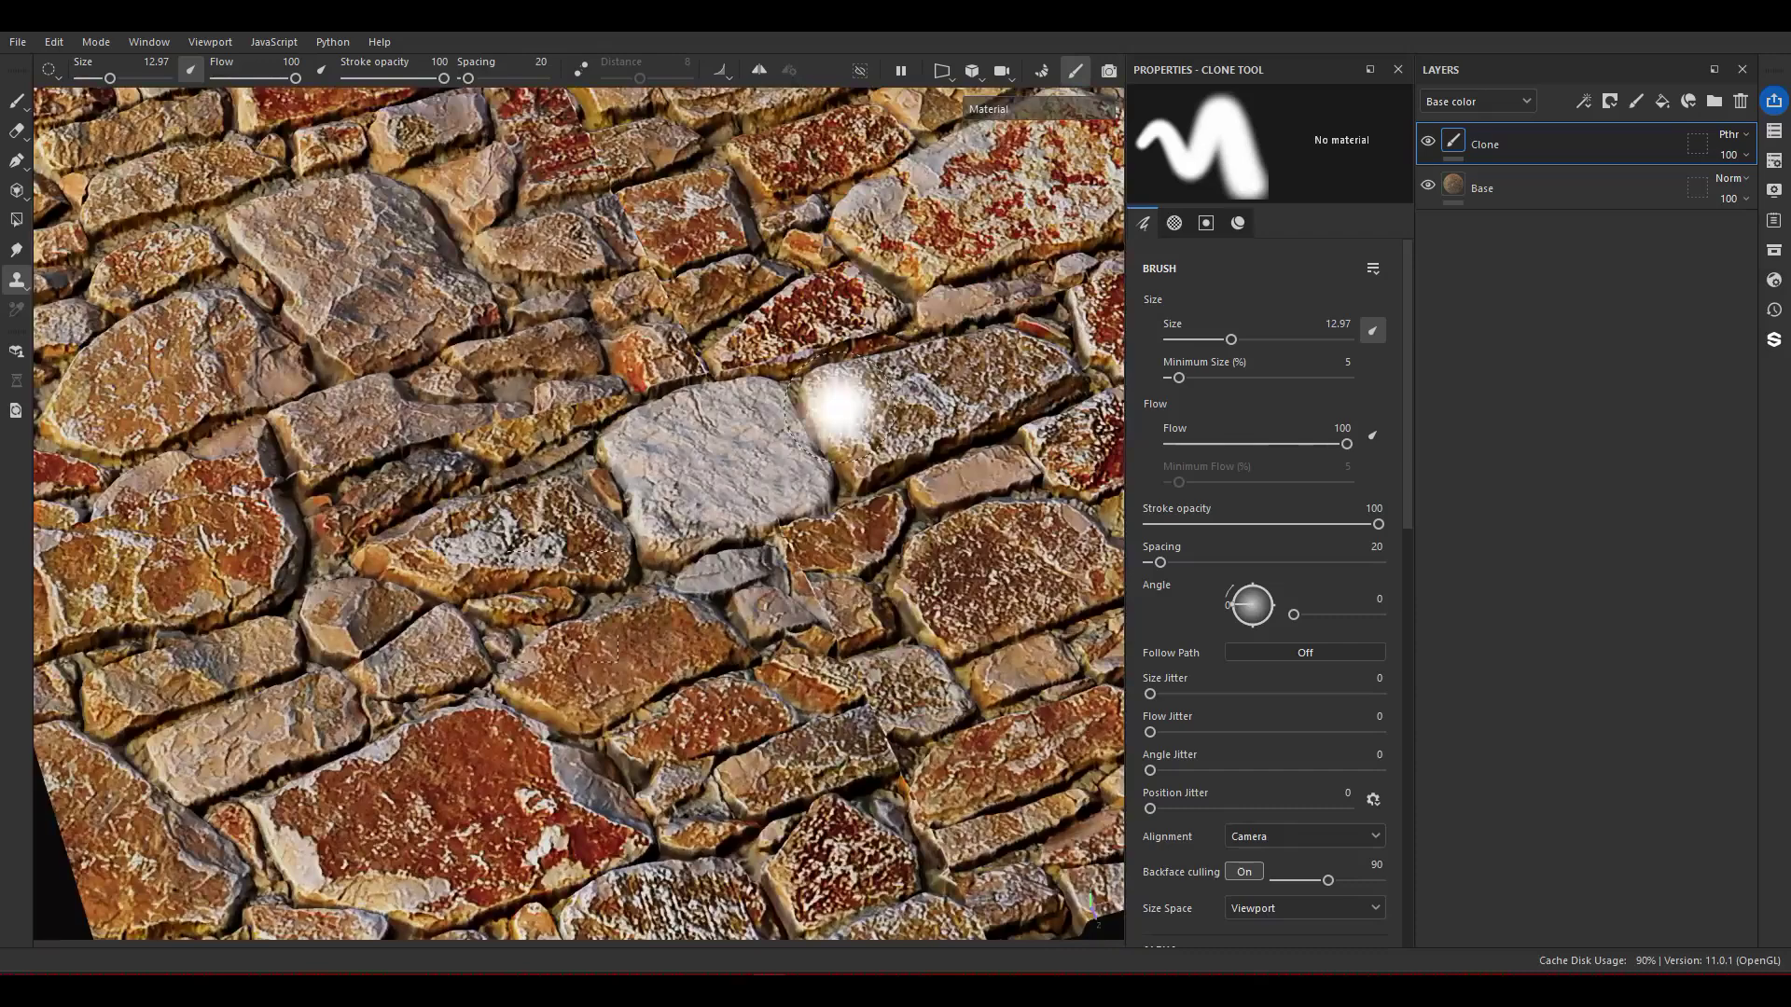
Sample a new clone source and clone over the seam through the smaller stones below the white stone
scroll(752, 507, "up", 5)
left_click_drag(752, 507, 606, 625, "alt")
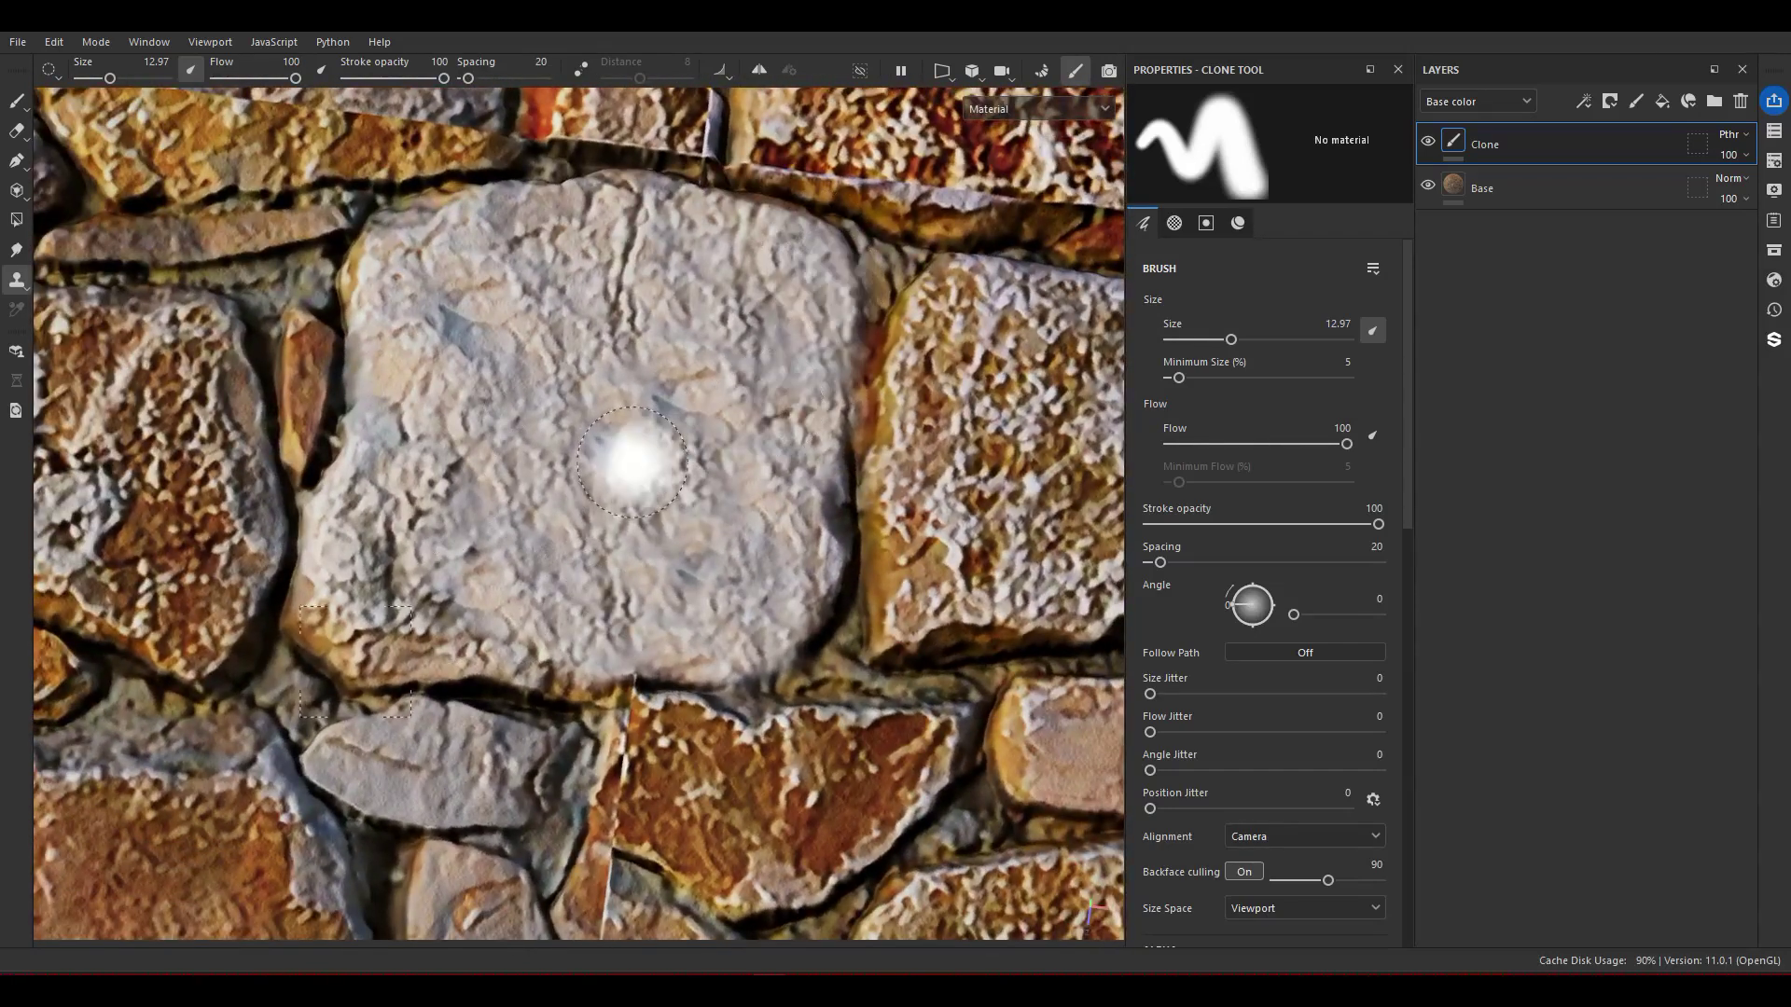
scroll(611, 440, "down", 5)
scroll(760, 634, "up", 4)
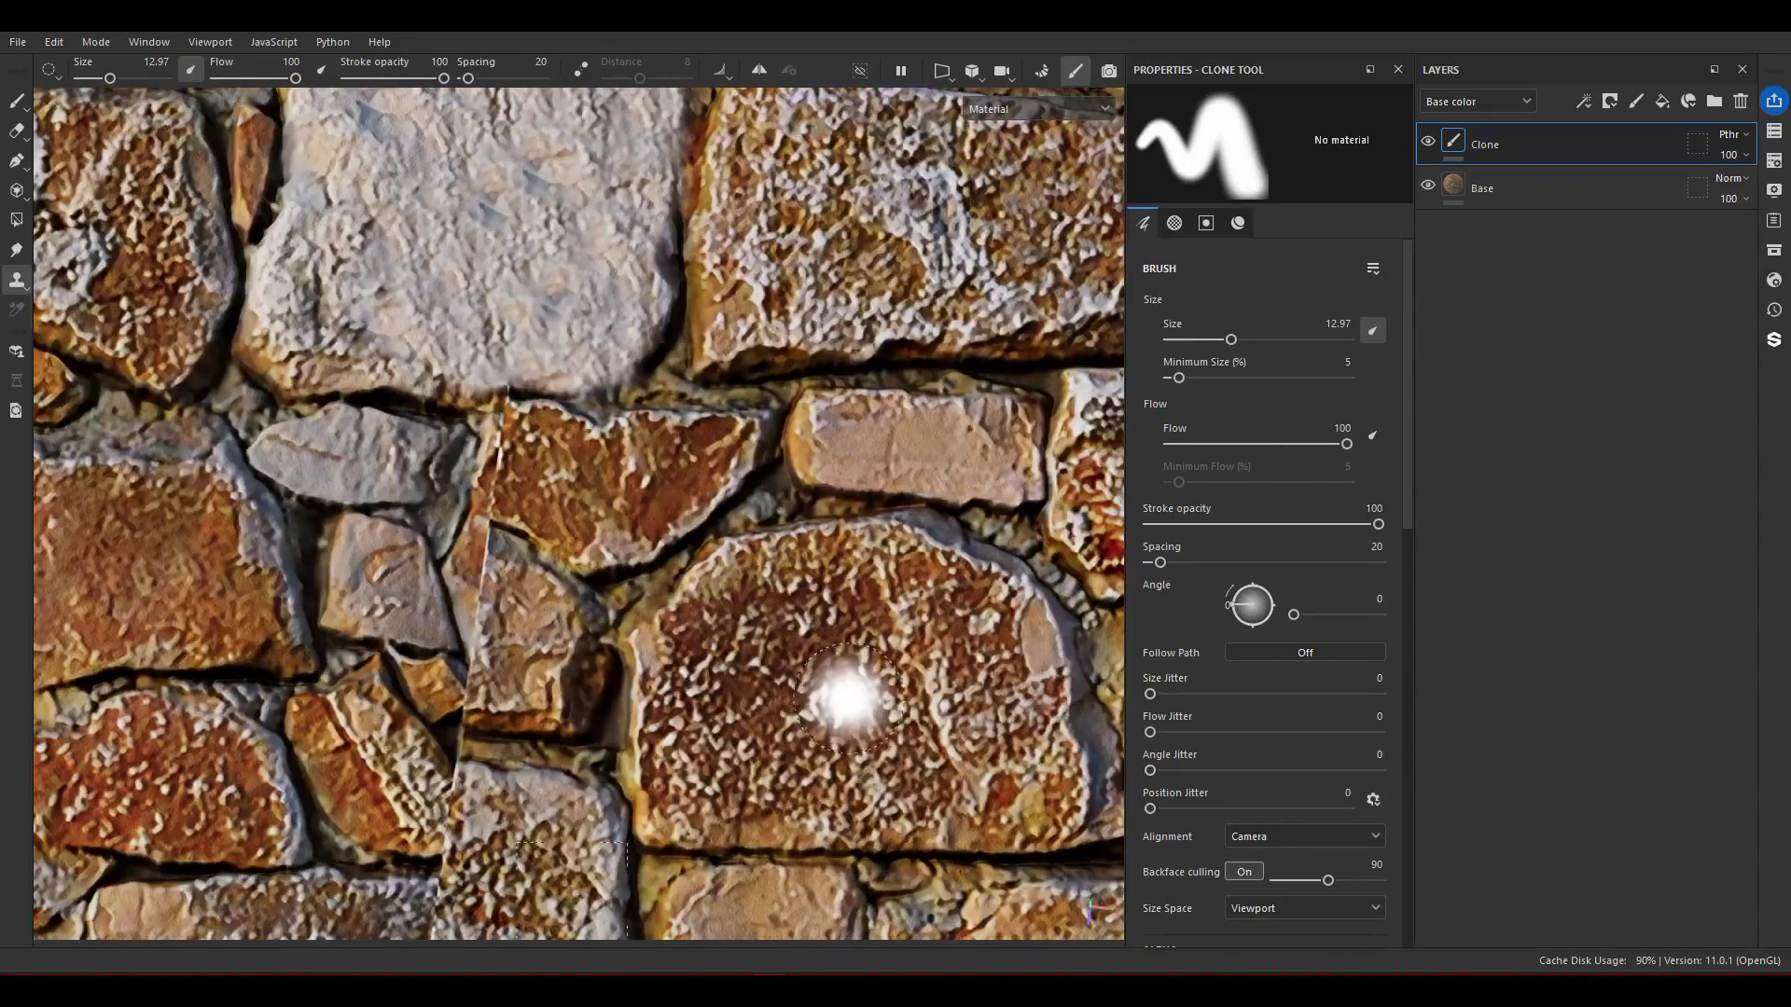
key("v")
left_click(924, 752)
middle_click_drag(625, 522, 647, 621, "alt")
mouse_move(640, 425)
left_mouse_down()
mouse_move(606, 439)
mouse_move(494, 373)
left_mouse_up()
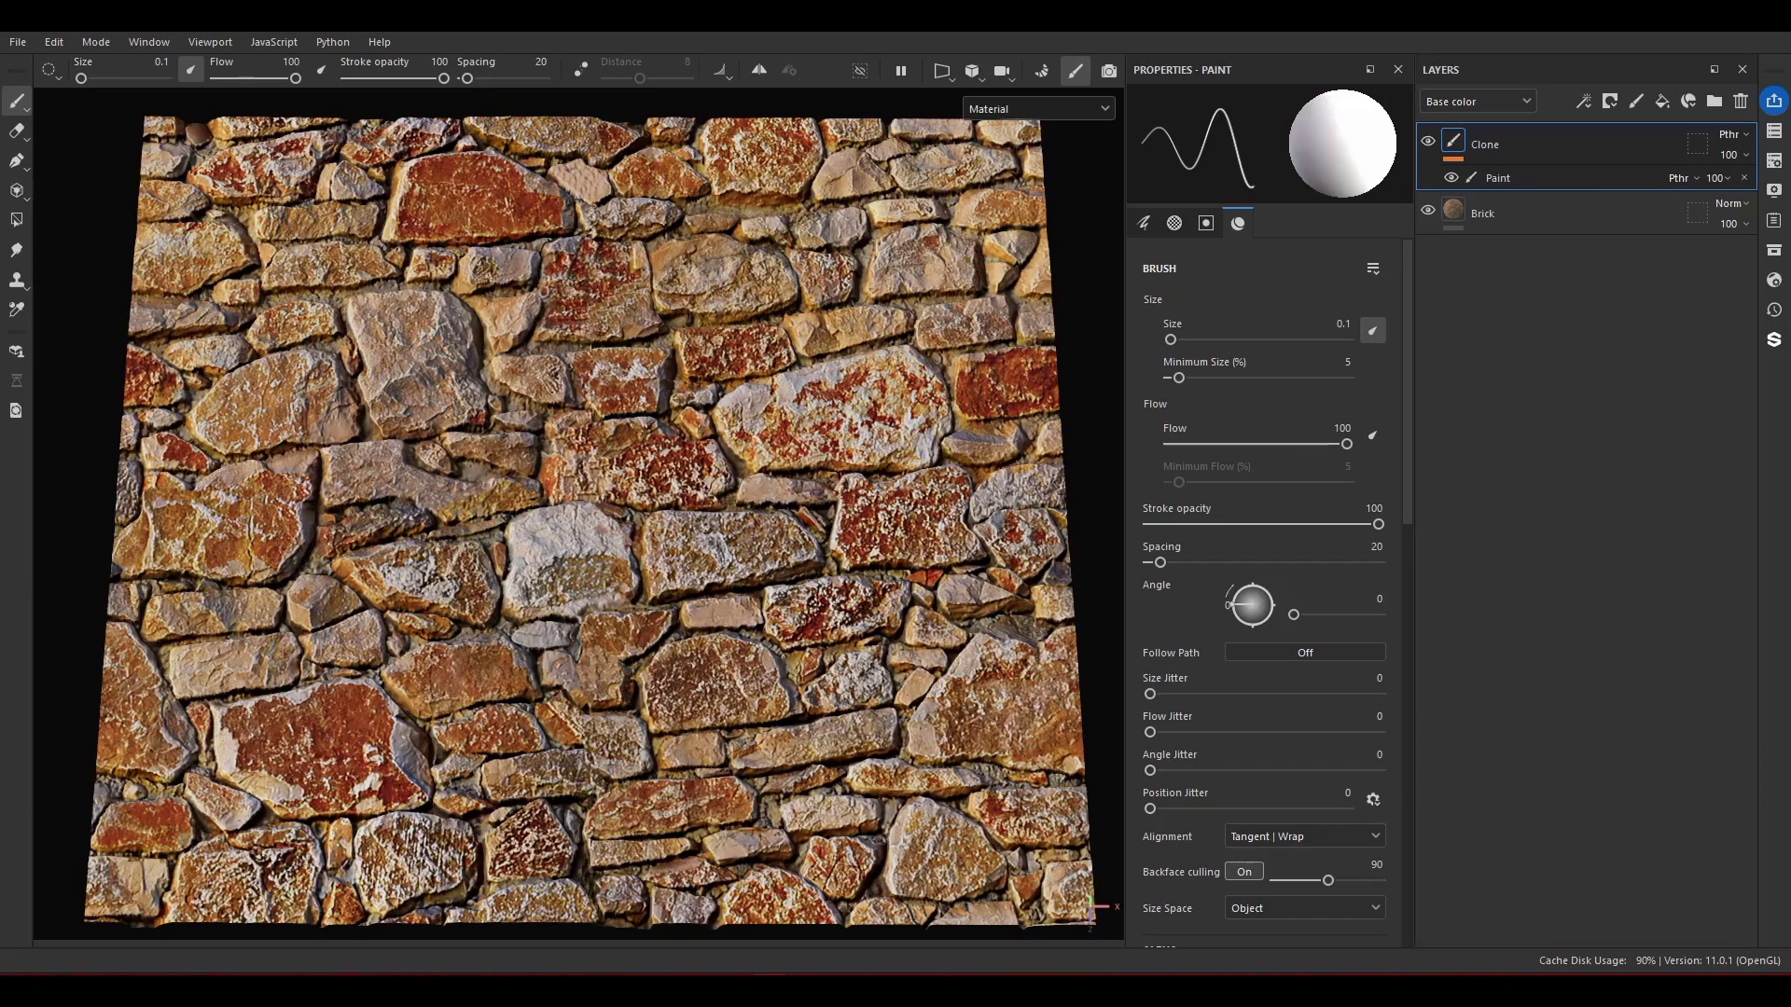
Hide and show the Clone layer again to compare the wall with and without the seam repair
left_click(1430, 141)
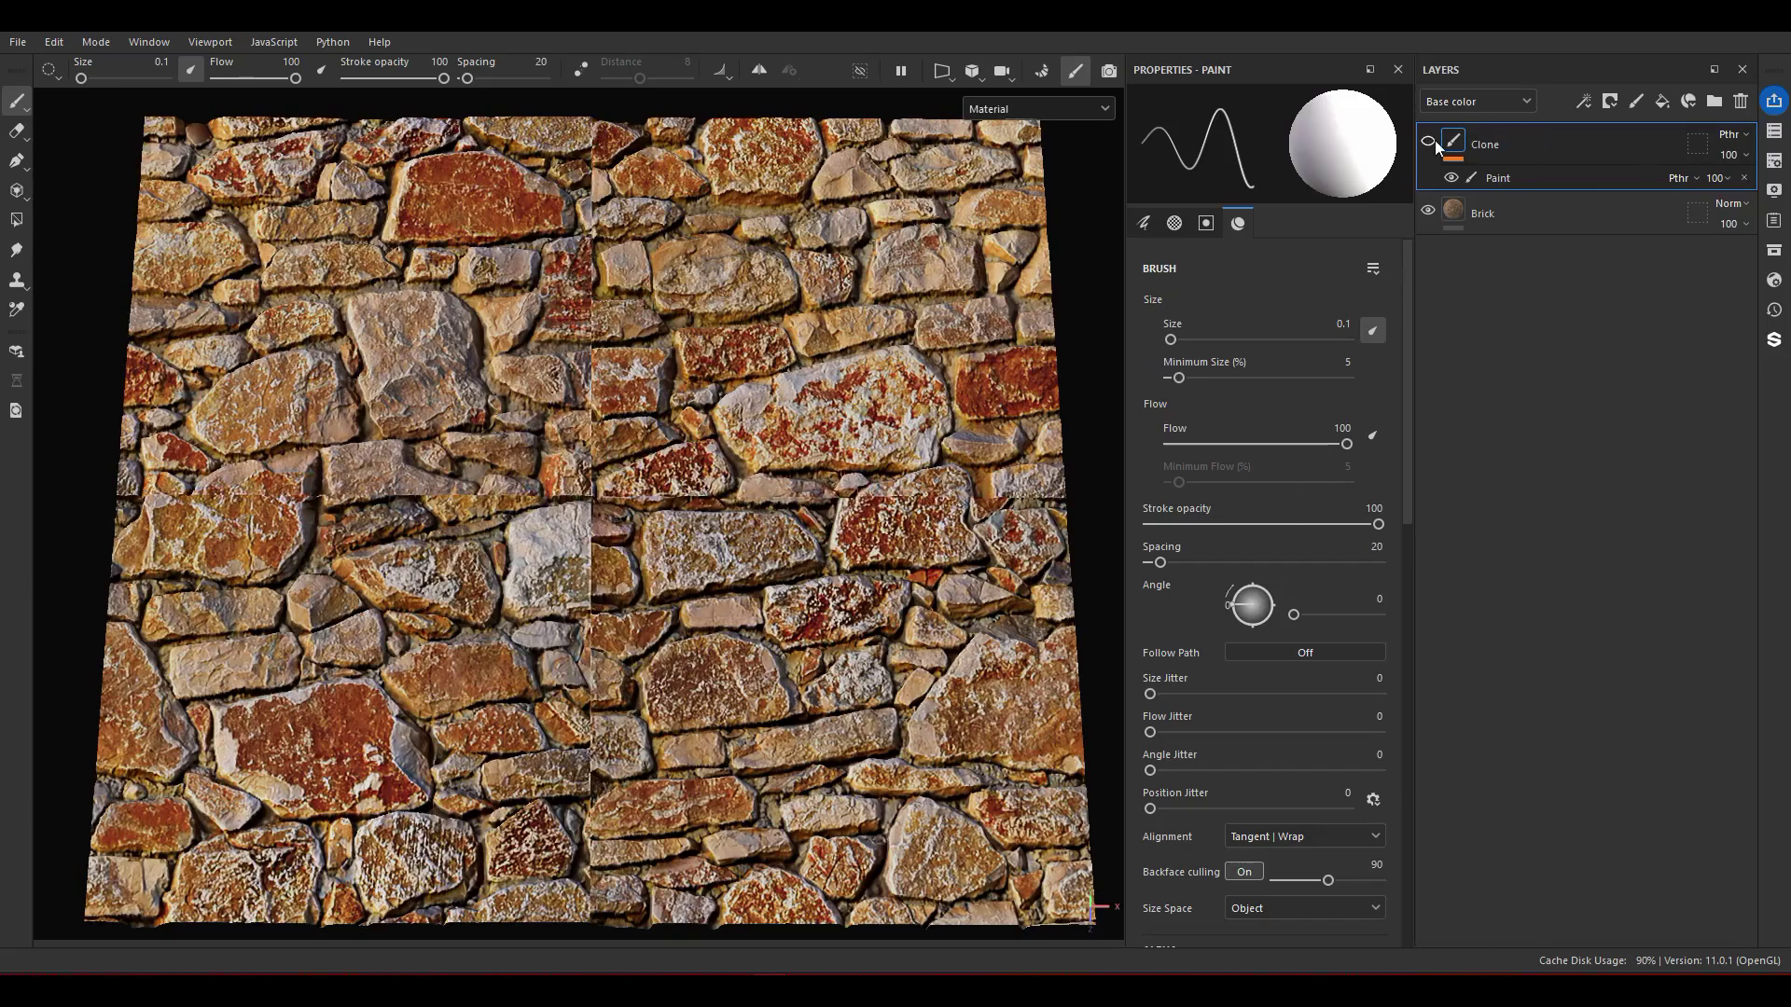
left_click(1430, 142)
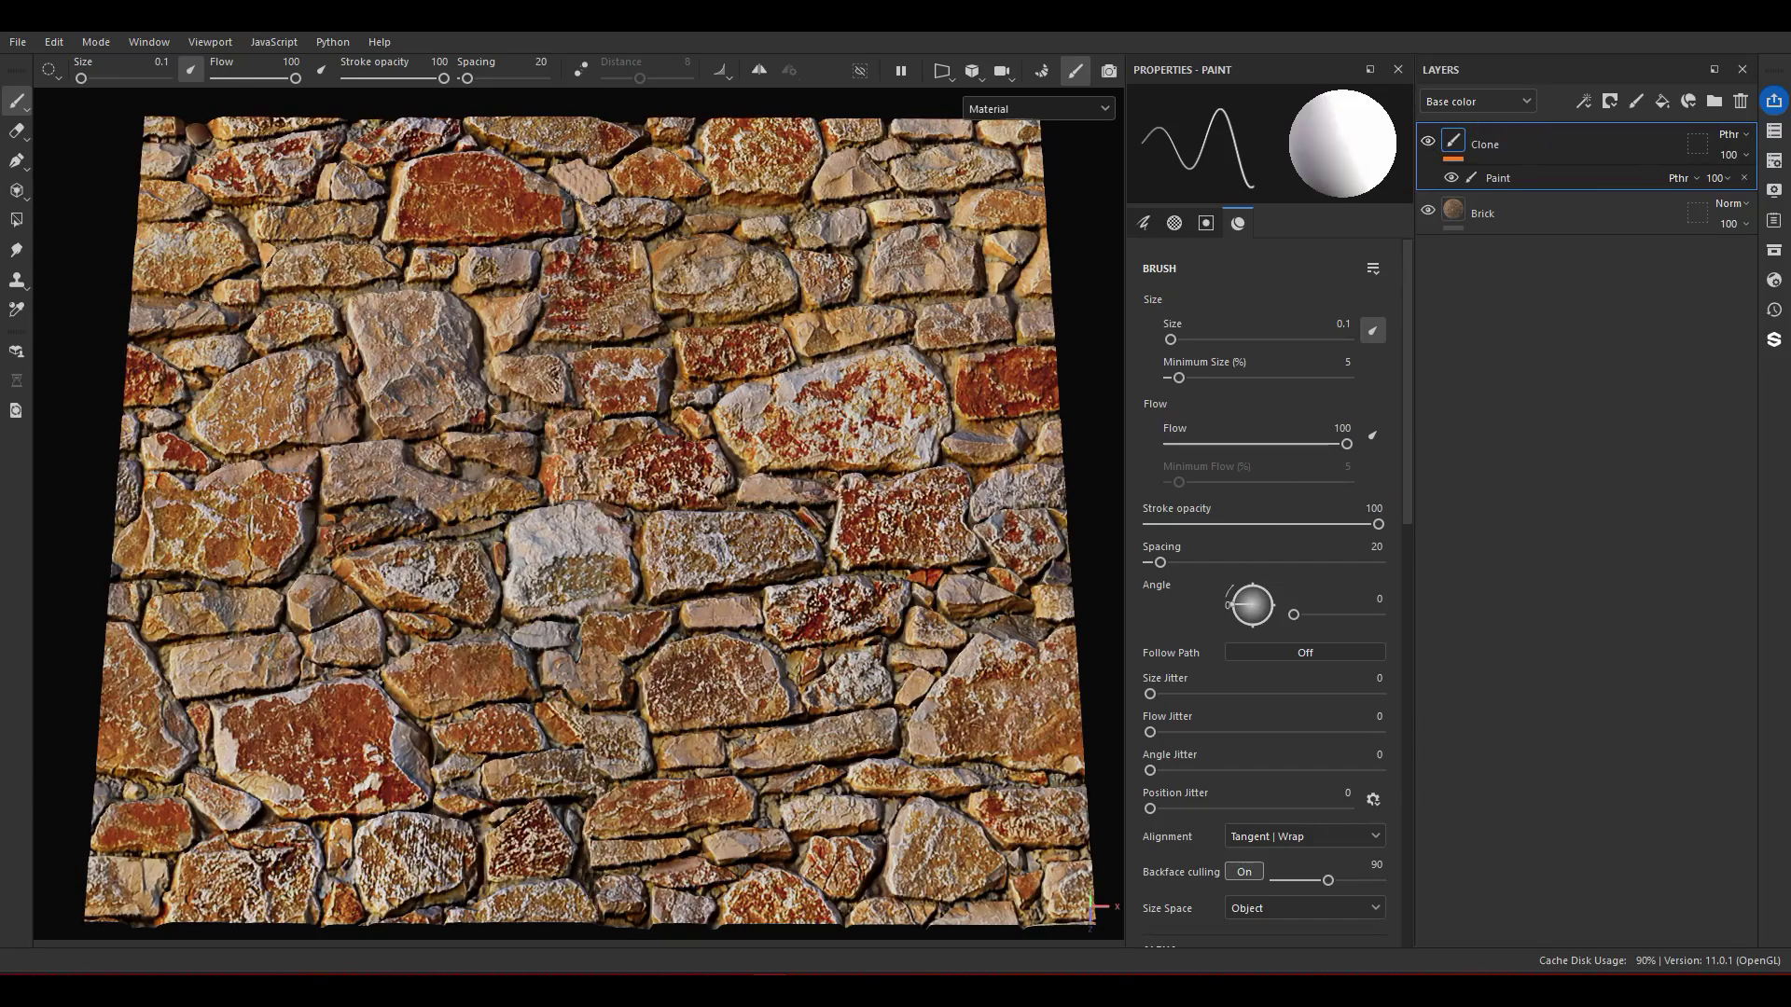
scroll(551, 653, "down", 2)
left_click_drag(551, 653, 554, 757, "alt")
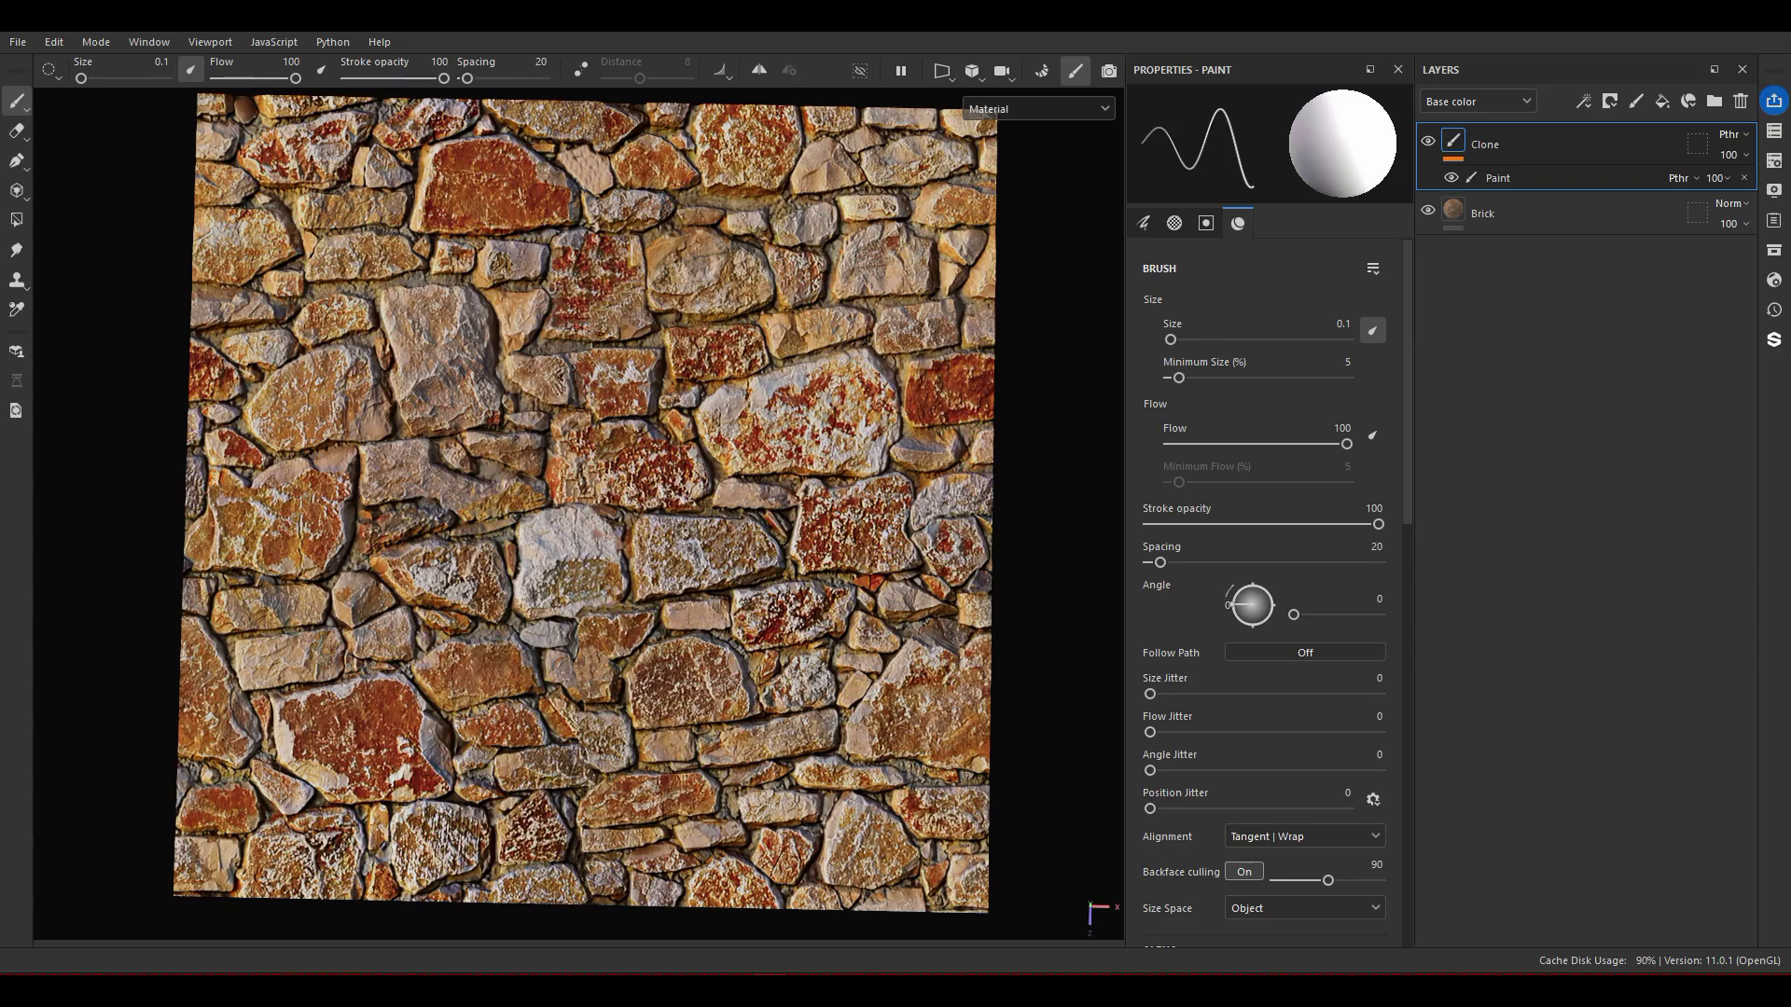
Cycle the channel views through to Normal, return to the material view and inspect the whole plane
key("c")
key("c")
key("c")
key("c")
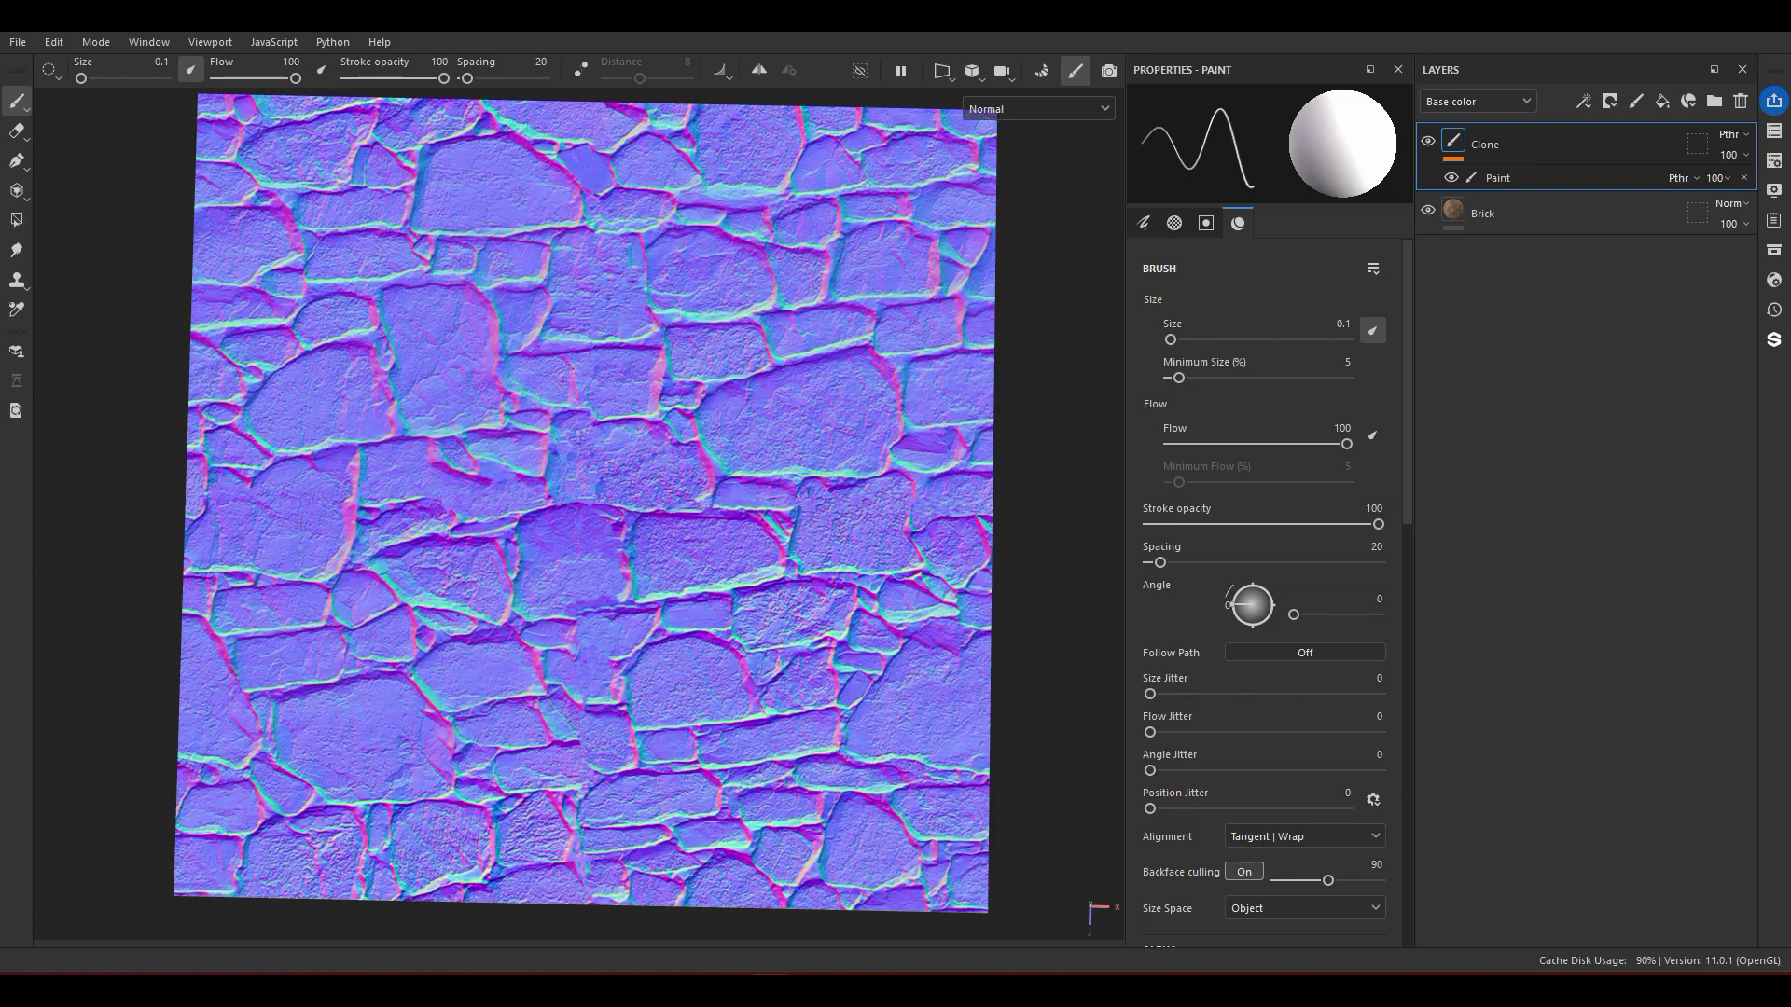
key("m")
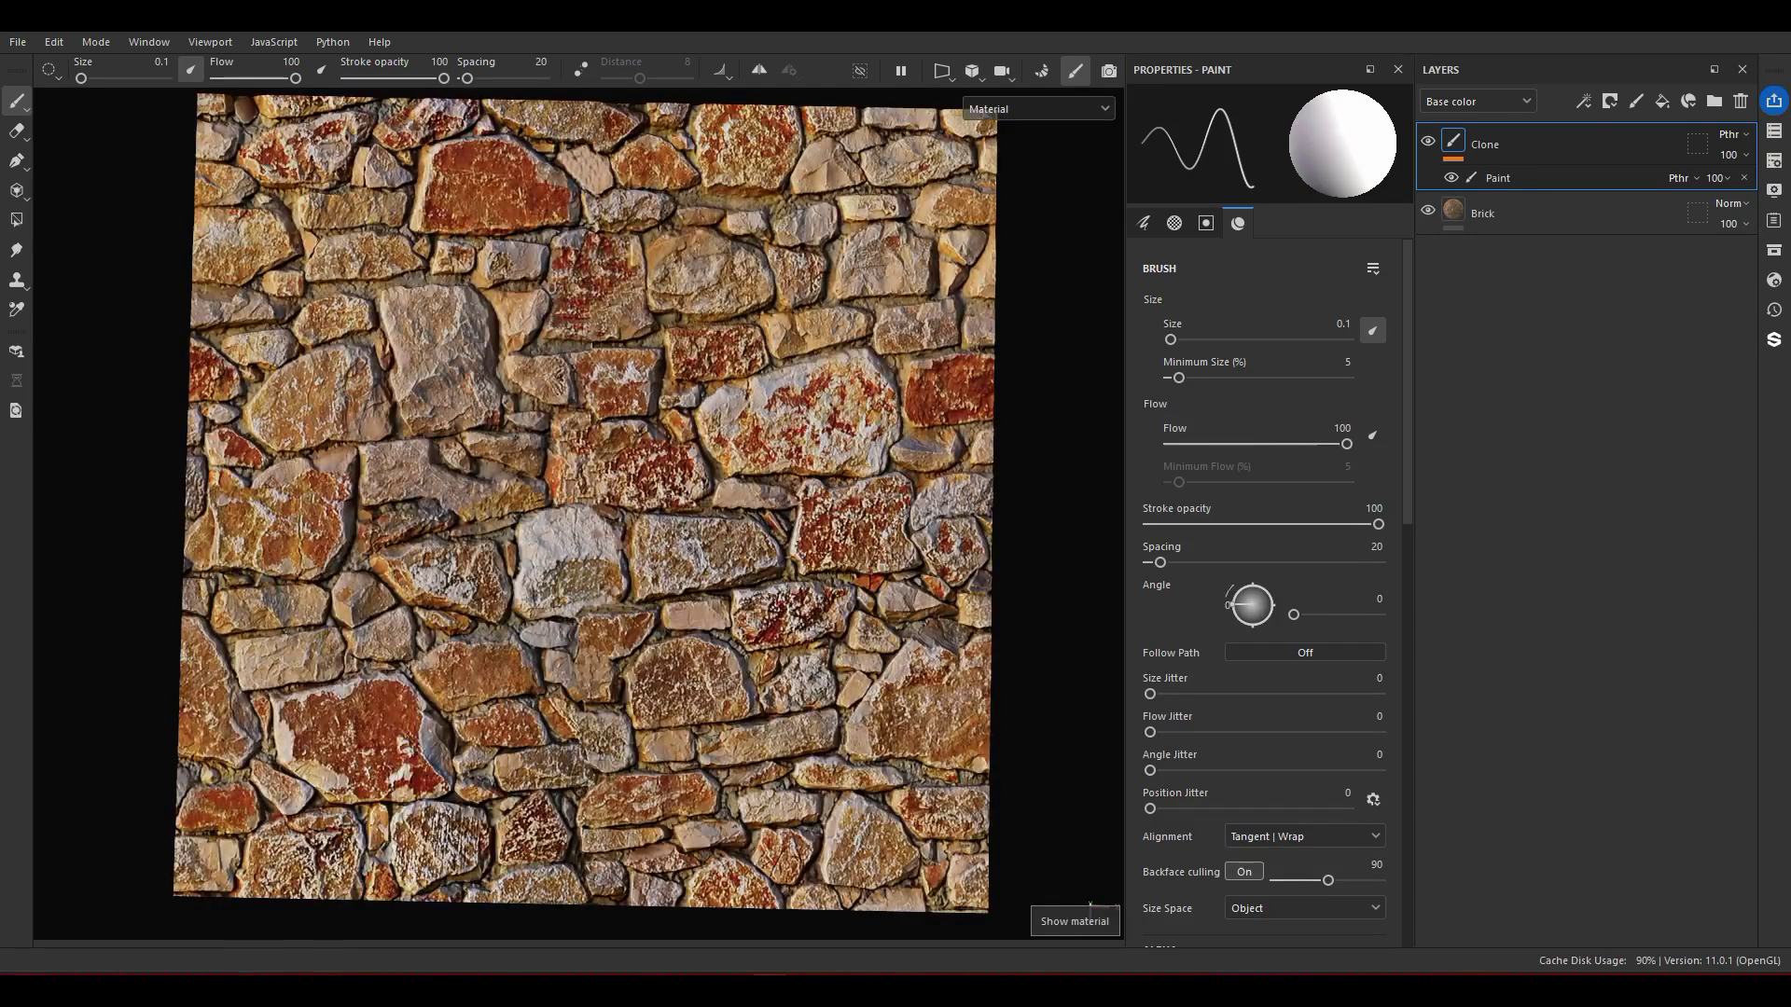
scroll(1031, 533, "down", 2)
middle_click_drag(1095, 523, 930, 536, "alt")
left_click_drag(988, 527, 919, 466, "alt")
Check the Brick layer's UV offset, add an anchor point to the Clone layer and create a fill layer above it
left_click(1521, 211)
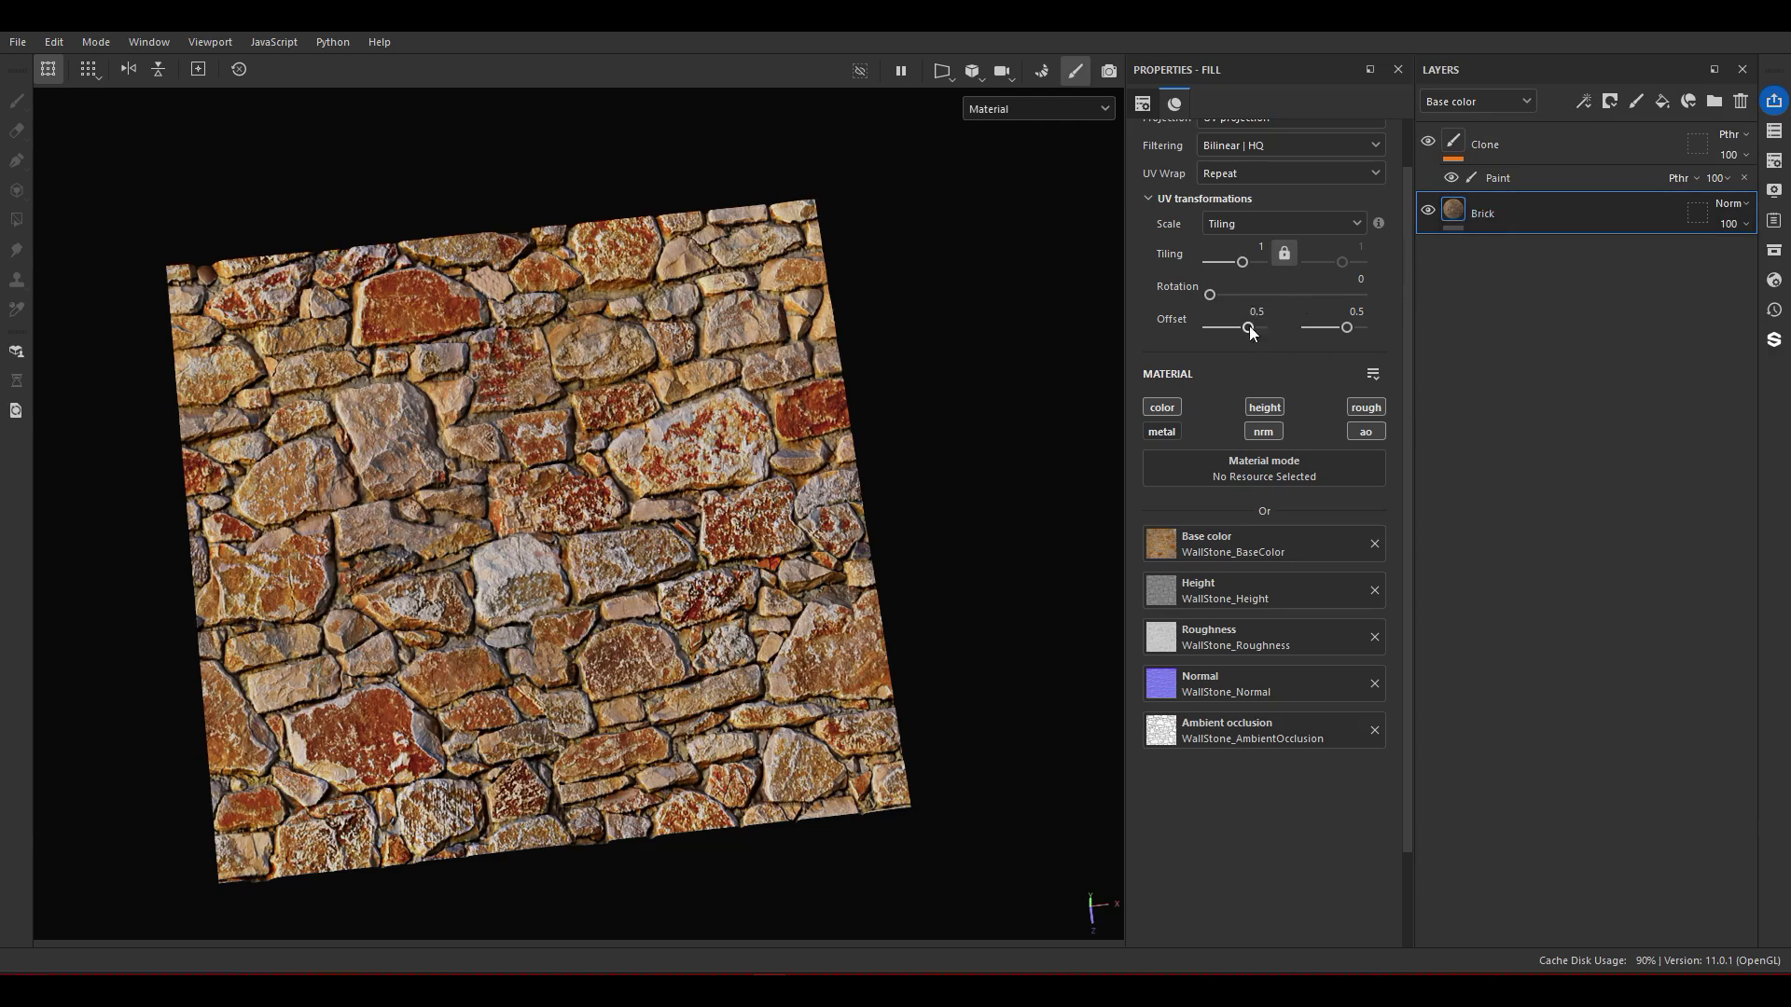
left_click(1486, 143)
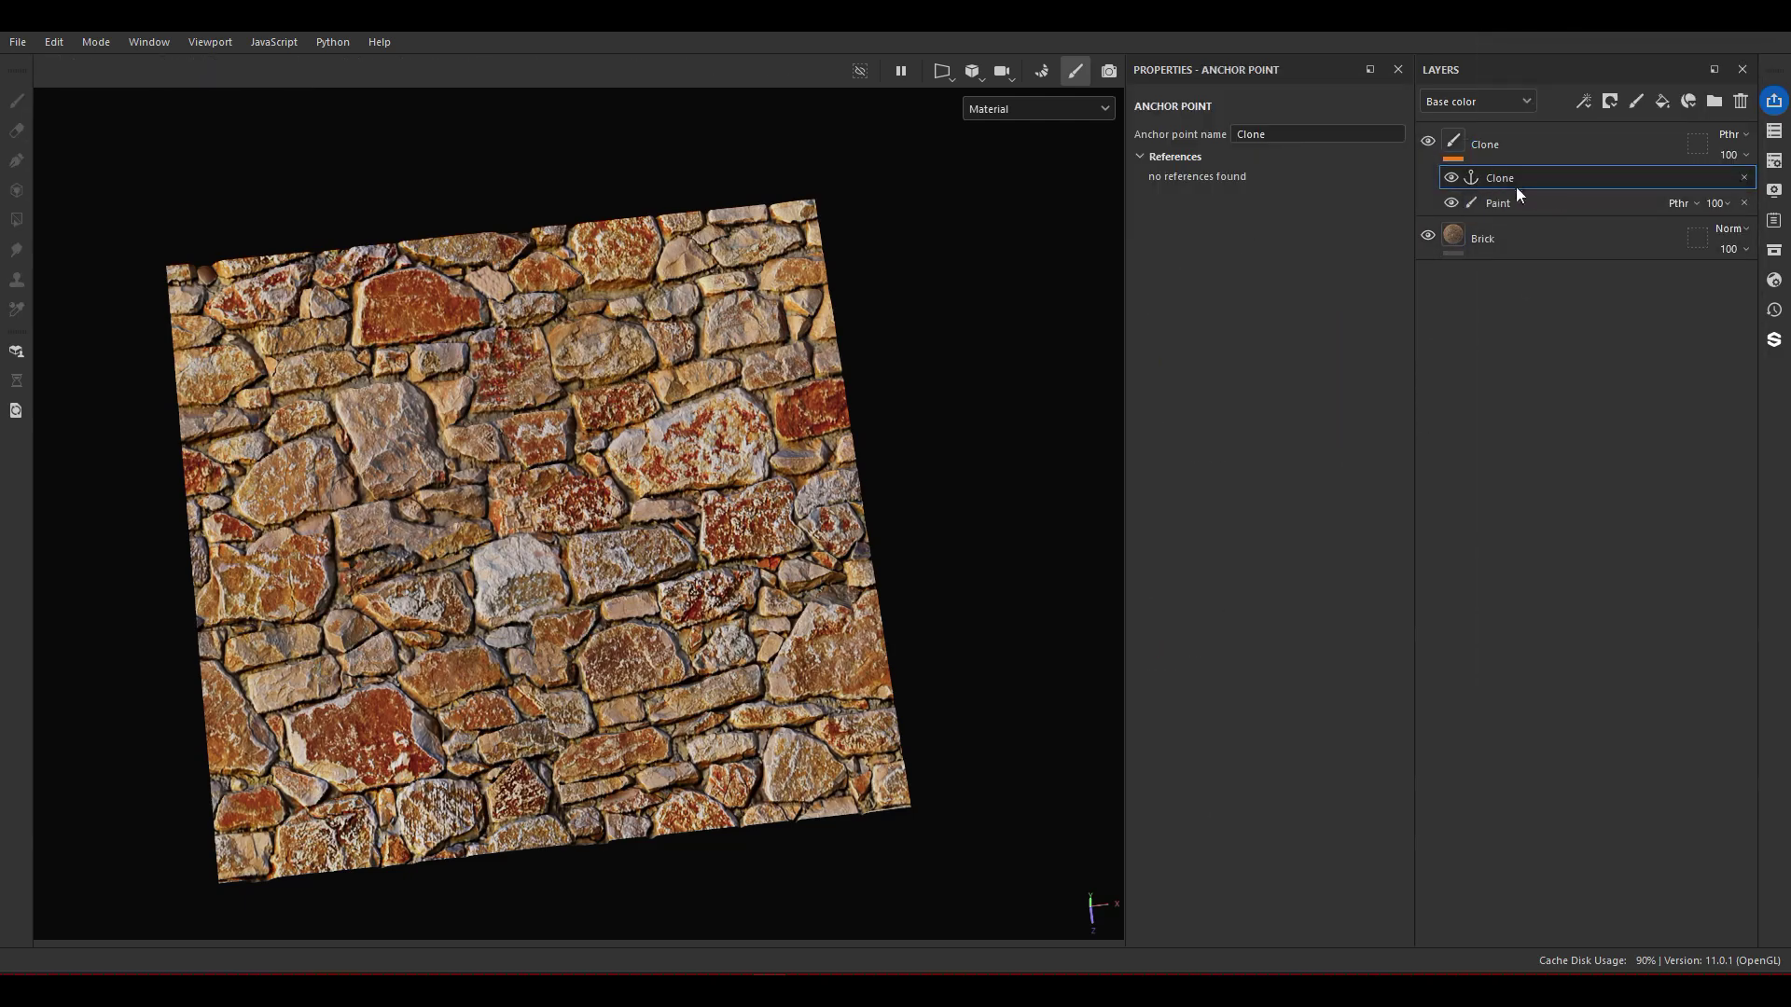
left_click(1519, 130)
left_click(1663, 100)
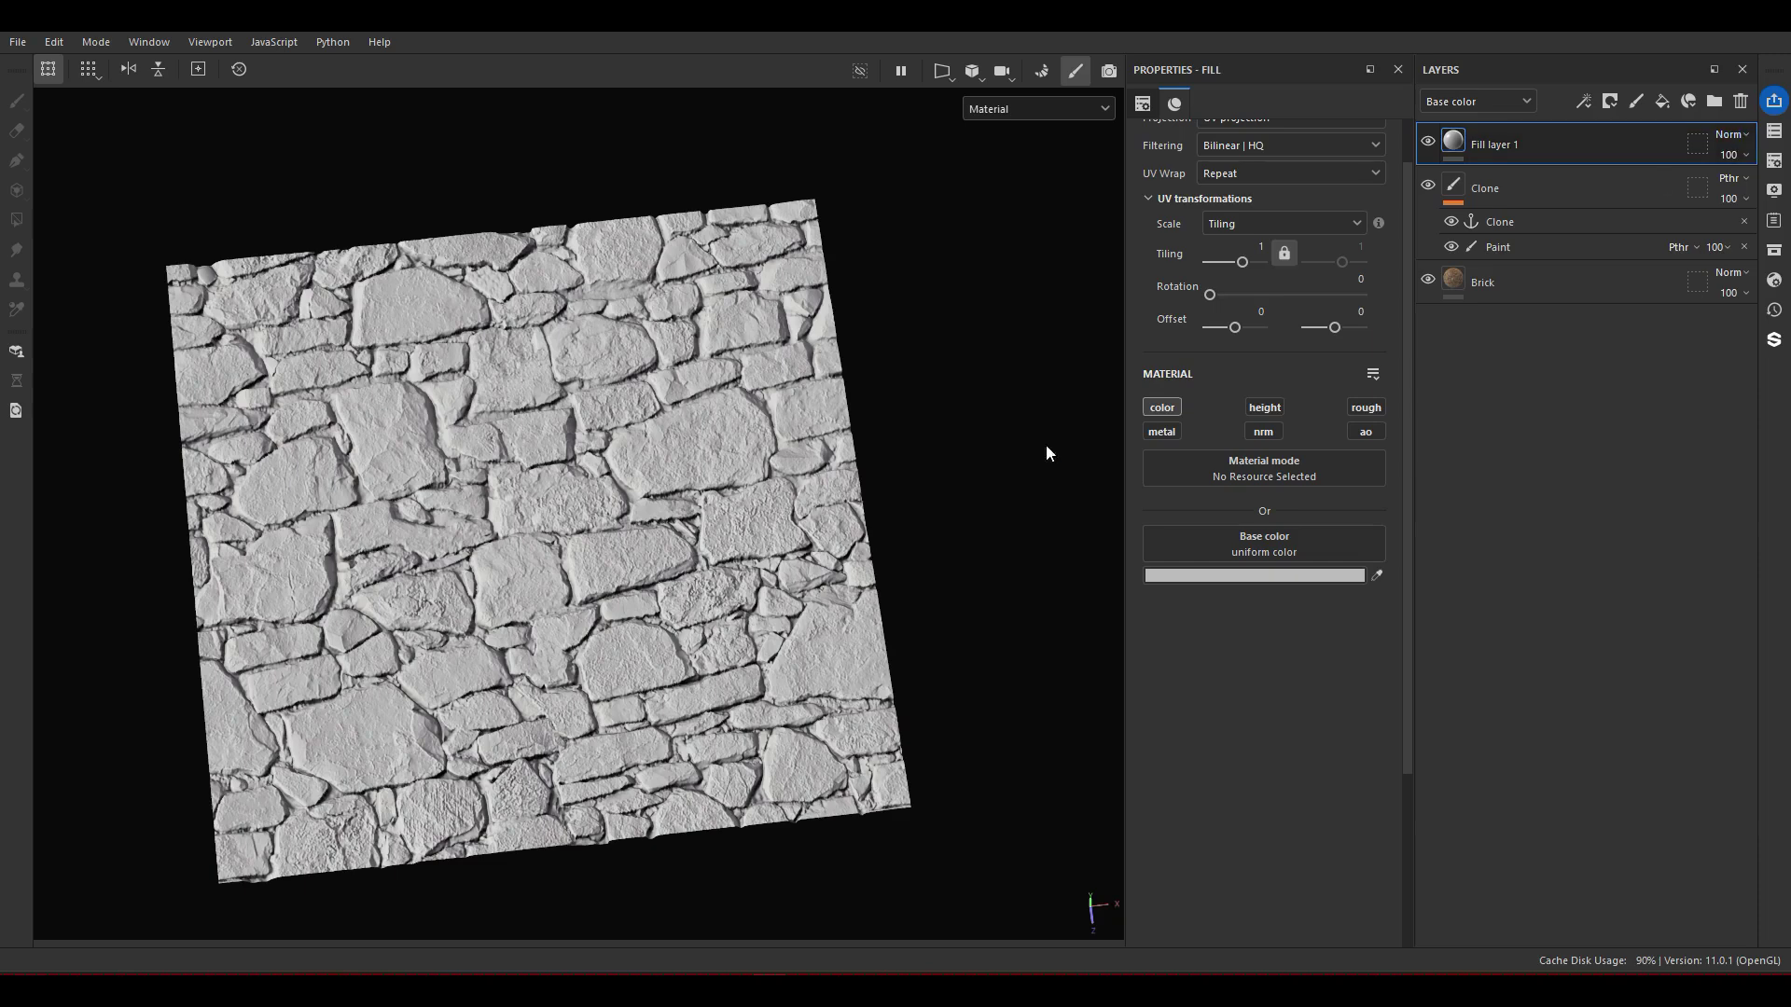
Enable the height, rough, nrm and ao channels on the new fill layer
left_click(1264, 408)
left_click(1365, 407)
left_click(1161, 431)
left_click(1263, 431)
left_click(1366, 431)
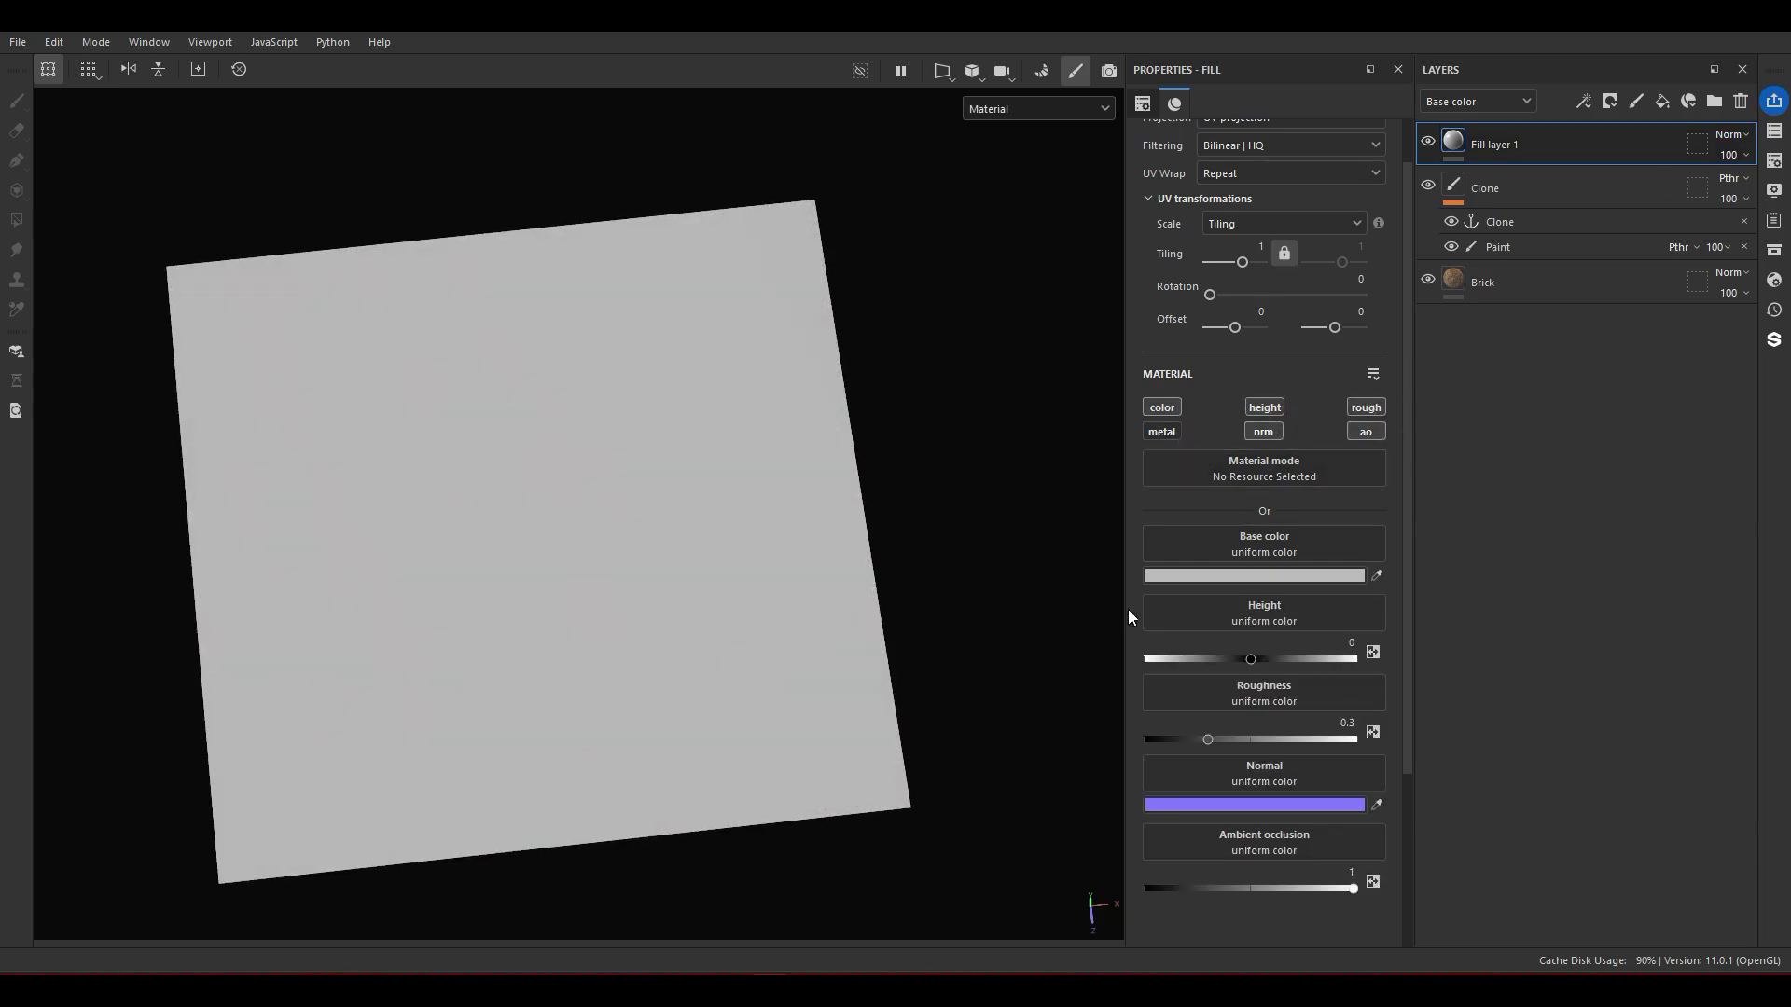
Rename the new fill layer as FixAlt
double_click(1471, 157)
type("FixAlt")
key("Return")
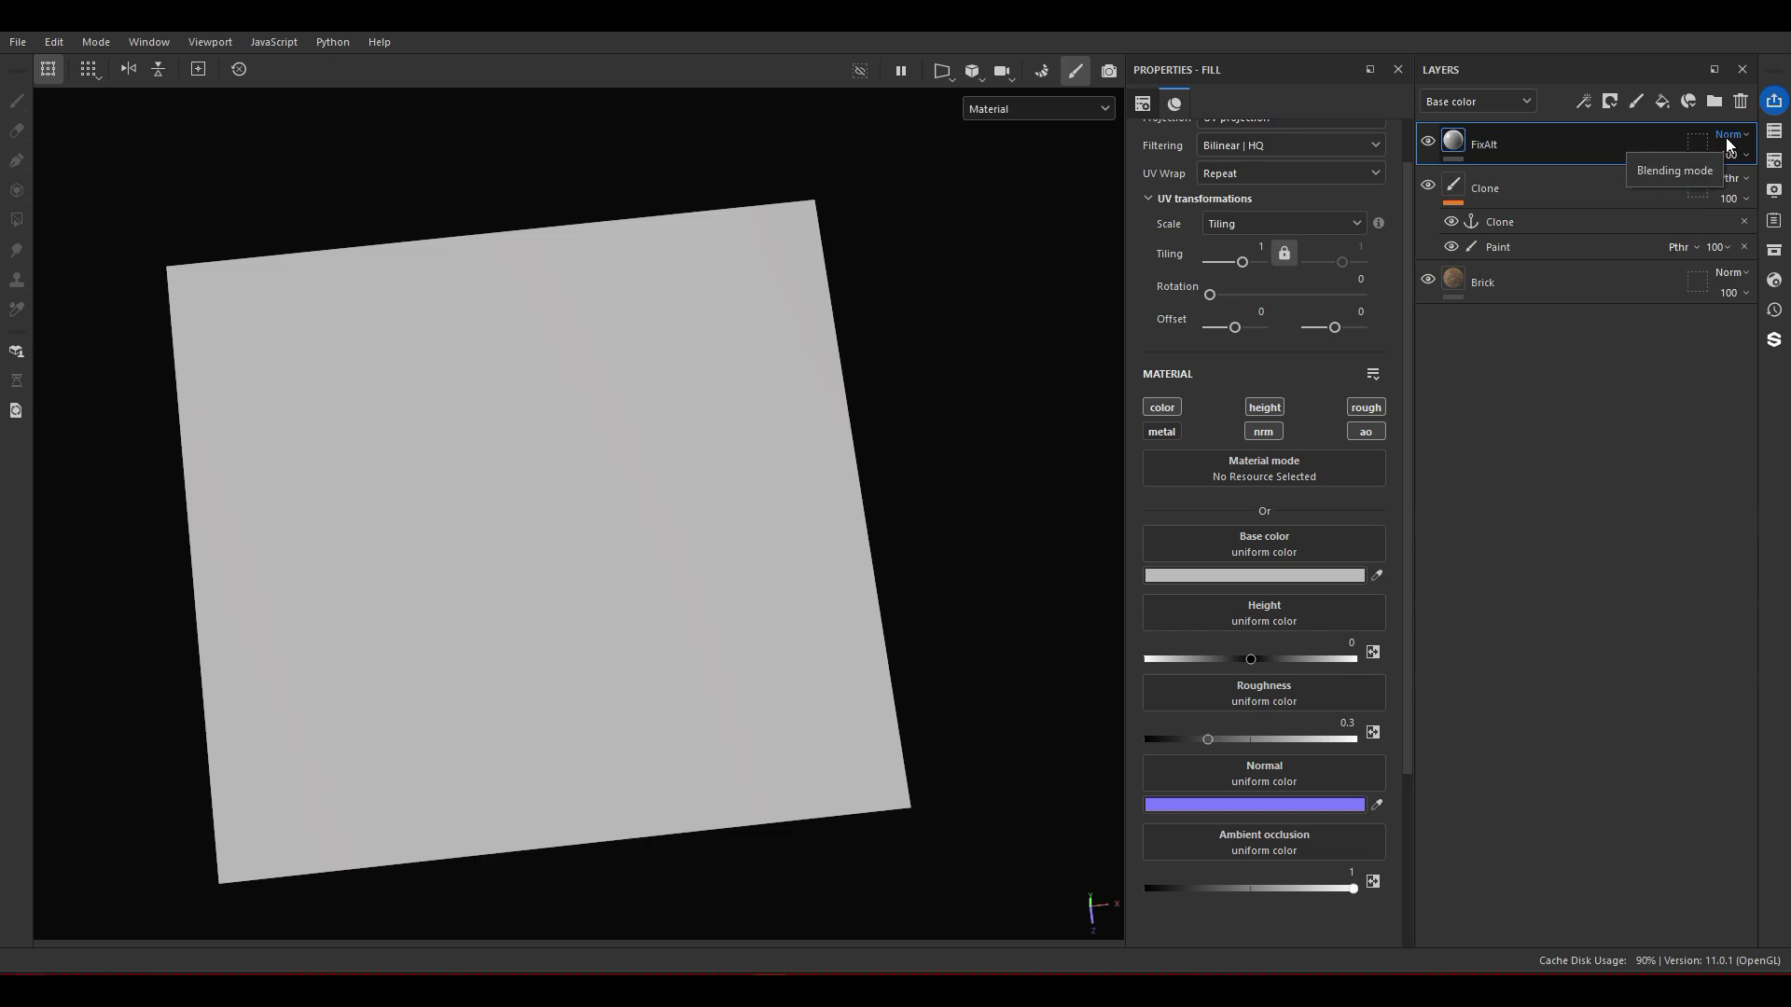
Use the Clone anchor point as the FixAlt layer's reference material
left_click(1259, 474)
left_click(1363, 488)
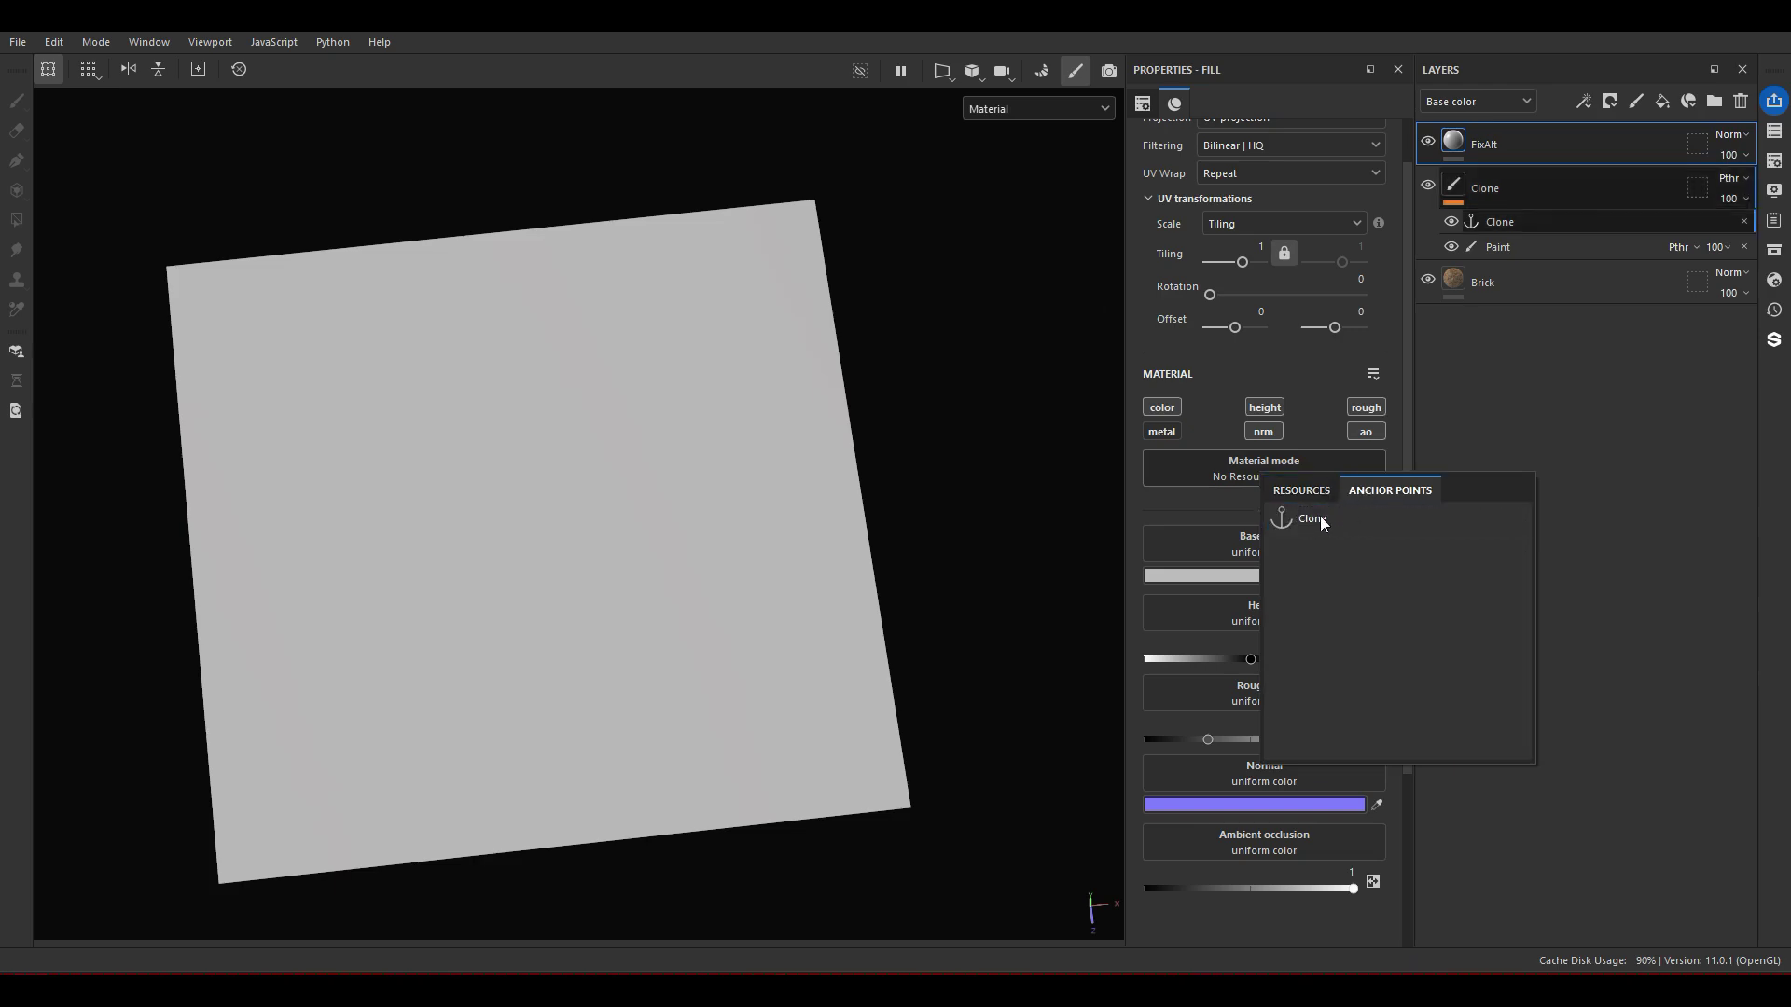
left_click(1323, 523)
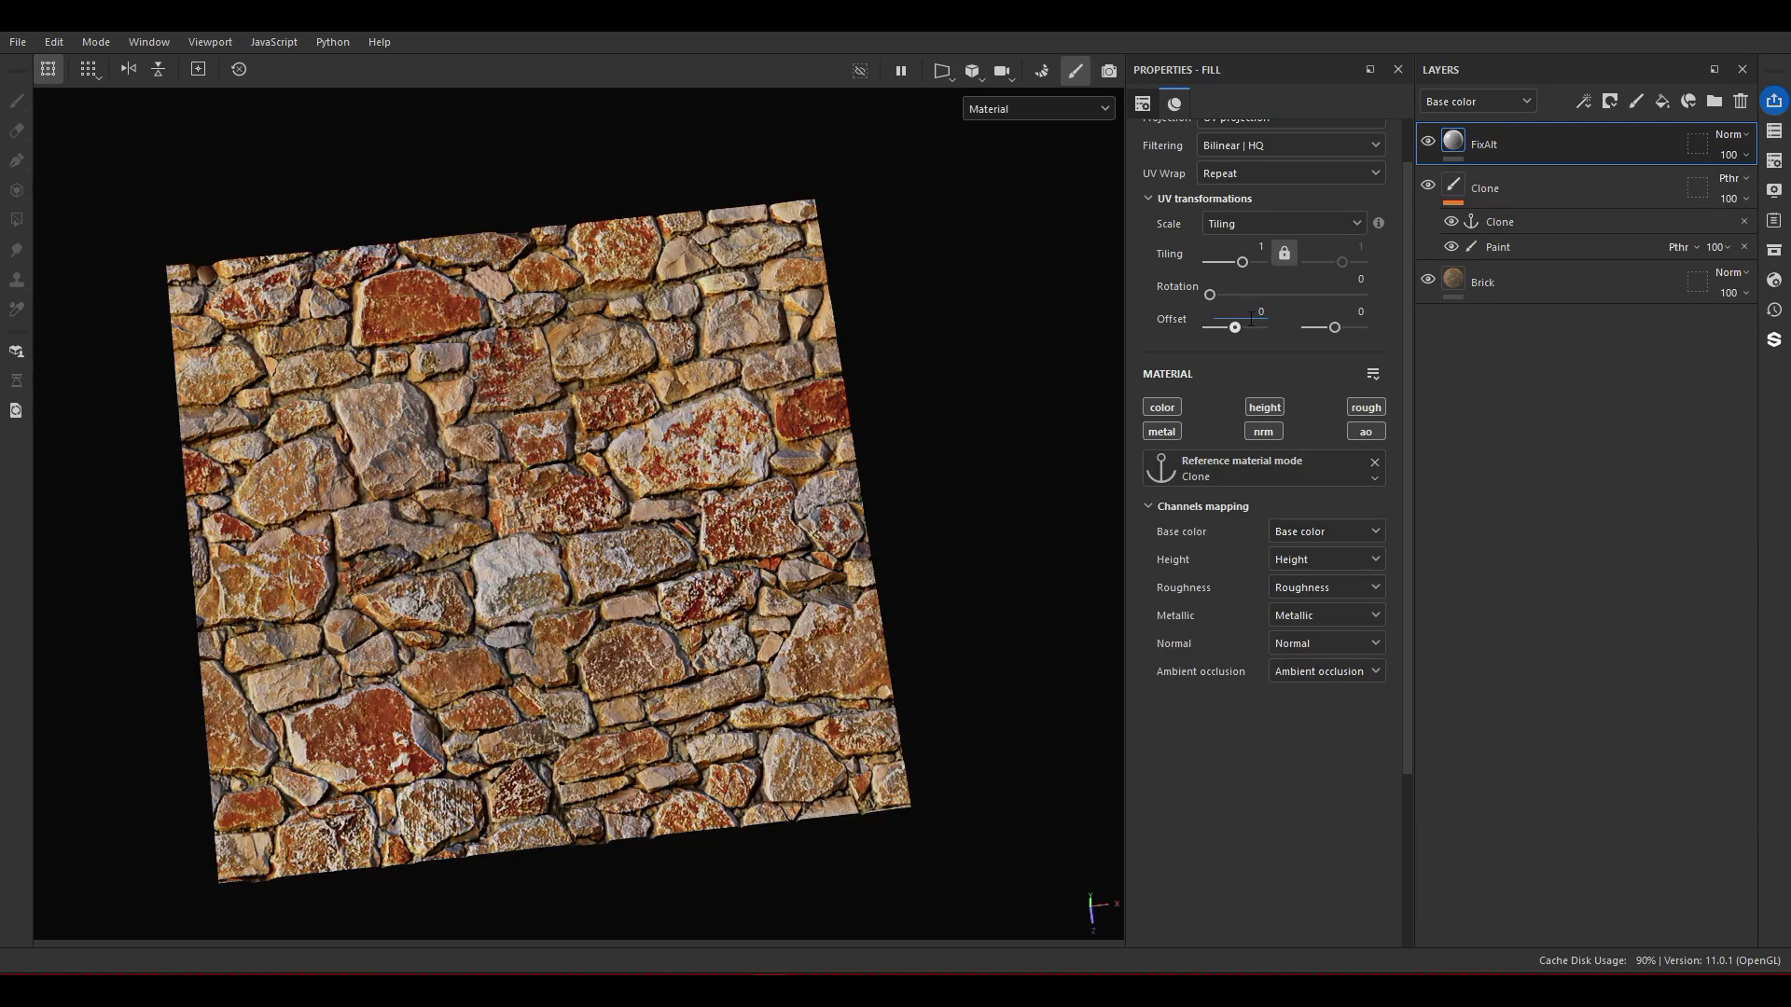
Set the FixAlt layer's UV offset to 0.5 in both directions and check the stone wall's tiling
type(".5")
key("Return")
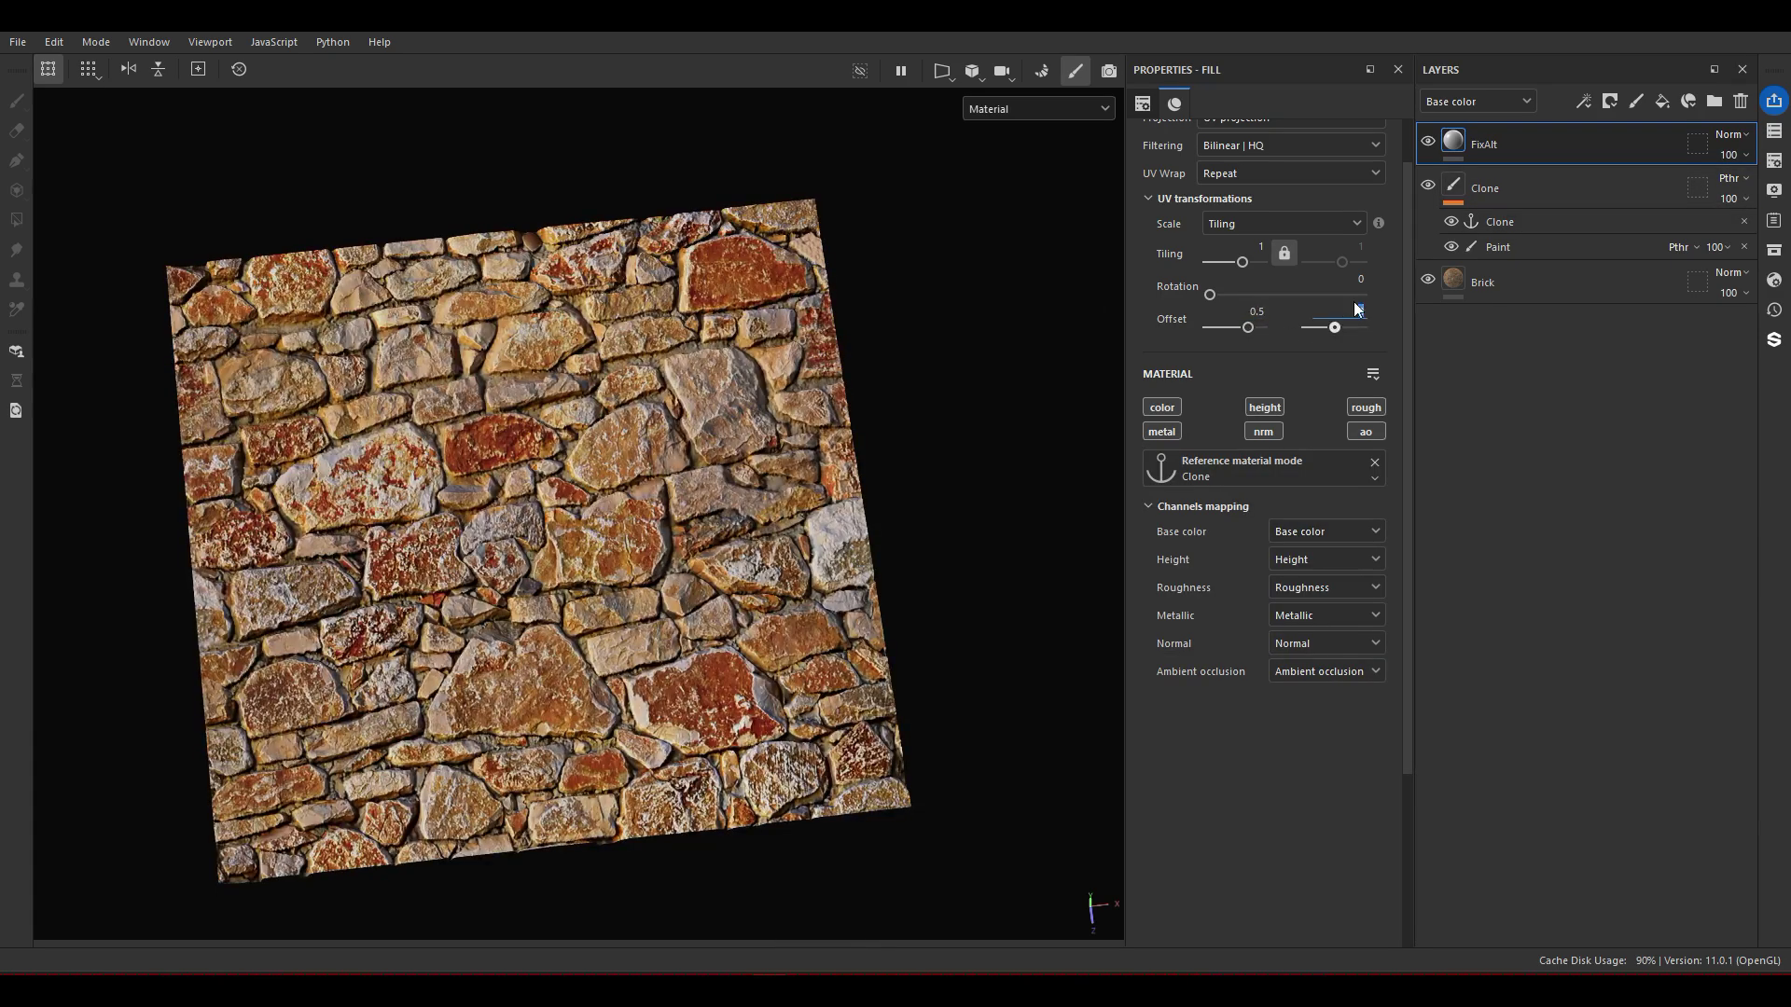
type(".5")
key("Return")
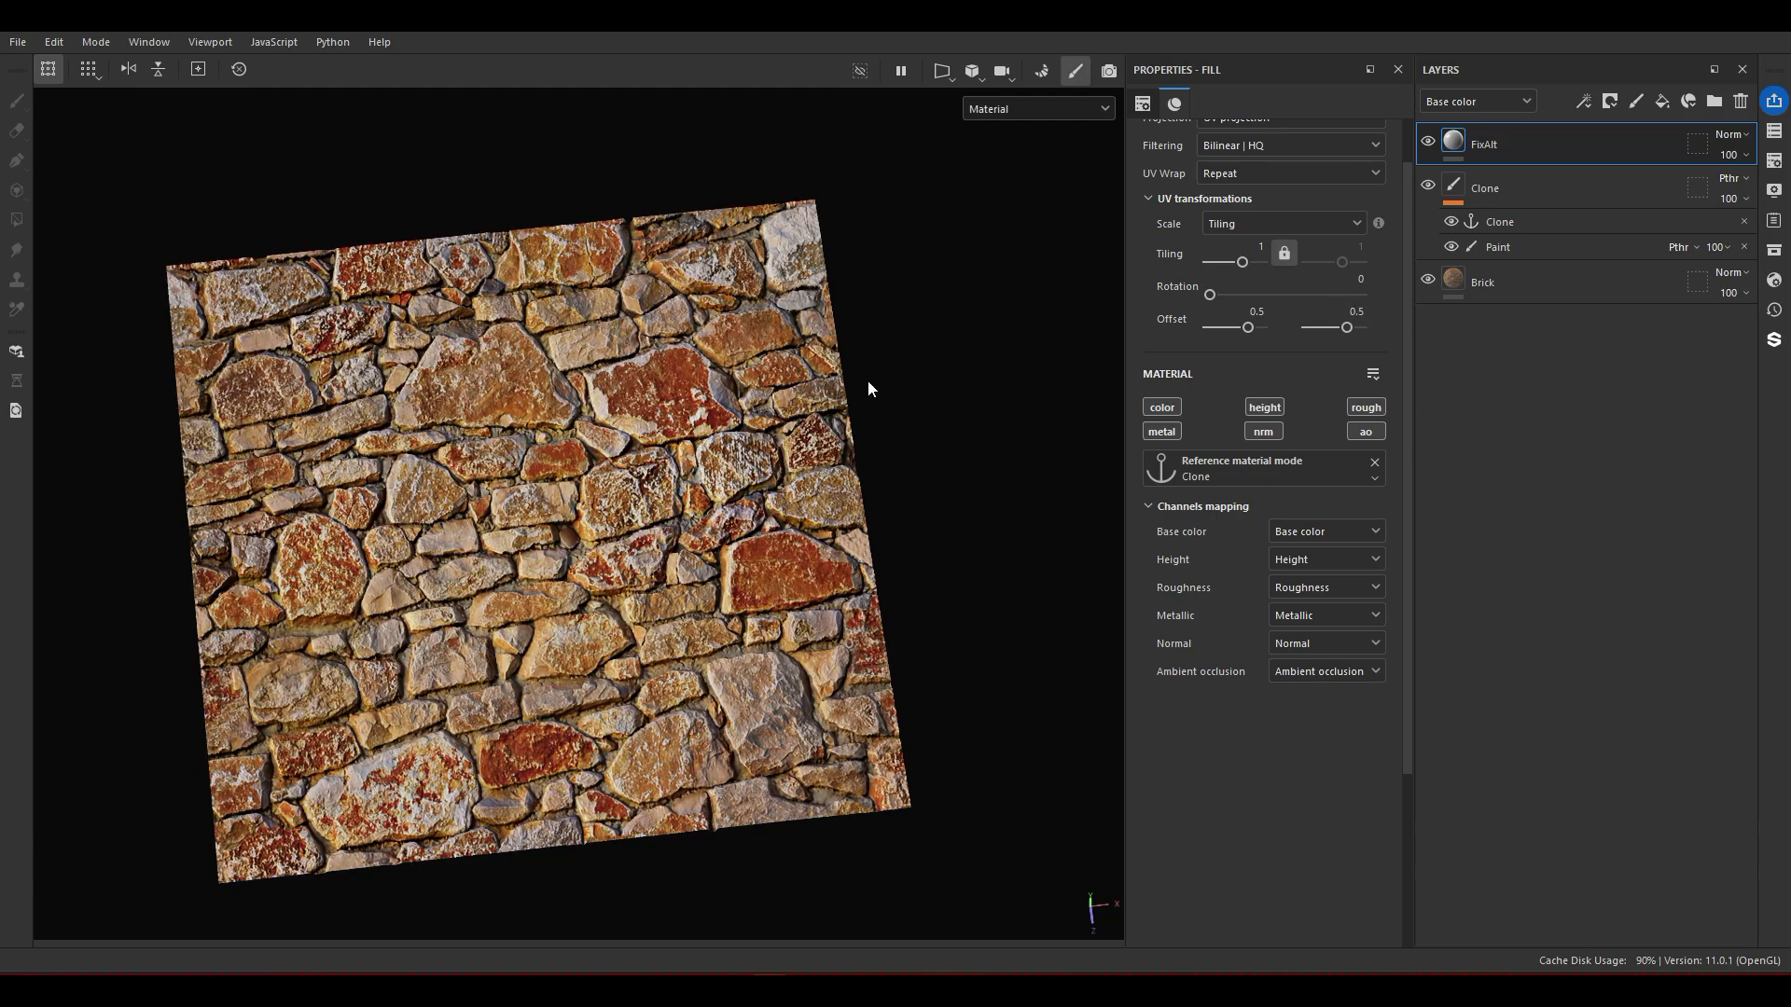
left_click_drag(868, 389, 717, 533, "alt")
middle_click_drag(640, 554, 616, 515, "alt")
right_click_drag(616, 515, 617, 652, "alt")
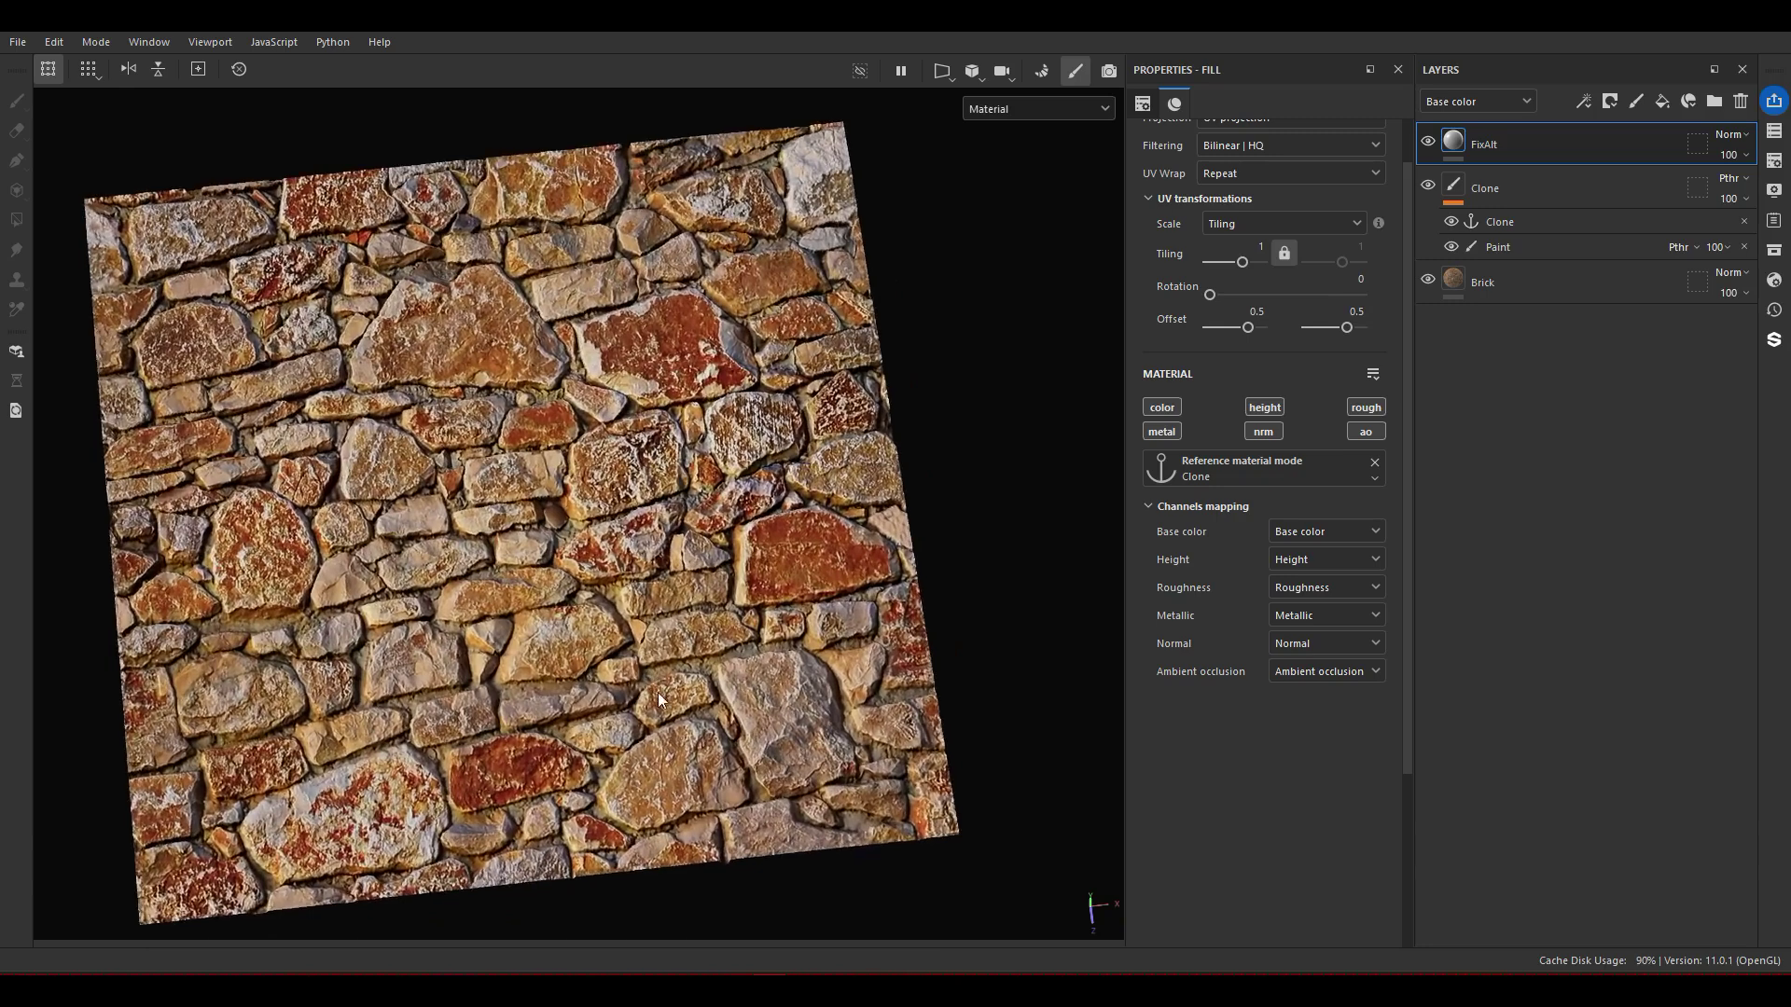
left_click_drag(618, 652, 609, 657, "alt")
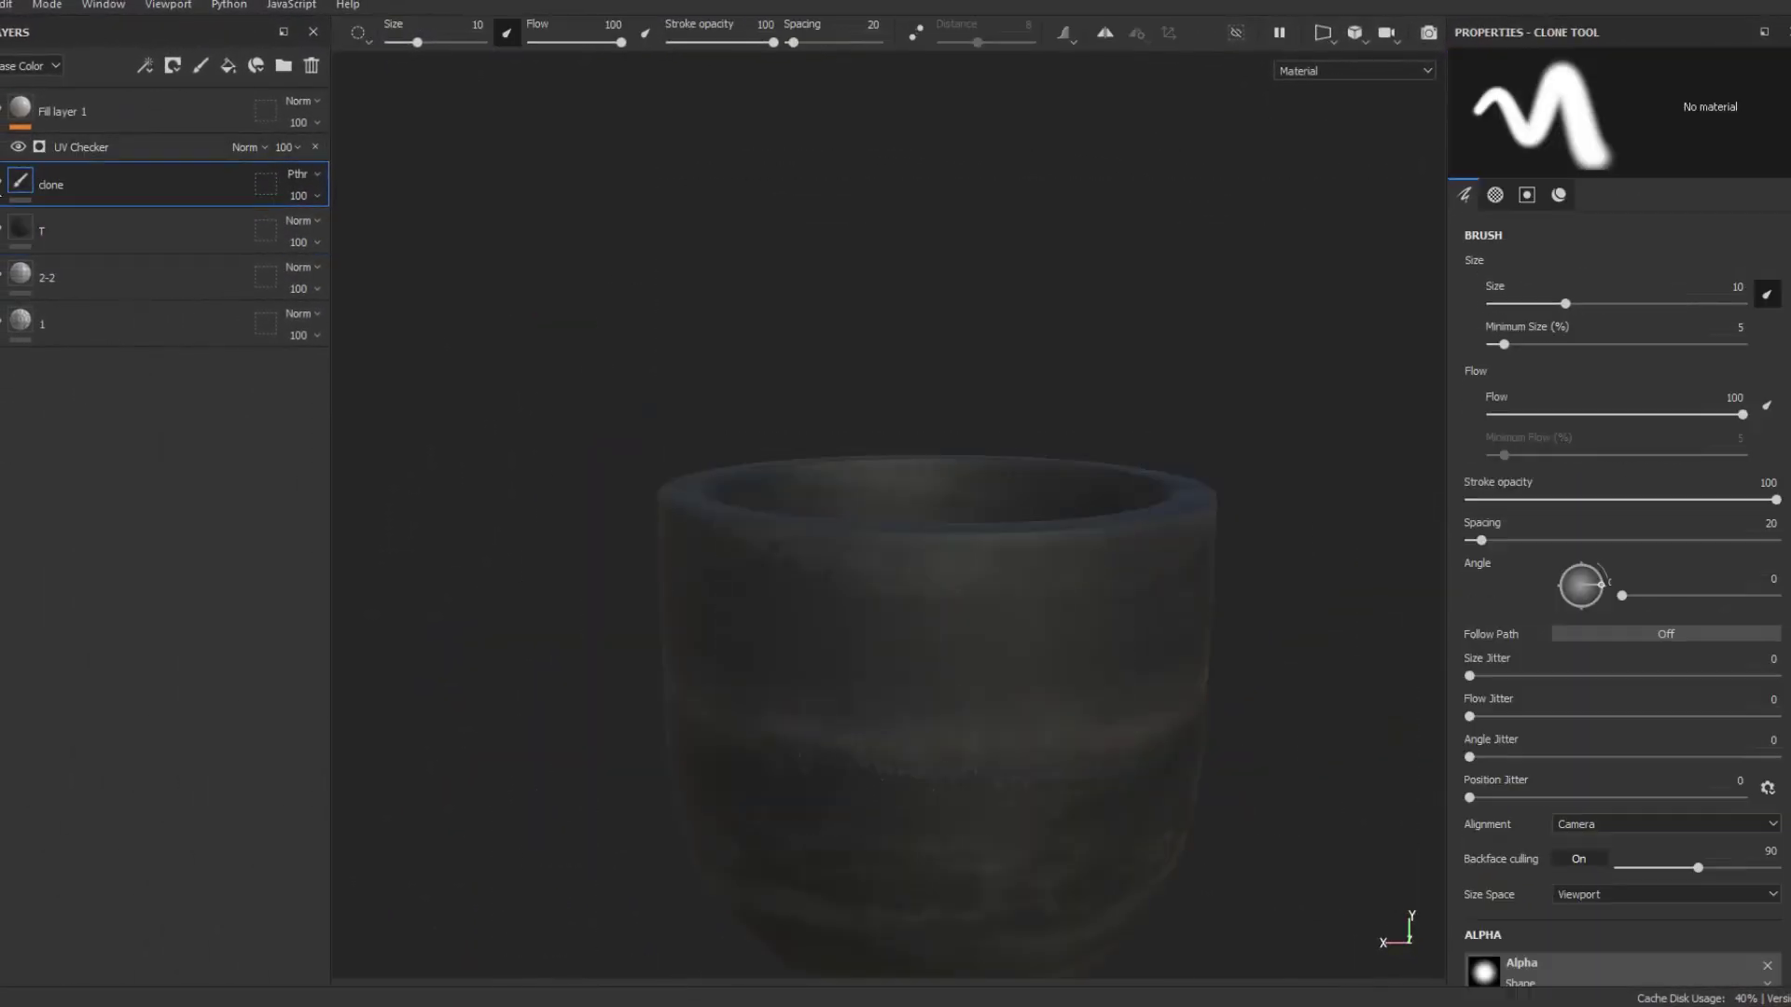
Set a clone source on the cup's smooth upper wall and clone it over the neighbouring upper surface
scroll(899, 656, "up", 5)
middle_click_drag(899, 656, 892, 479, "alt")
key("v")
left_click(744, 343)
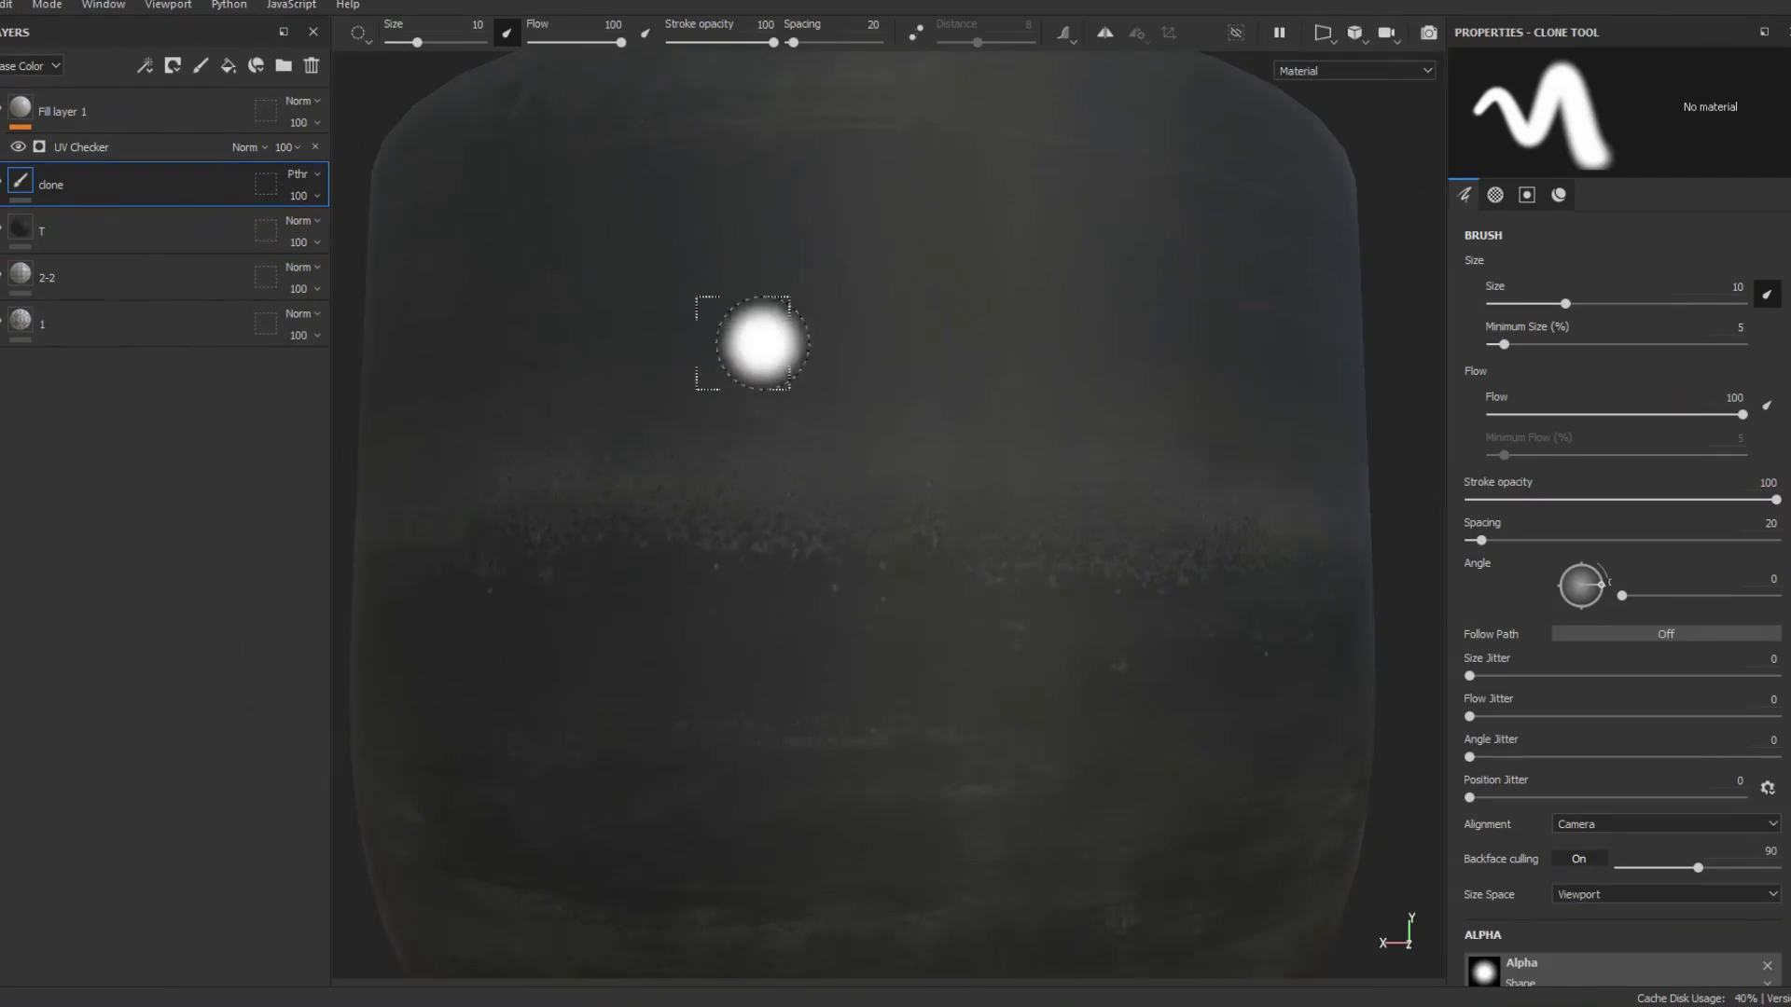
mouse_move(1207, 163)
left_mouse_down()
mouse_move(1207, 251)
mouse_move(1082, 470)
mouse_move(1174, 329)
left_mouse_up()
left_click(2, 223)
left_click(76, 248)
Resample the clone source on the cup's upper wall and clone it across the speckled horizontal band
key("v")
left_click(707, 364)
mouse_move(975, 343)
left_mouse_down()
mouse_move(1147, 302)
mouse_move(981, 544)
mouse_move(1138, 354)
mouse_move(1205, 409)
left_mouse_up()
key("v")
left_click(743, 344)
mouse_move(1191, 493)
left_mouse_down()
mouse_move(1027, 567)
mouse_move(1044, 555)
left_mouse_up()
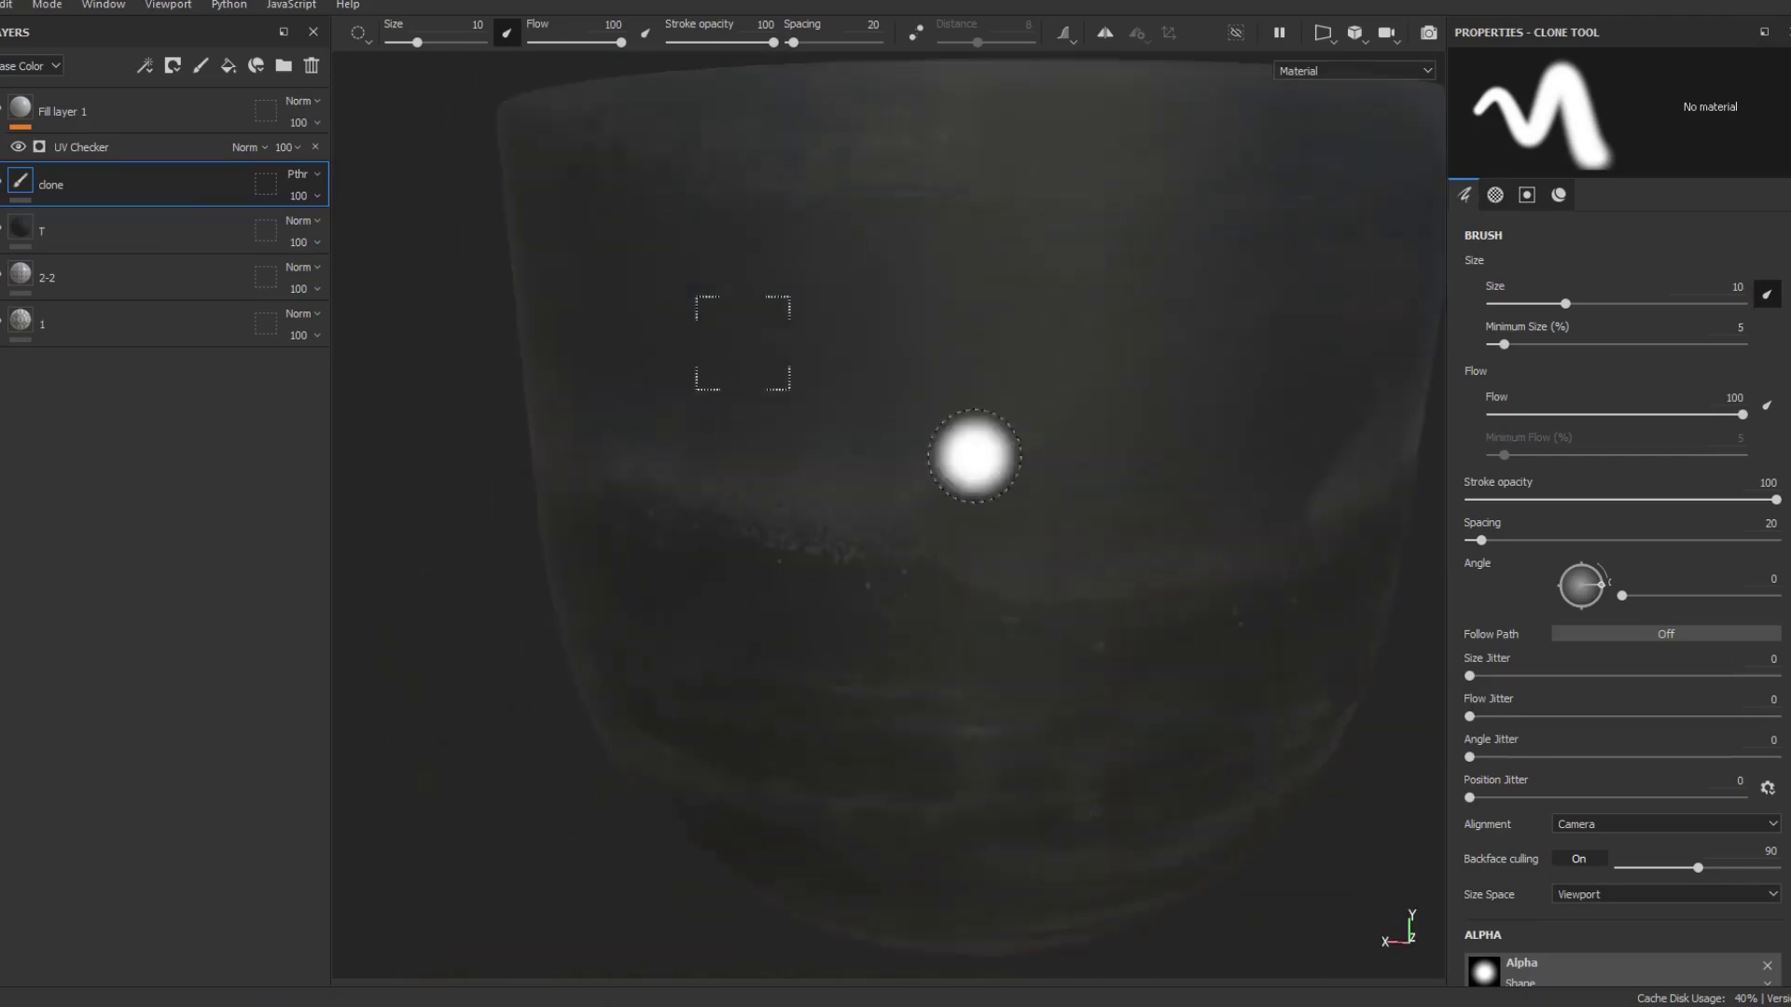